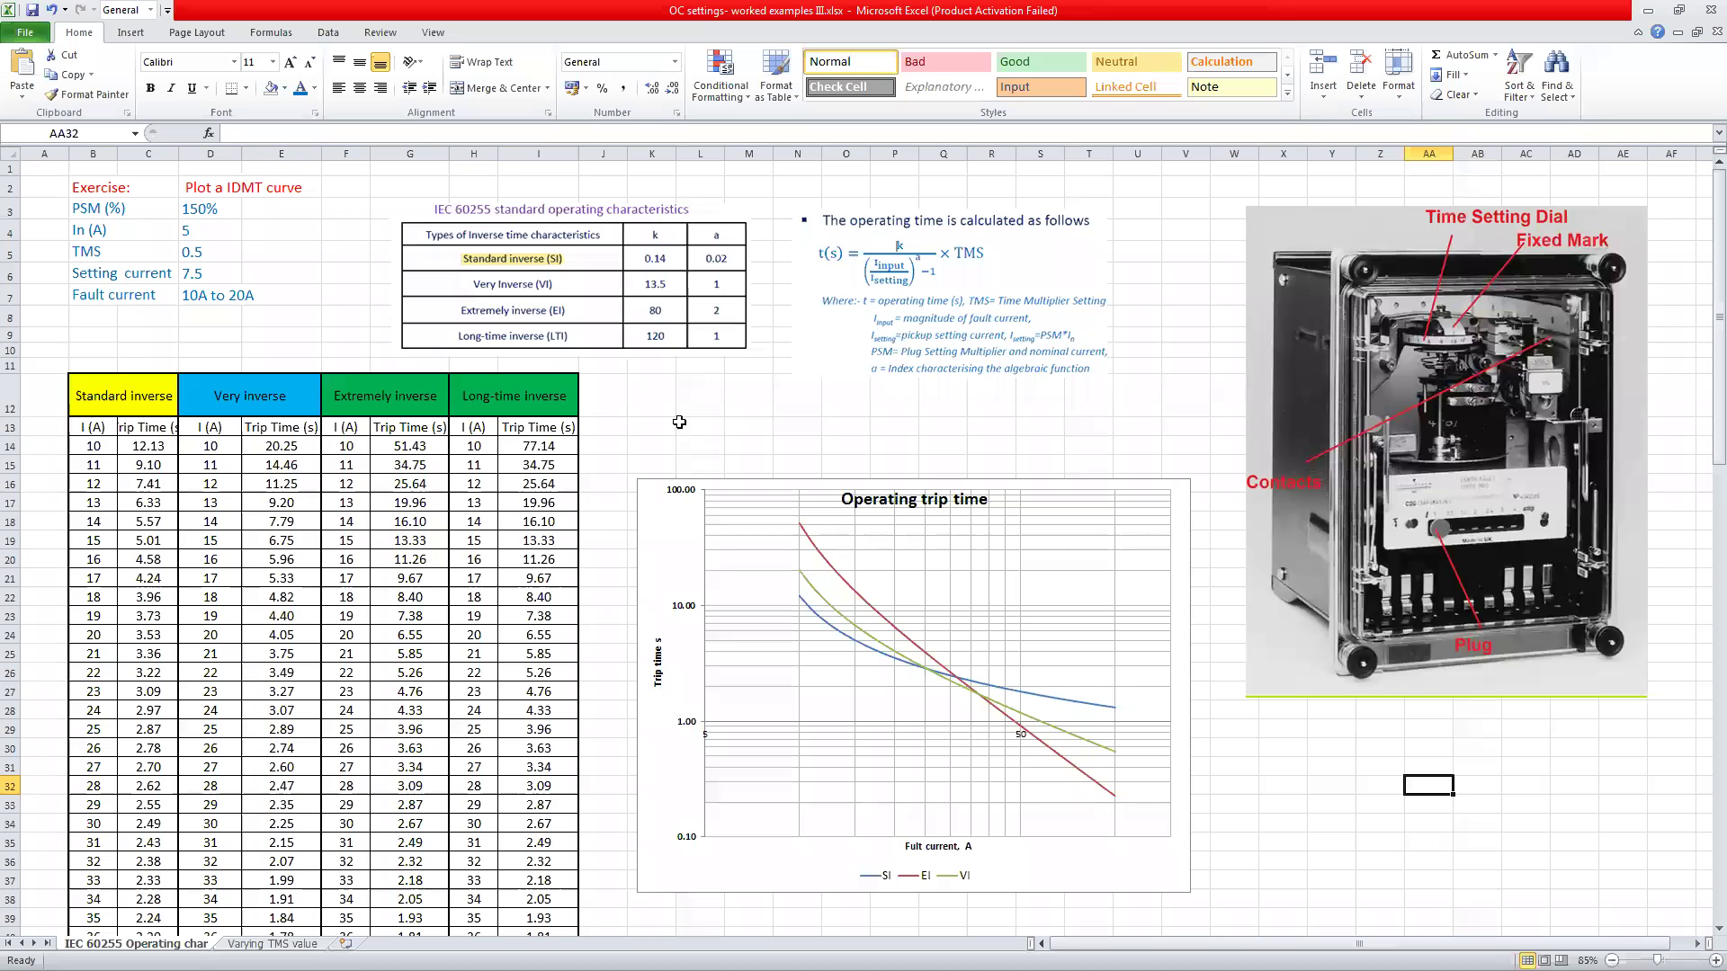
pyautogui.click(115, 186)
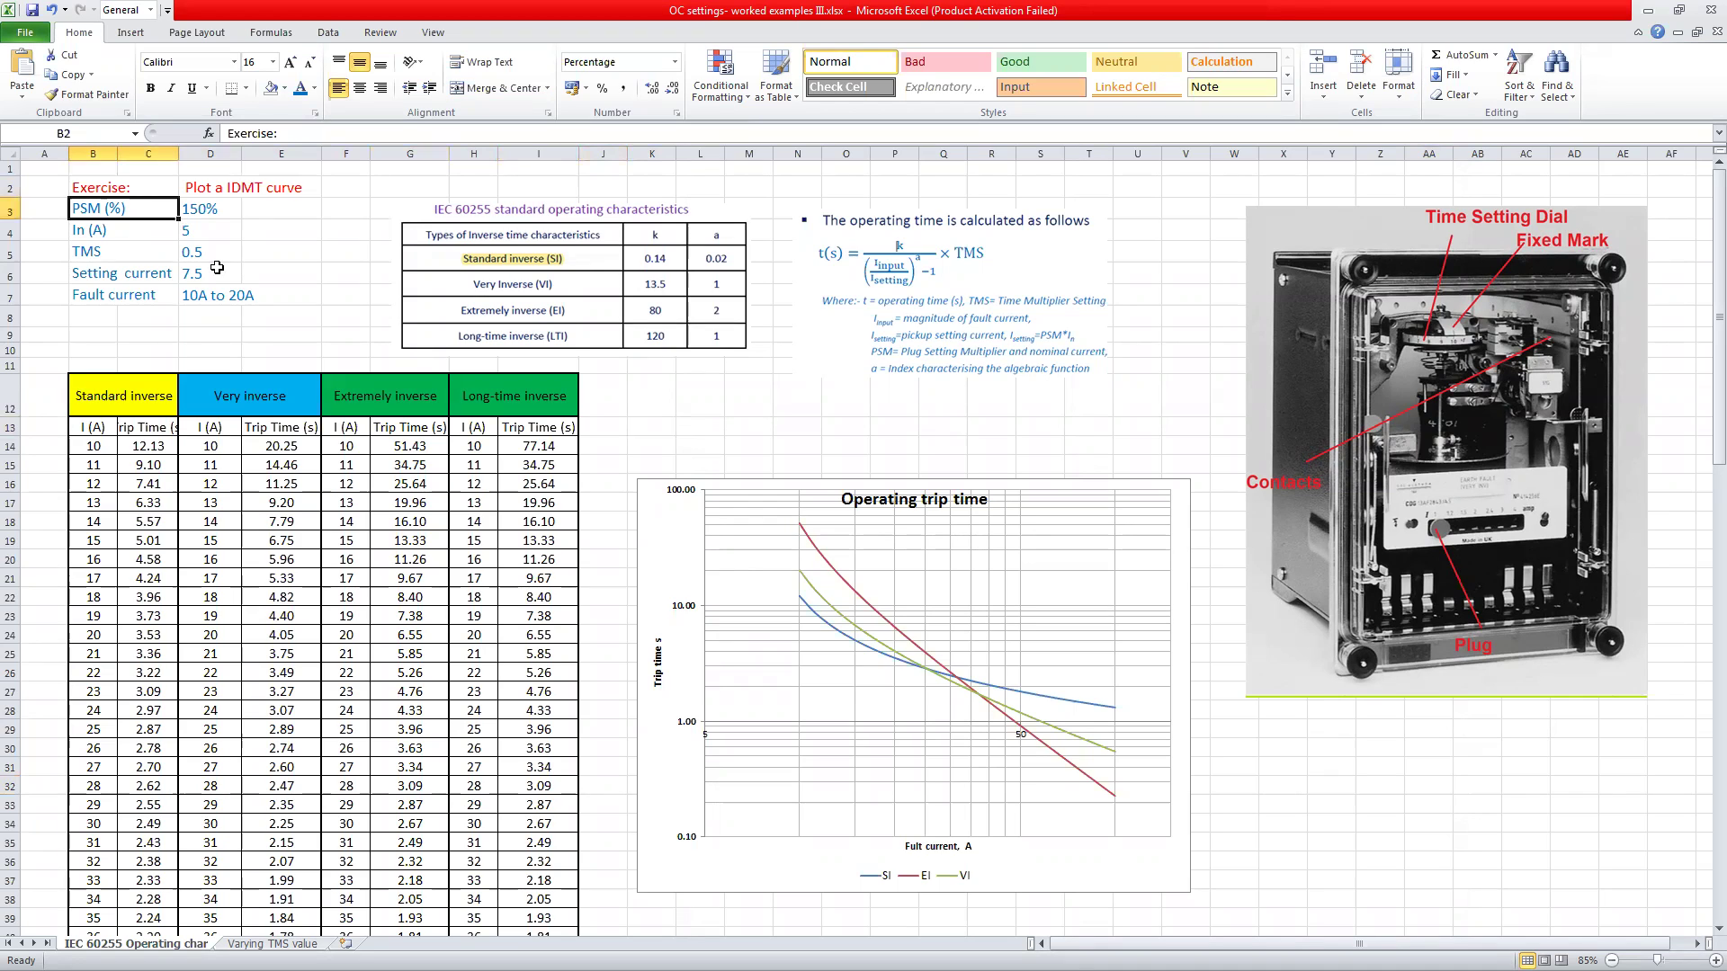
pyautogui.press('Down')
pyautogui.press('Down')
pyautogui.press('Down')
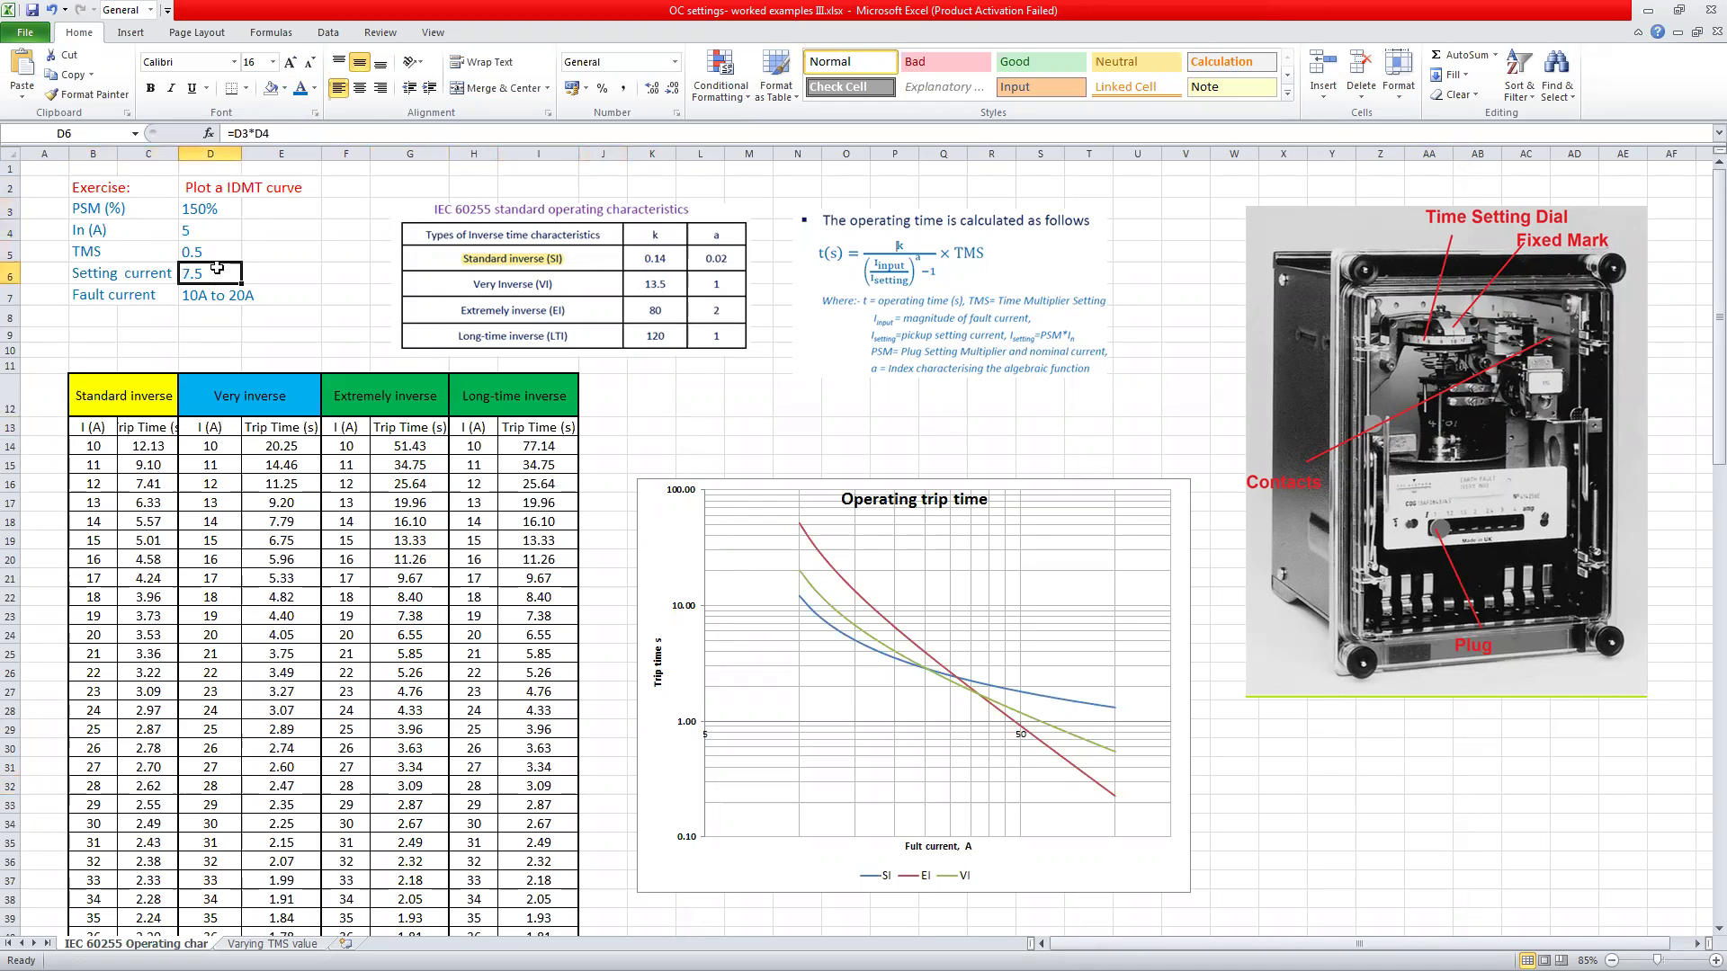
pyautogui.press('Down')
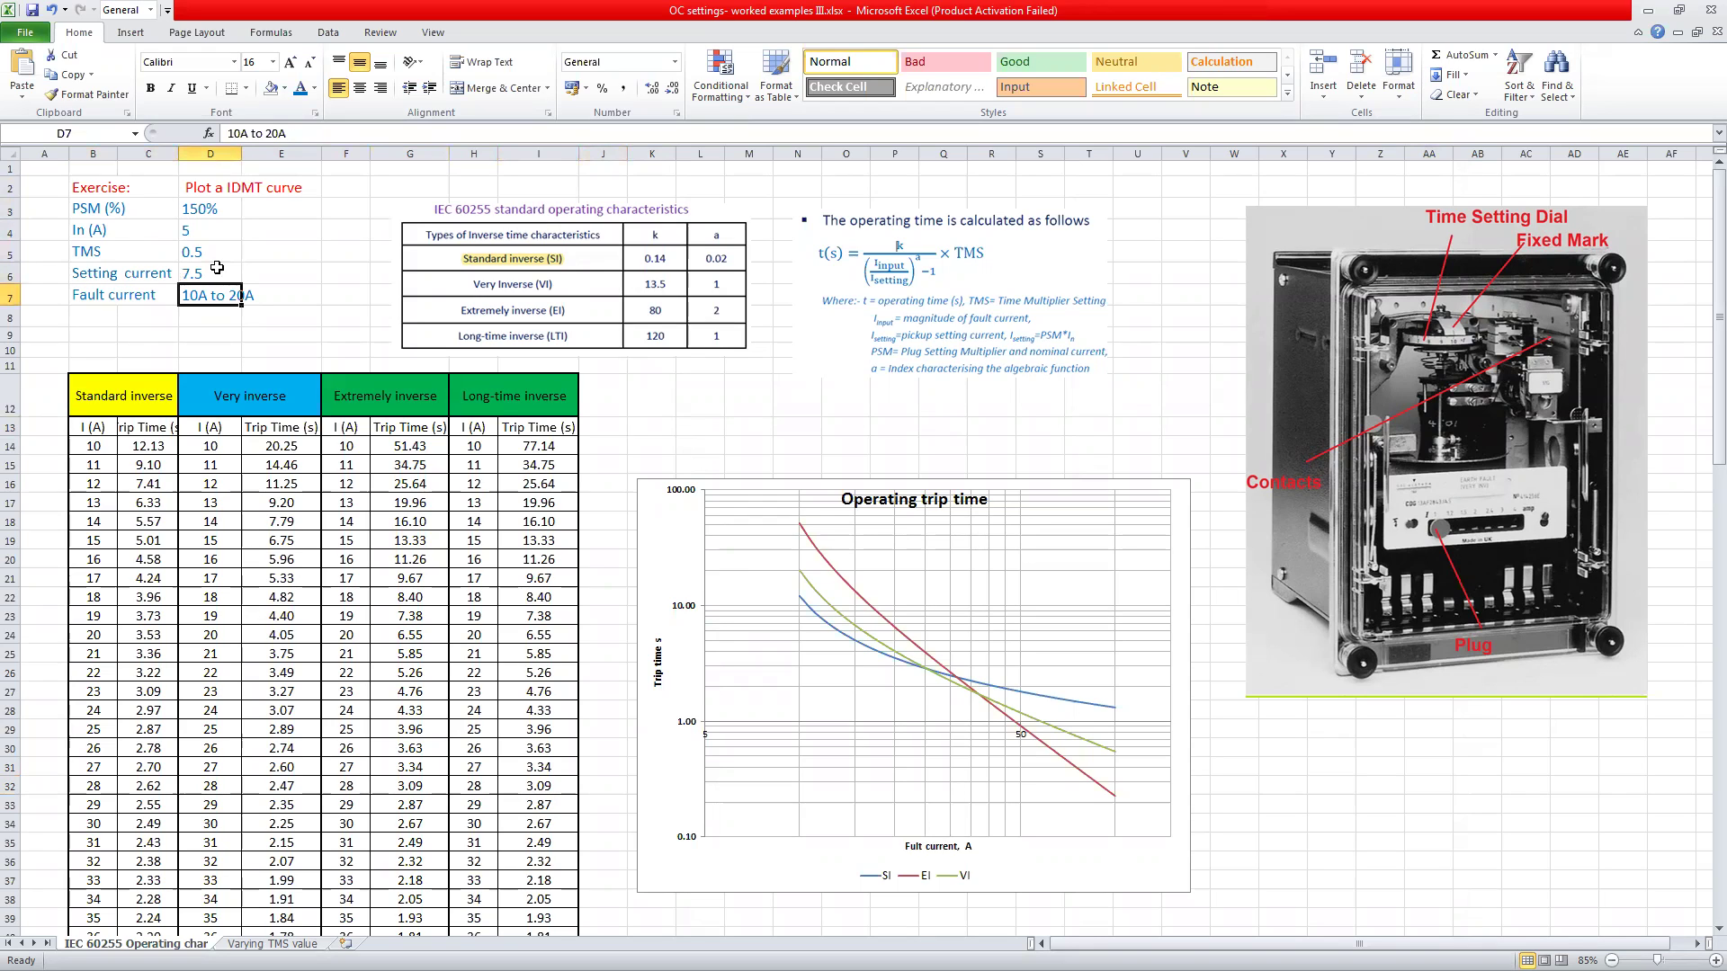
pyautogui.press('Left')
pyautogui.press('Down')
pyautogui.press('Down')
pyautogui.press('Down')
pyautogui.press('Down')
pyautogui.press('Down')
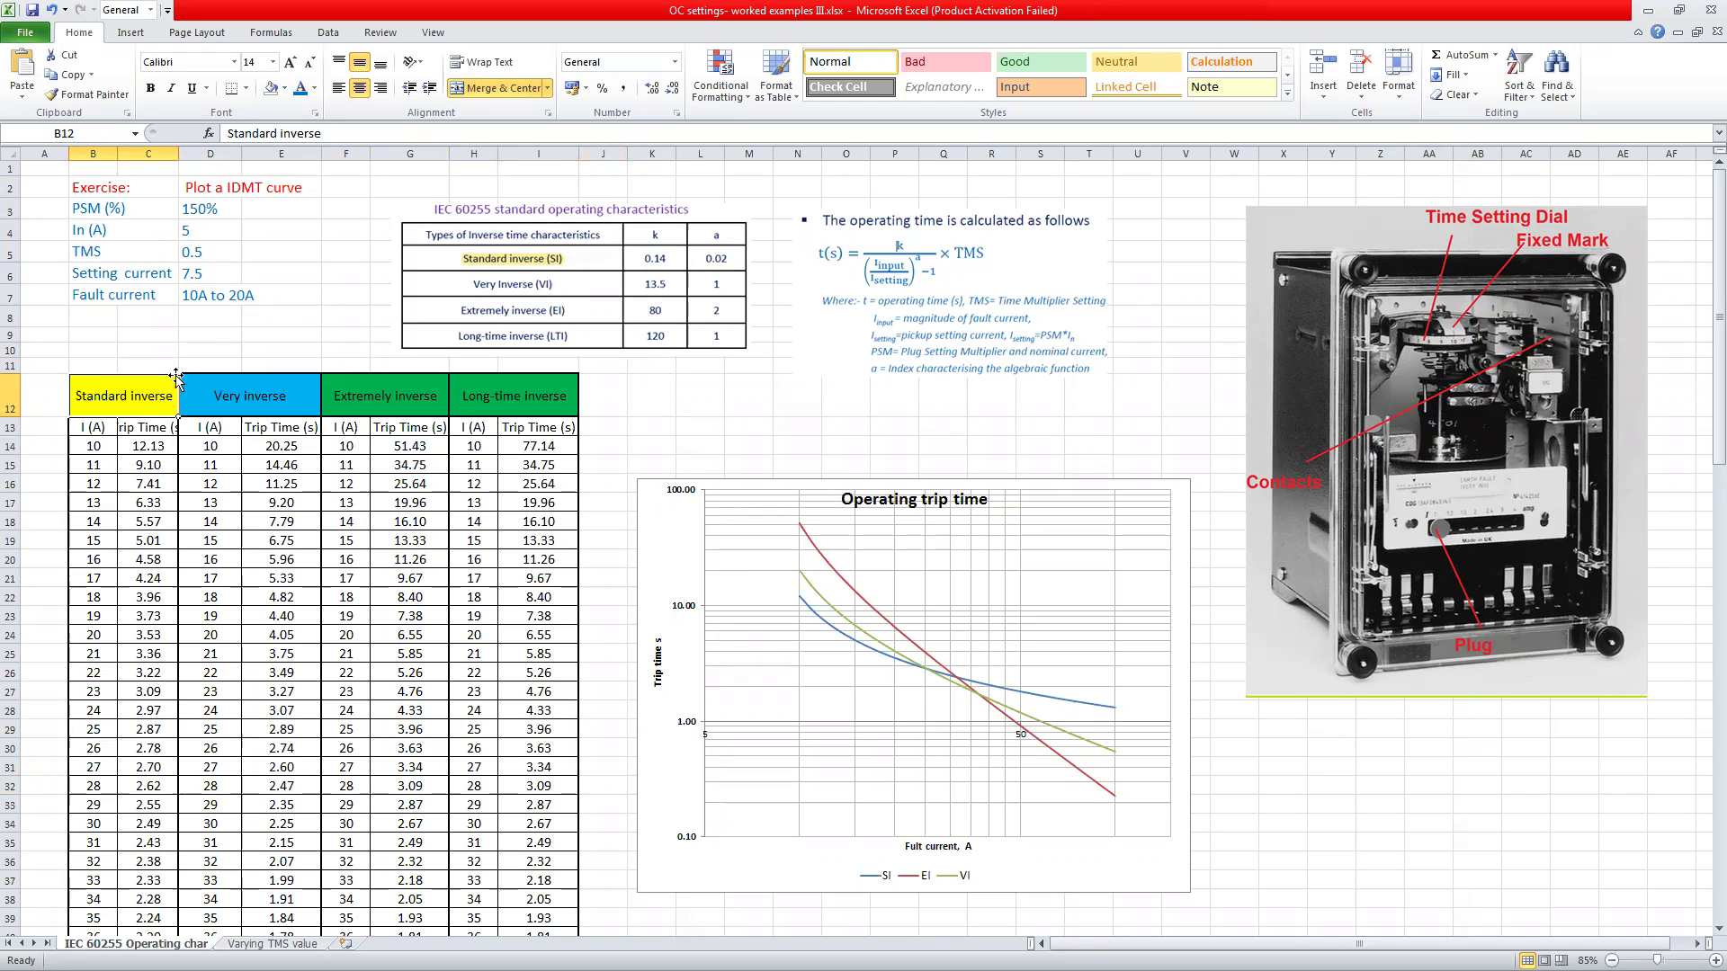
# - Hide table rows 25–104 so the current column ends at 20 A
pyautogui.click(104, 449)
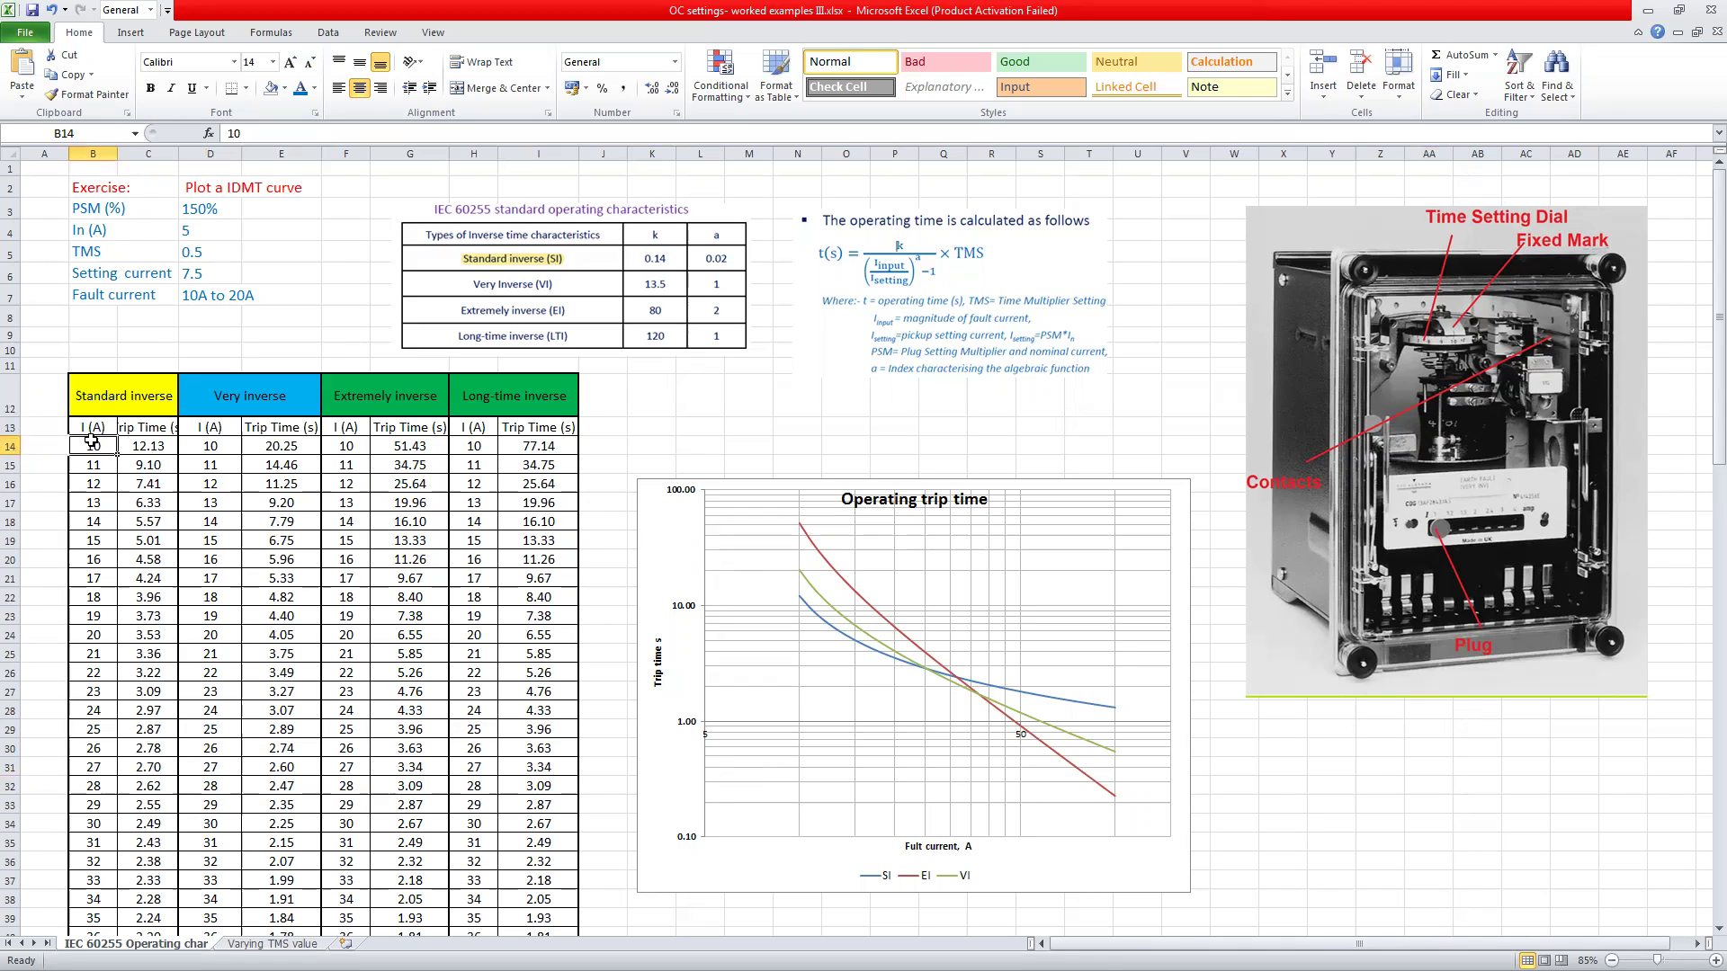
pyautogui.press('Down')
pyautogui.press('Down')
pyautogui.press('Down')
pyautogui.press('Down')
pyautogui.press('Down')
pyautogui.press('Down')
pyautogui.press('Down')
pyautogui.press('Down')
pyautogui.press('Down')
pyautogui.press('Down')
pyautogui.press('Down')
pyautogui.press('Down')
pyautogui.press('Down')
pyautogui.press('Down')
pyautogui.press('Down')
pyautogui.press('Down')
pyautogui.press('Down')
pyautogui.press('Down')
pyautogui.press('Down')
pyautogui.press('Down')
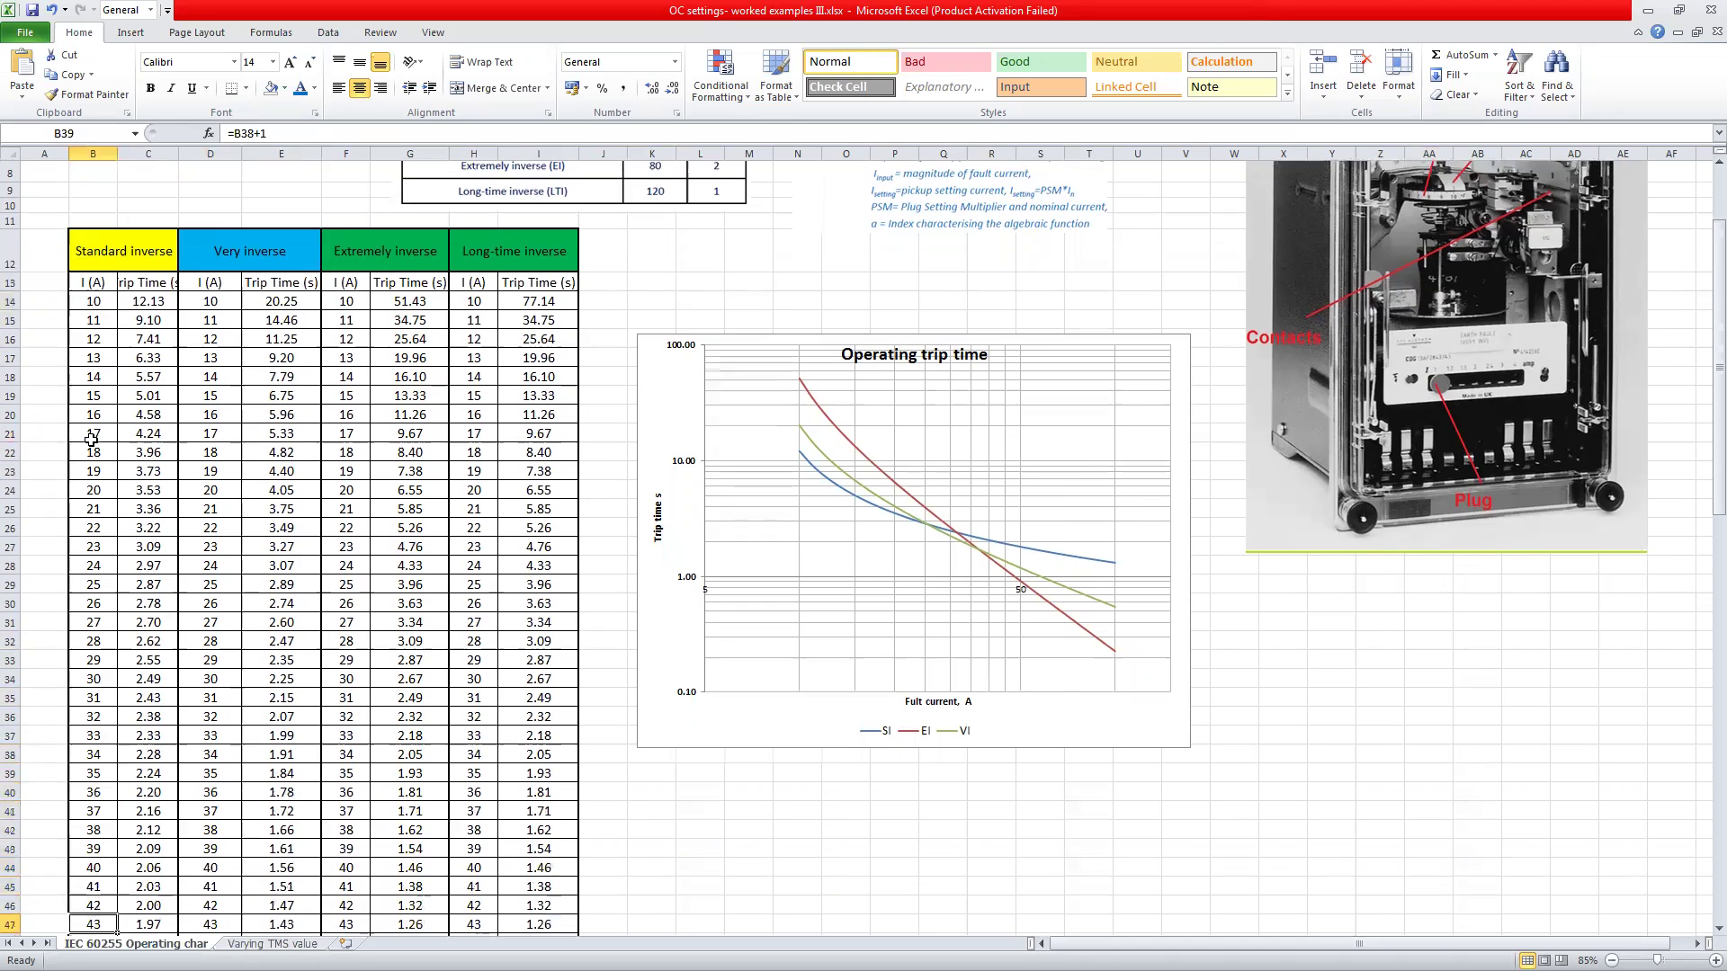
pyautogui.press('Up')
pyautogui.press('Up')
pyautogui.press('Up')
pyautogui.press('Up')
pyautogui.press('Up')
pyautogui.press('Up')
pyautogui.press('Up')
pyautogui.press('Up')
pyautogui.press('Up')
pyautogui.press('Up')
pyautogui.press('Up')
pyautogui.press('Up')
pyautogui.press('Up')
pyautogui.press('Up')
pyautogui.press('Up')
pyautogui.press('Up')
pyautogui.press('Up')
pyautogui.press('Up')
pyautogui.press('Up')
pyautogui.press('Up')
pyautogui.press('Down')
pyautogui.press('Down')
pyautogui.moveTo(14, 507); pyautogui.dragTo(13, 907)
pyautogui.rightClick(13, 908)
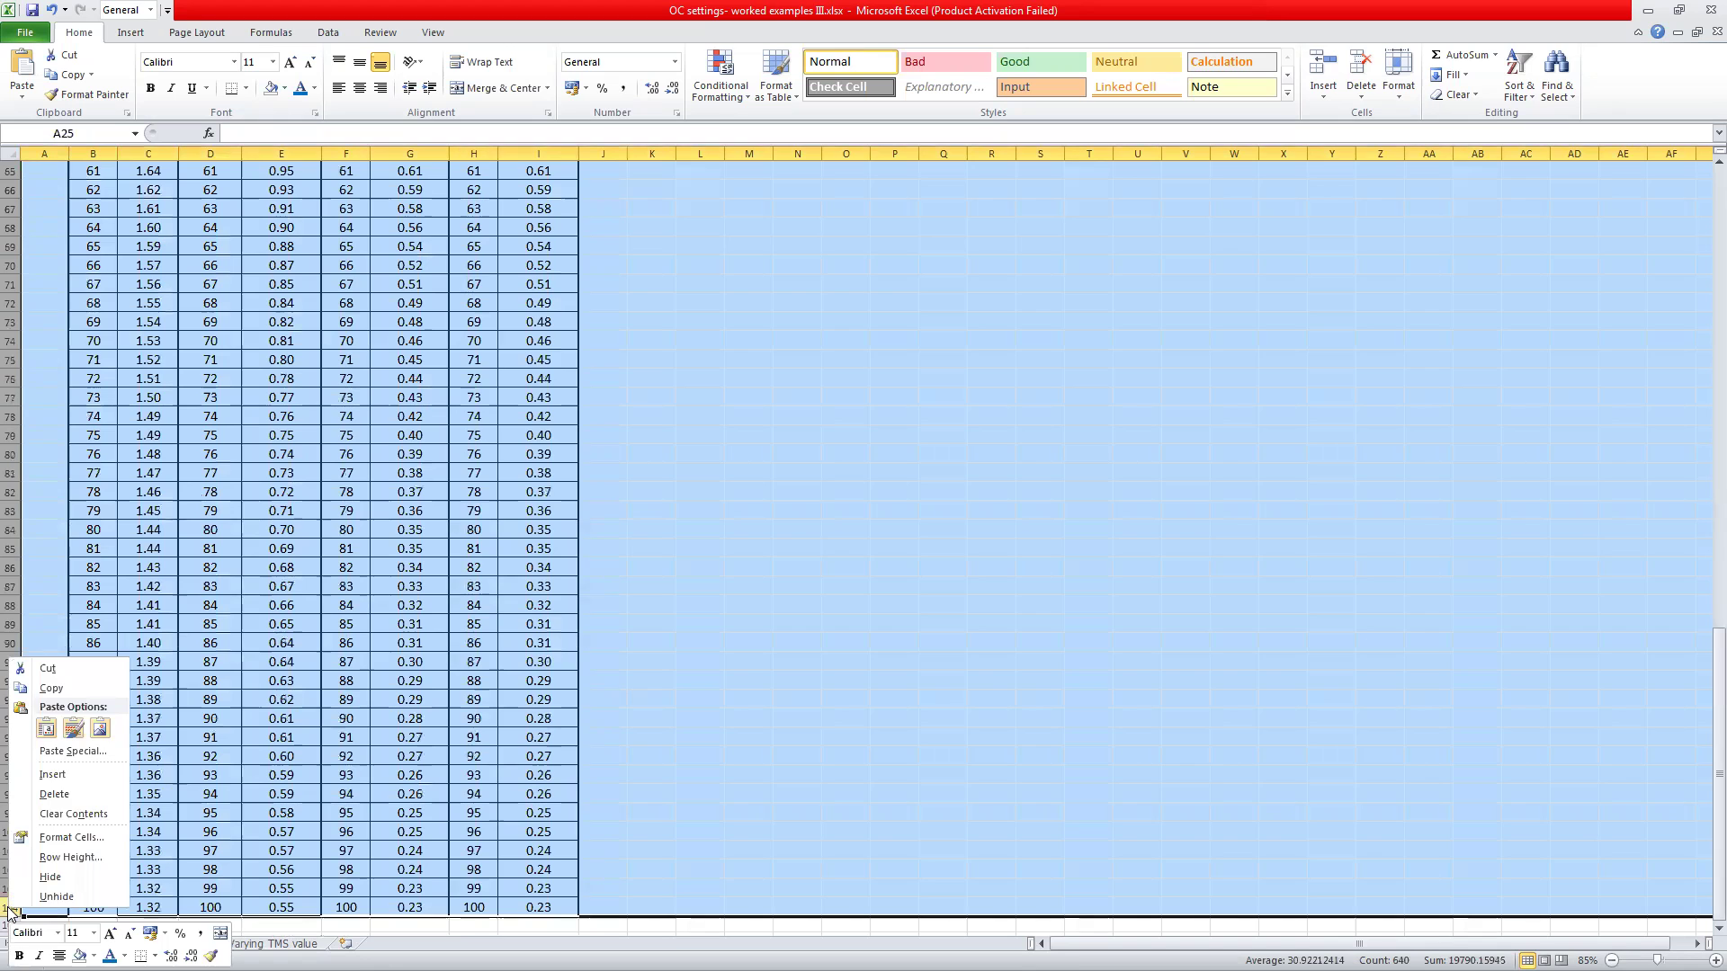
pyautogui.click(69, 872)
pyautogui.click(296, 663)
# - Drag the Operating trip time chart's corner handle down to make it taller
pyautogui.press('Up')
pyautogui.press('Up')
pyautogui.press('Up')
pyautogui.press('Up')
pyautogui.press('Up')
pyautogui.press('Up')
pyautogui.press('Up')
pyautogui.press('Up')
pyautogui.press('Up')
pyautogui.press('Up')
pyautogui.press('Up')
pyautogui.press('Up')
pyautogui.press('Up')
pyautogui.press('Up')
pyautogui.press('Up')
pyautogui.press('Up')
pyautogui.press('Up')
pyautogui.press('Up')
pyautogui.press('Up')
pyautogui.press('Up')
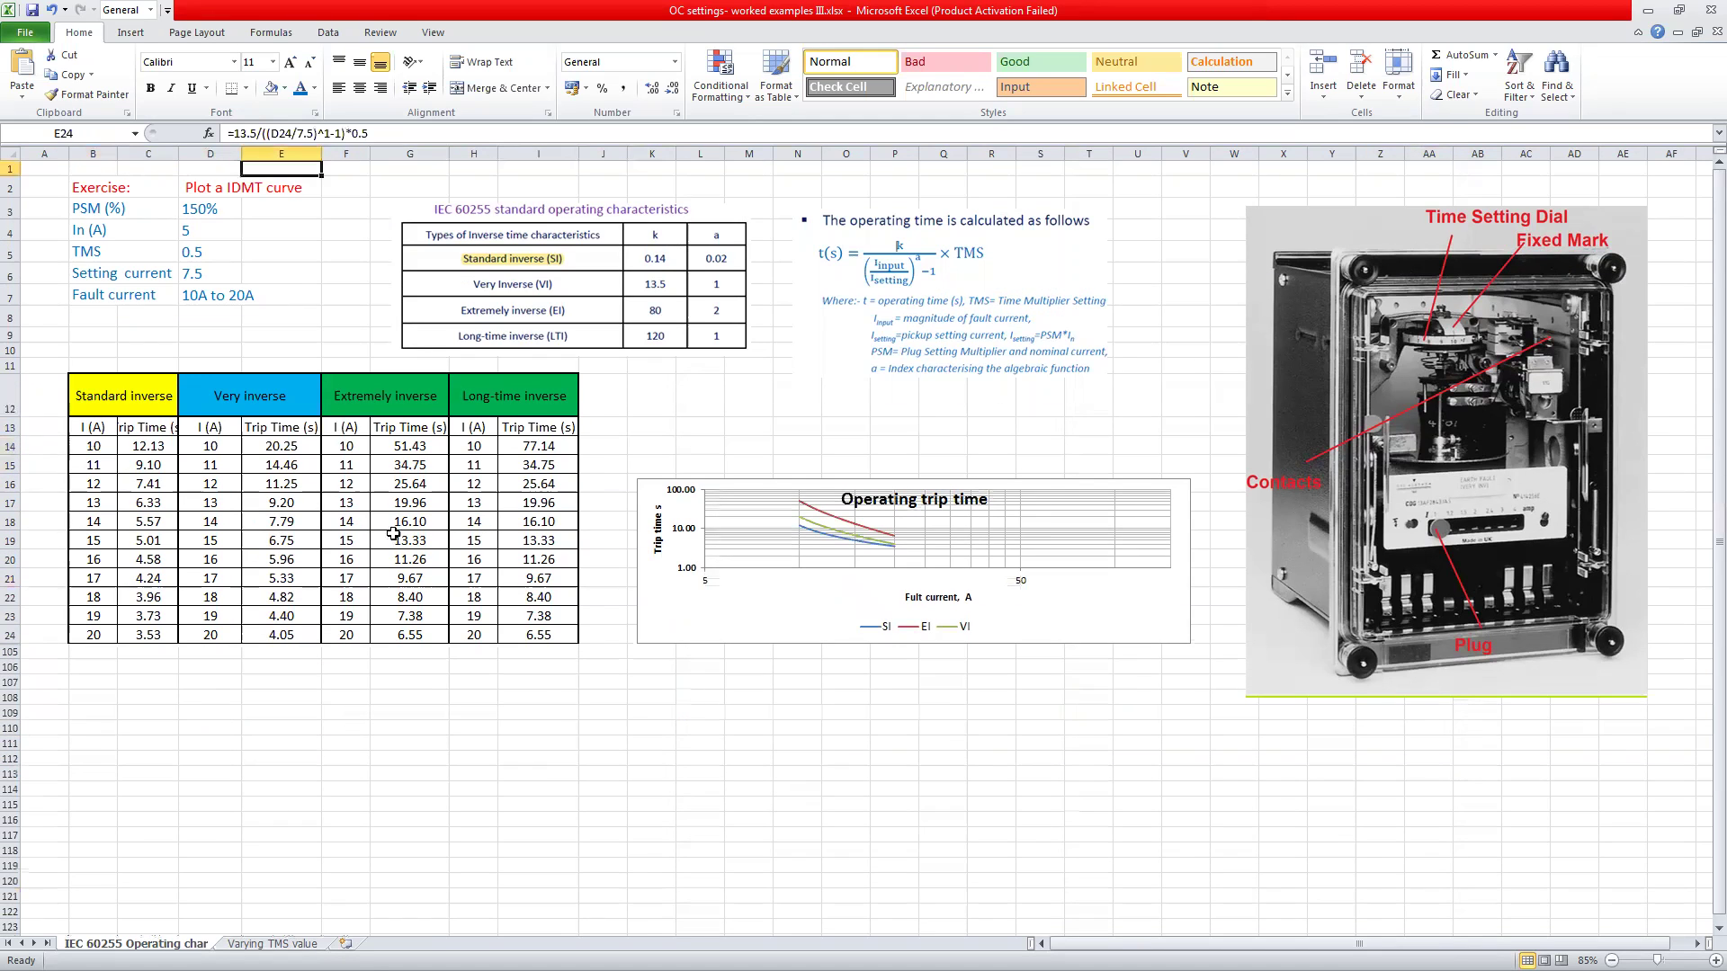
pyautogui.click(1065, 607)
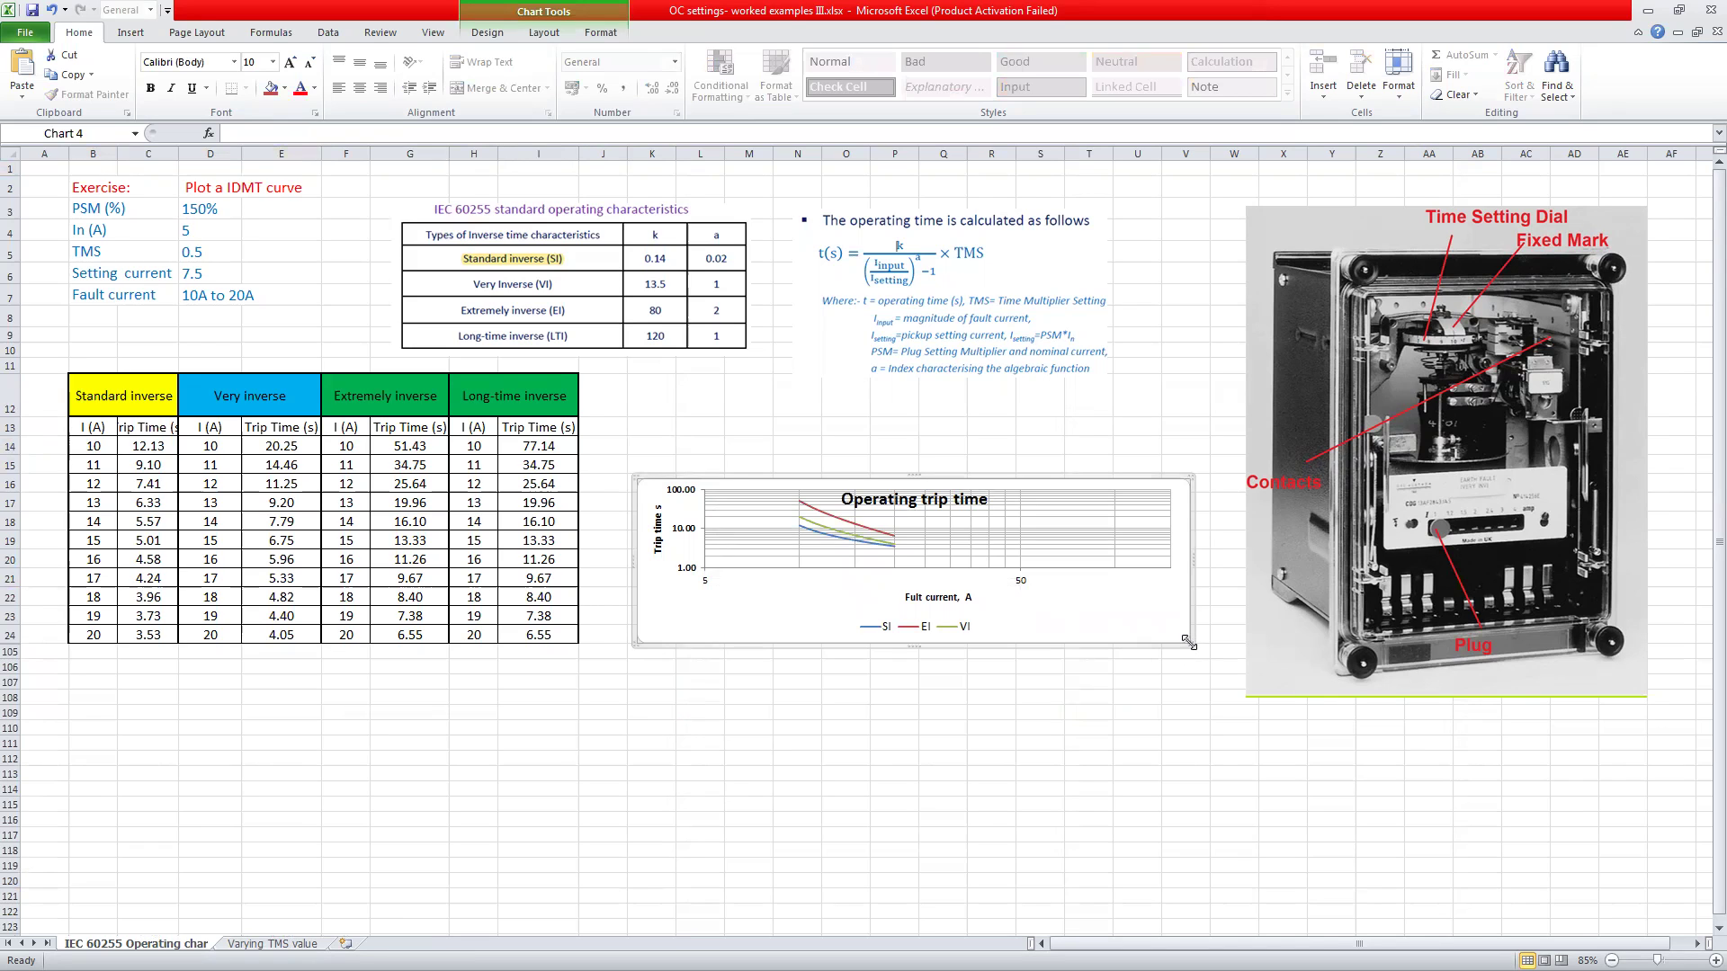
pyautogui.moveTo(1189, 642); pyautogui.dragTo(1408, 860)
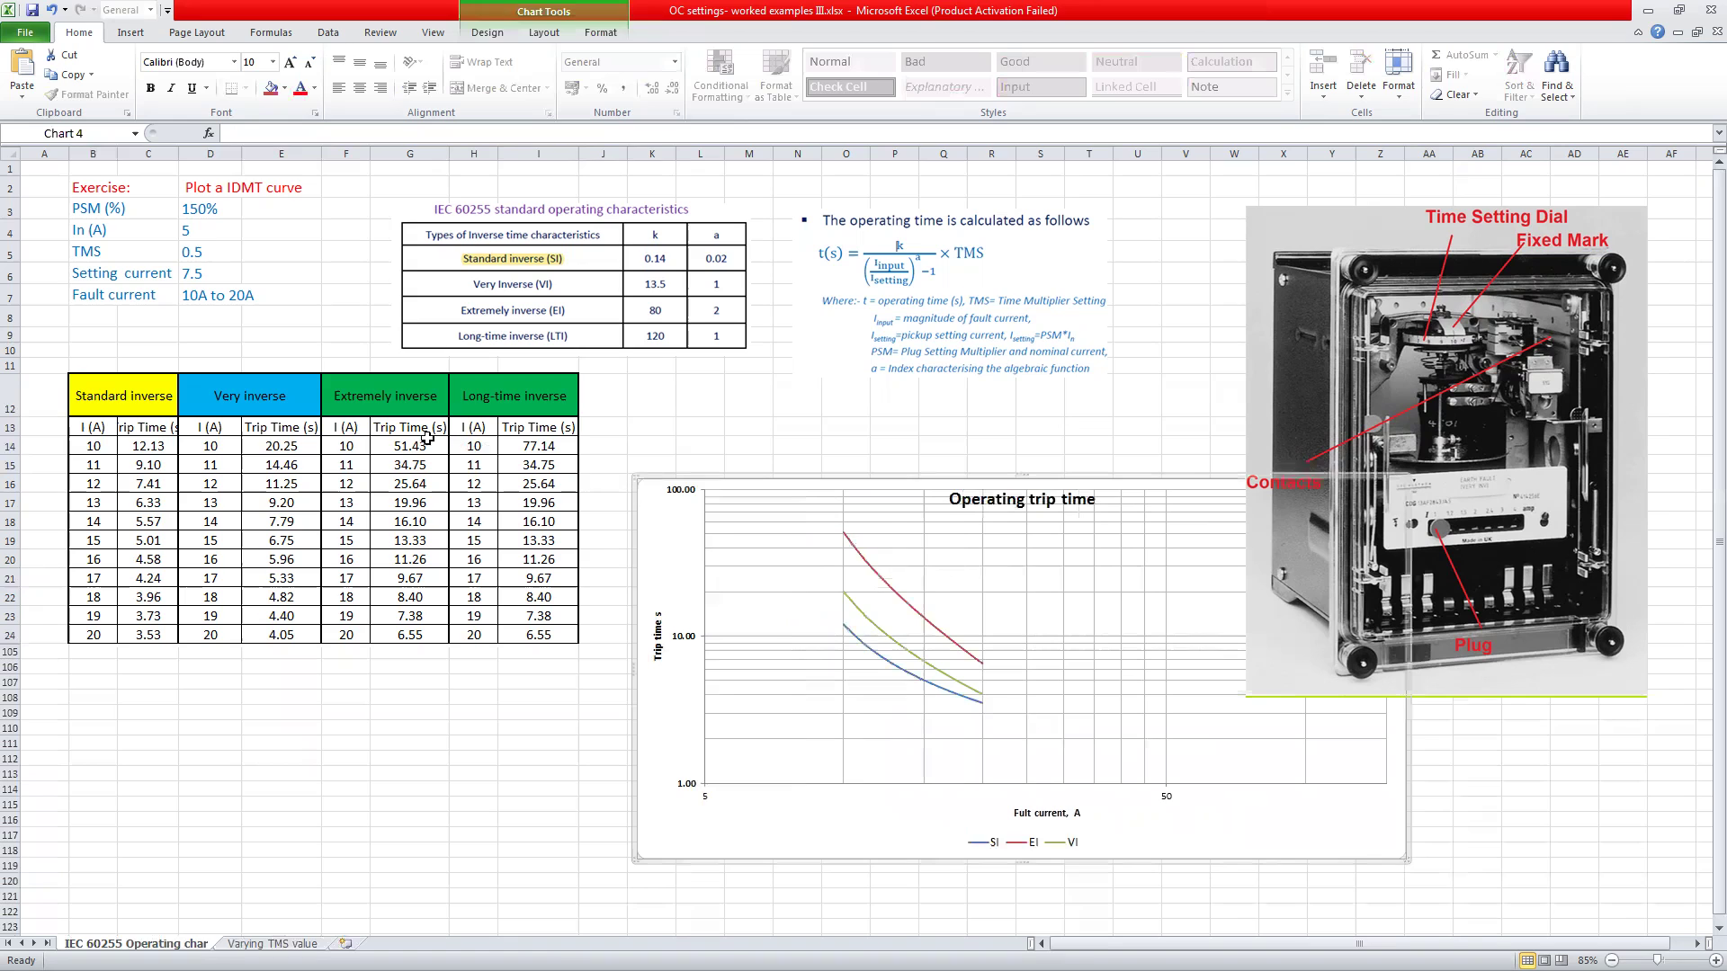
pyautogui.click(94, 443)
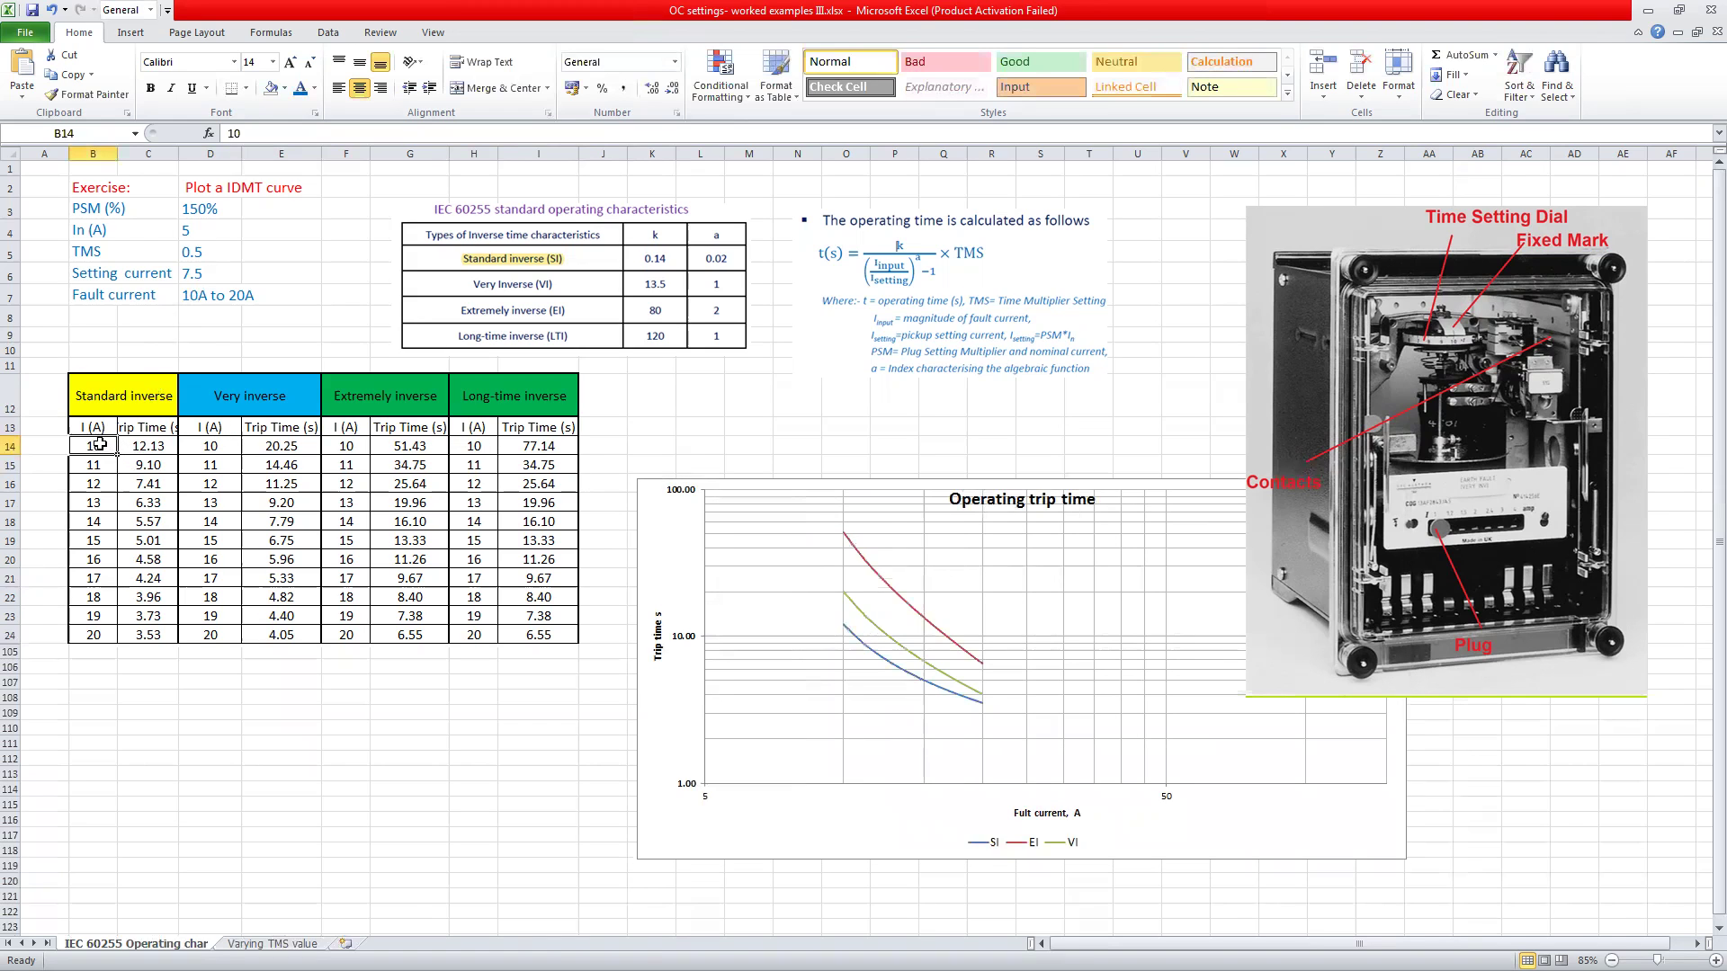
pyautogui.moveTo(94, 447); pyautogui.dragTo(89, 635)
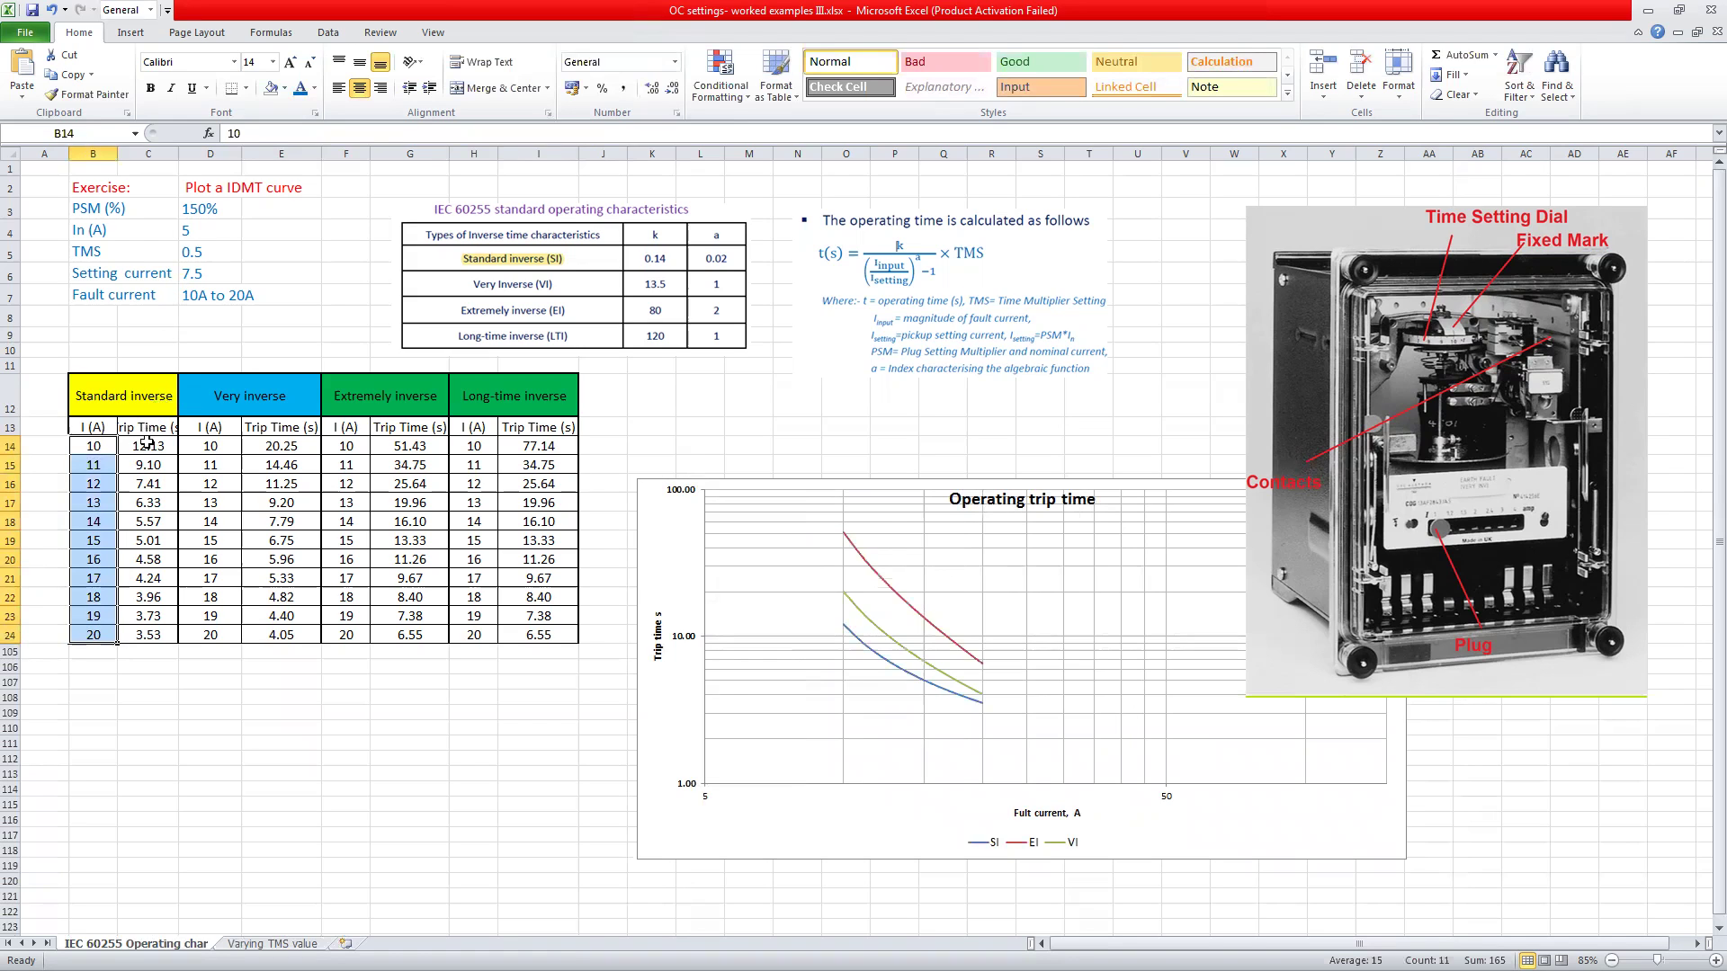
pyautogui.click(146, 441)
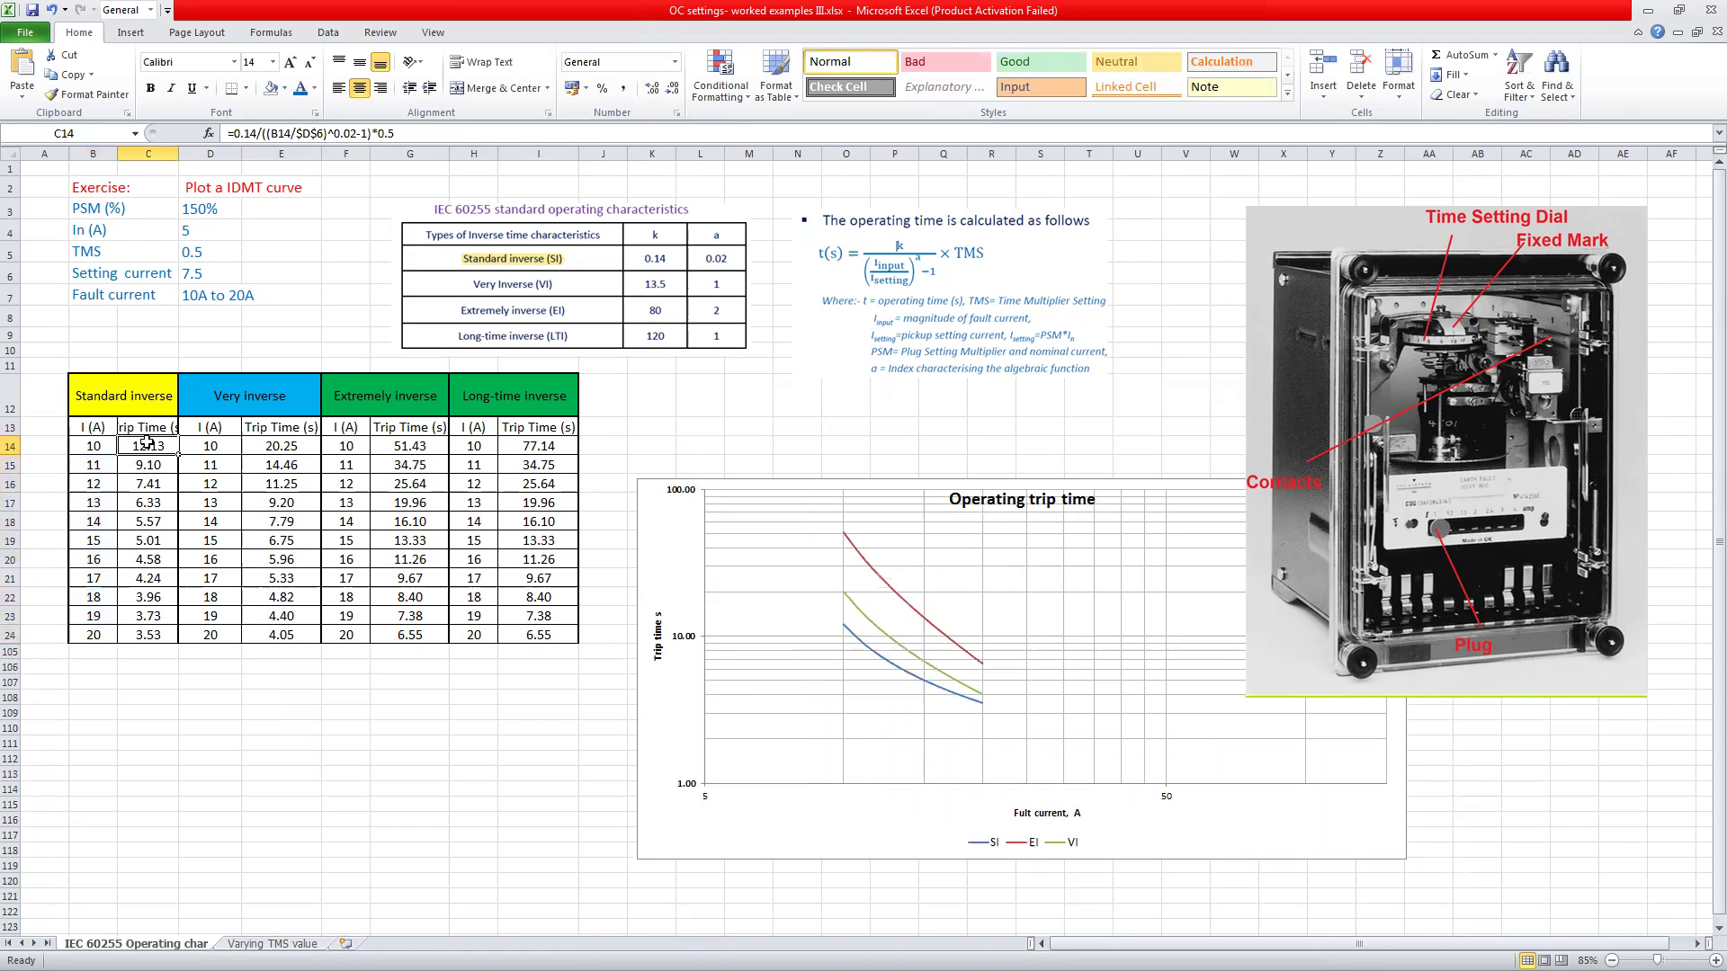
pyautogui.click(454, 127)
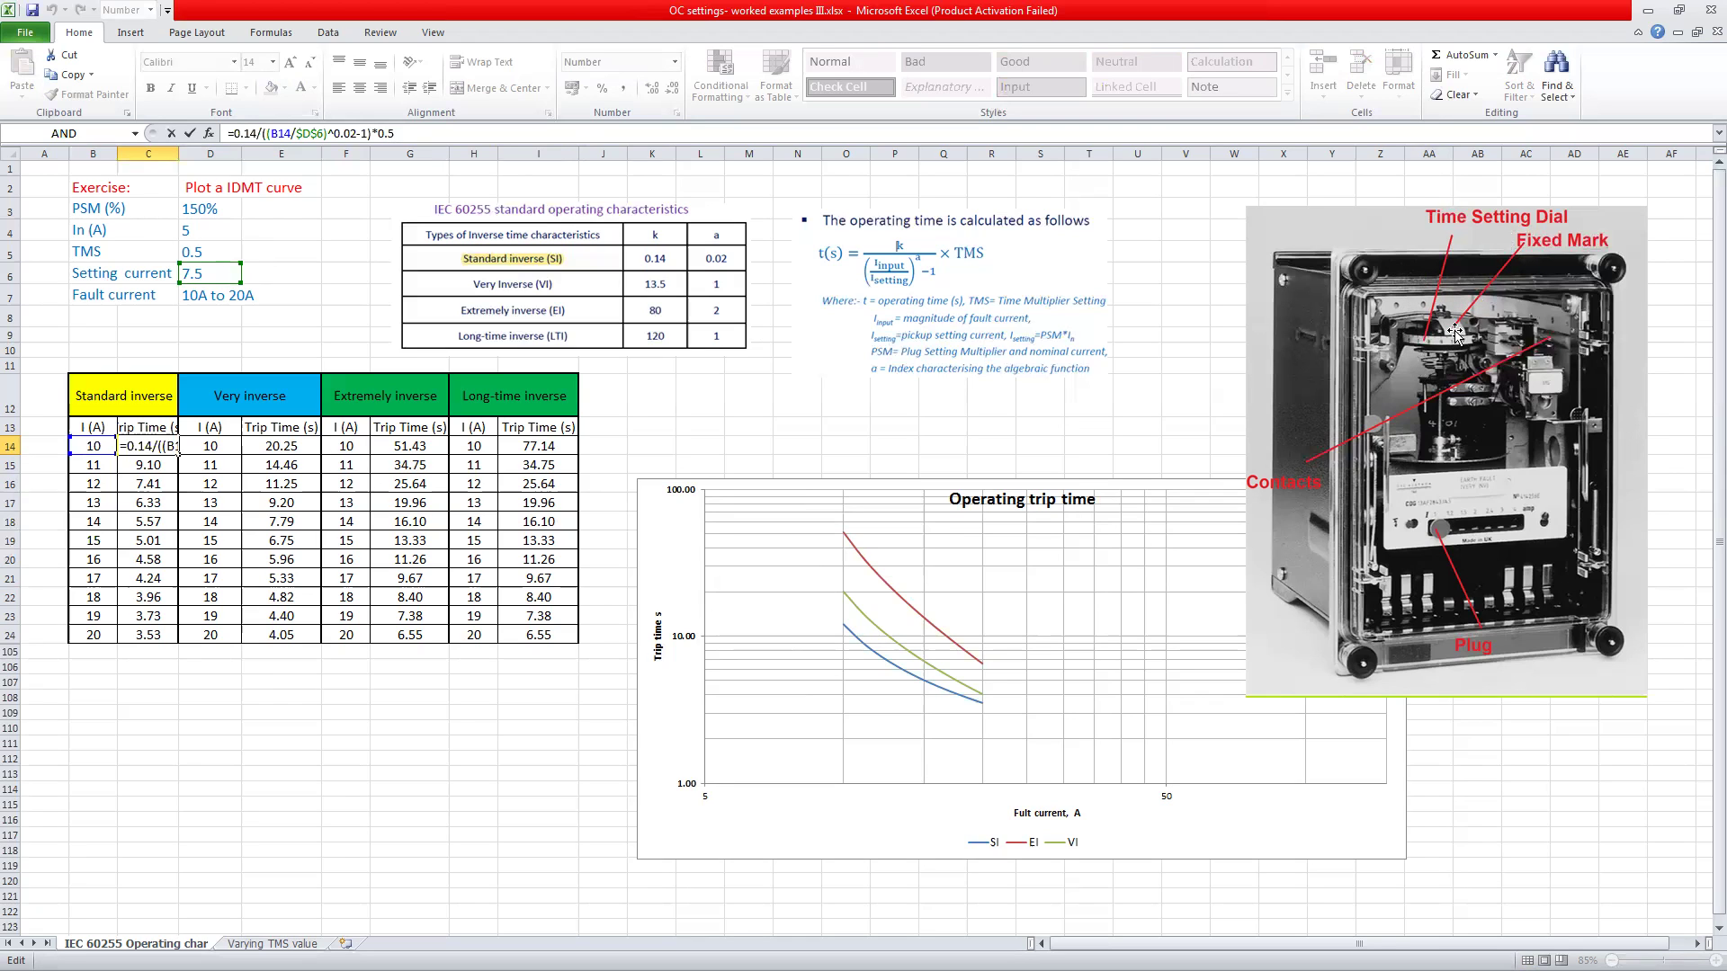
pyautogui.press('Return')
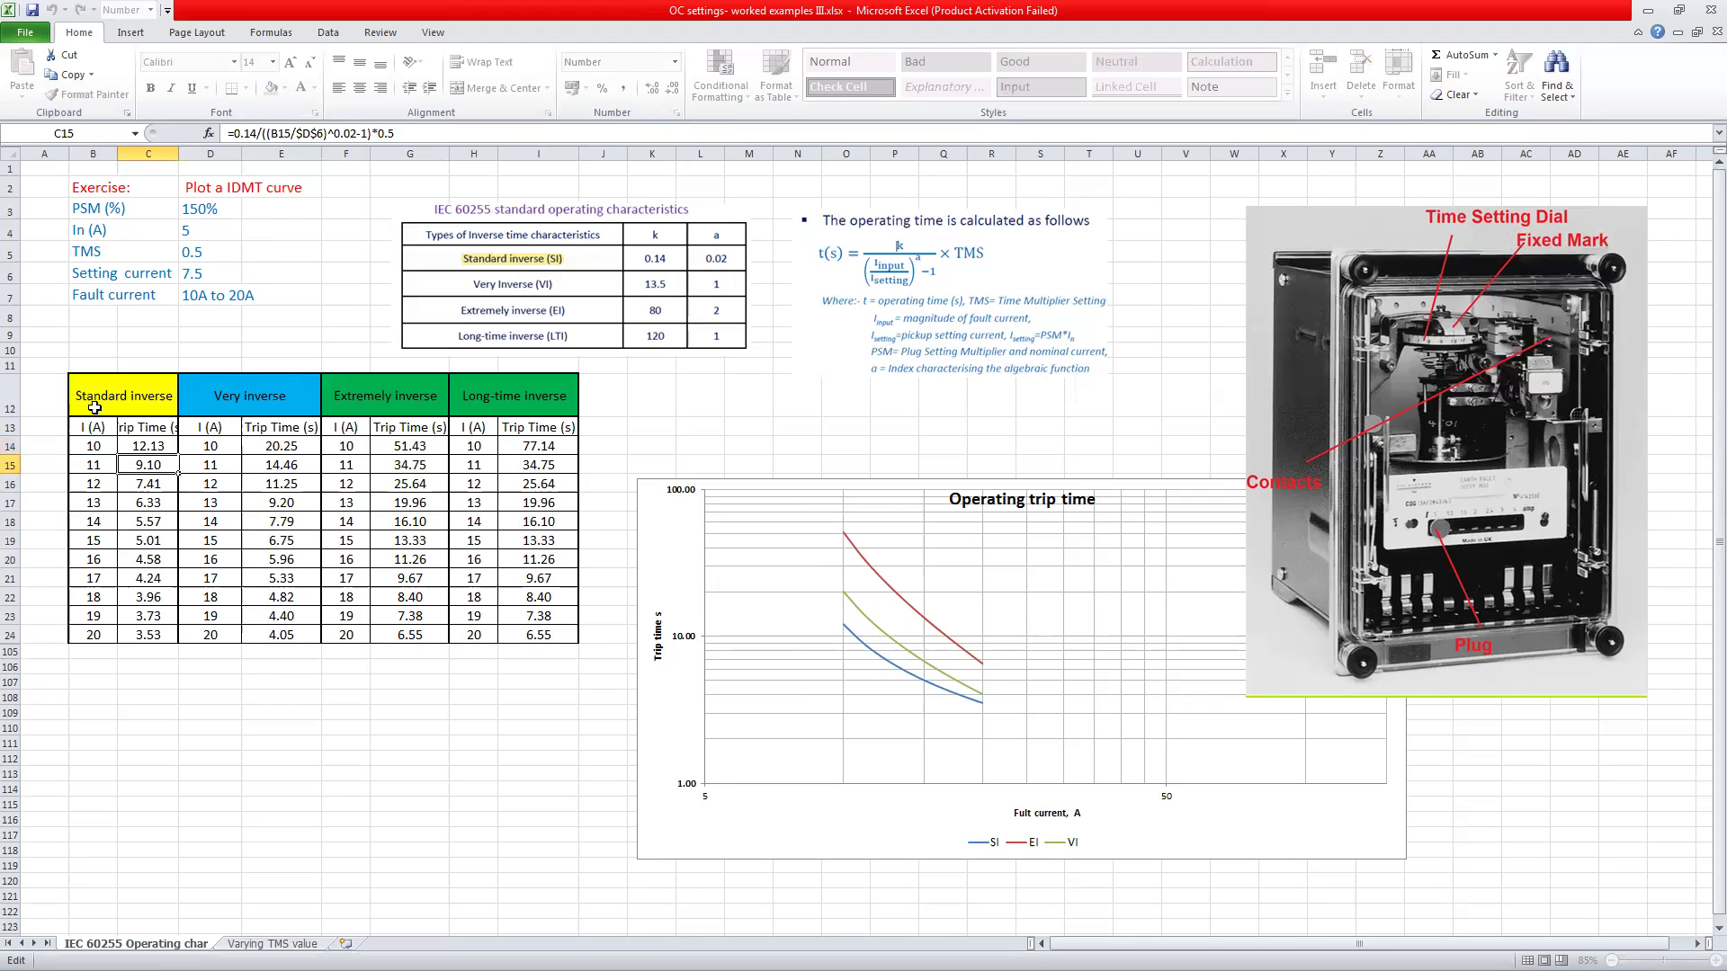
pyautogui.click(150, 440)
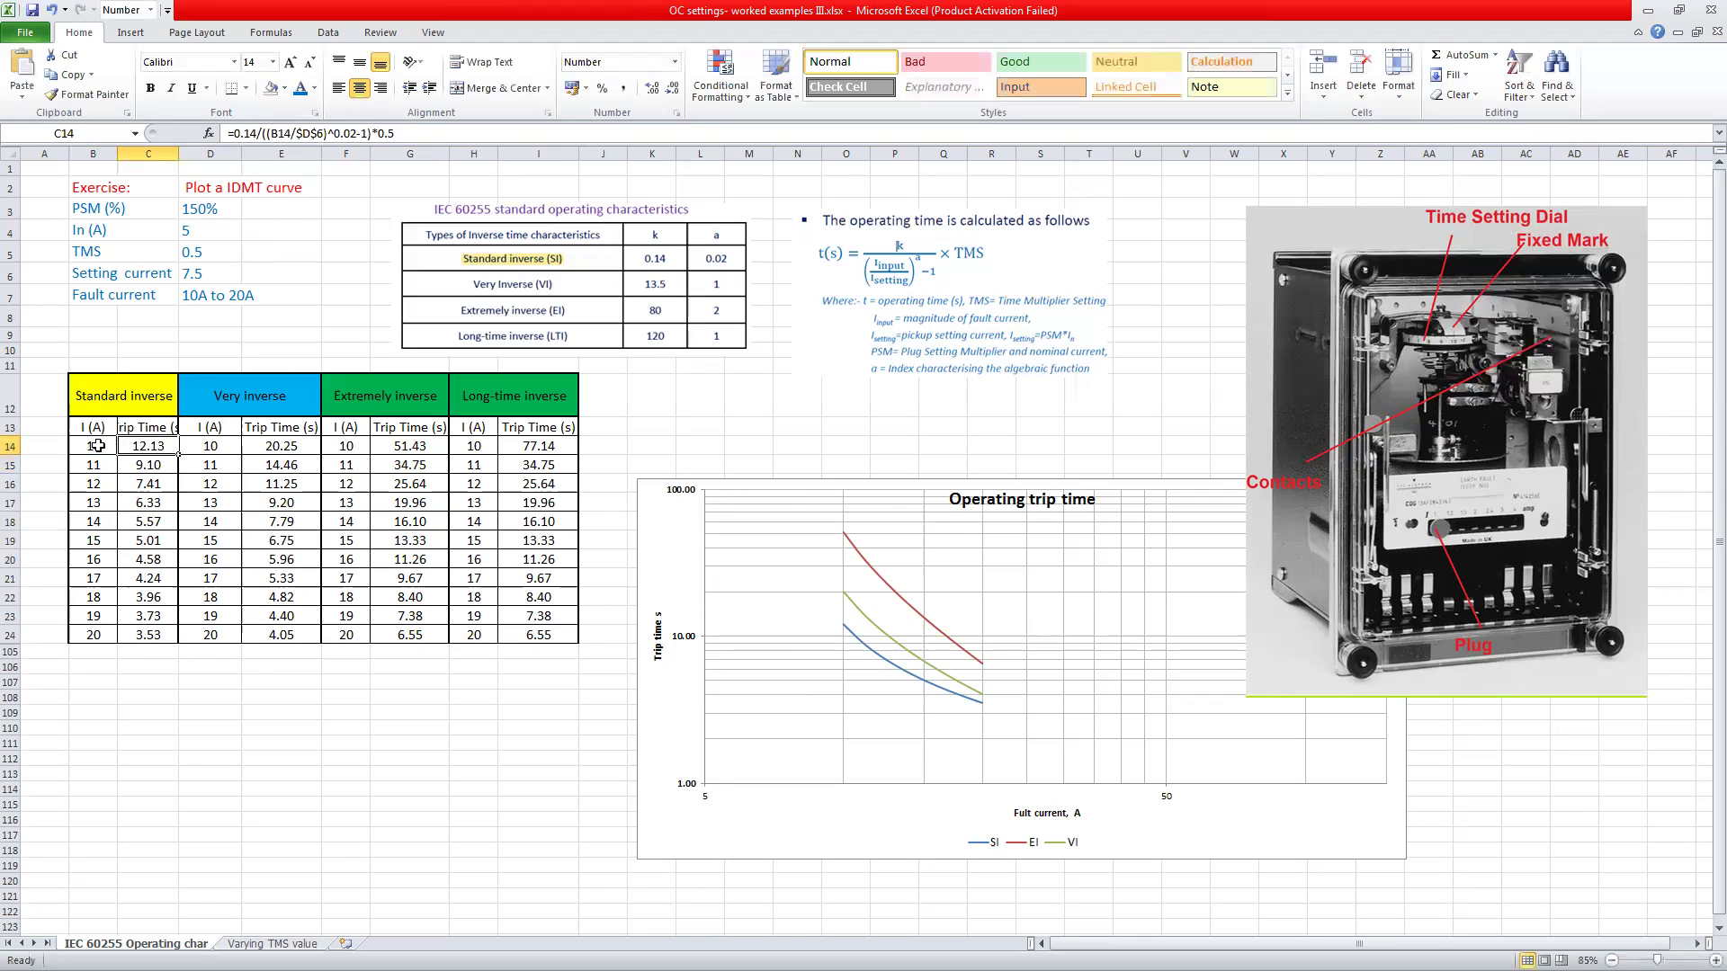
pyautogui.click(98, 447)
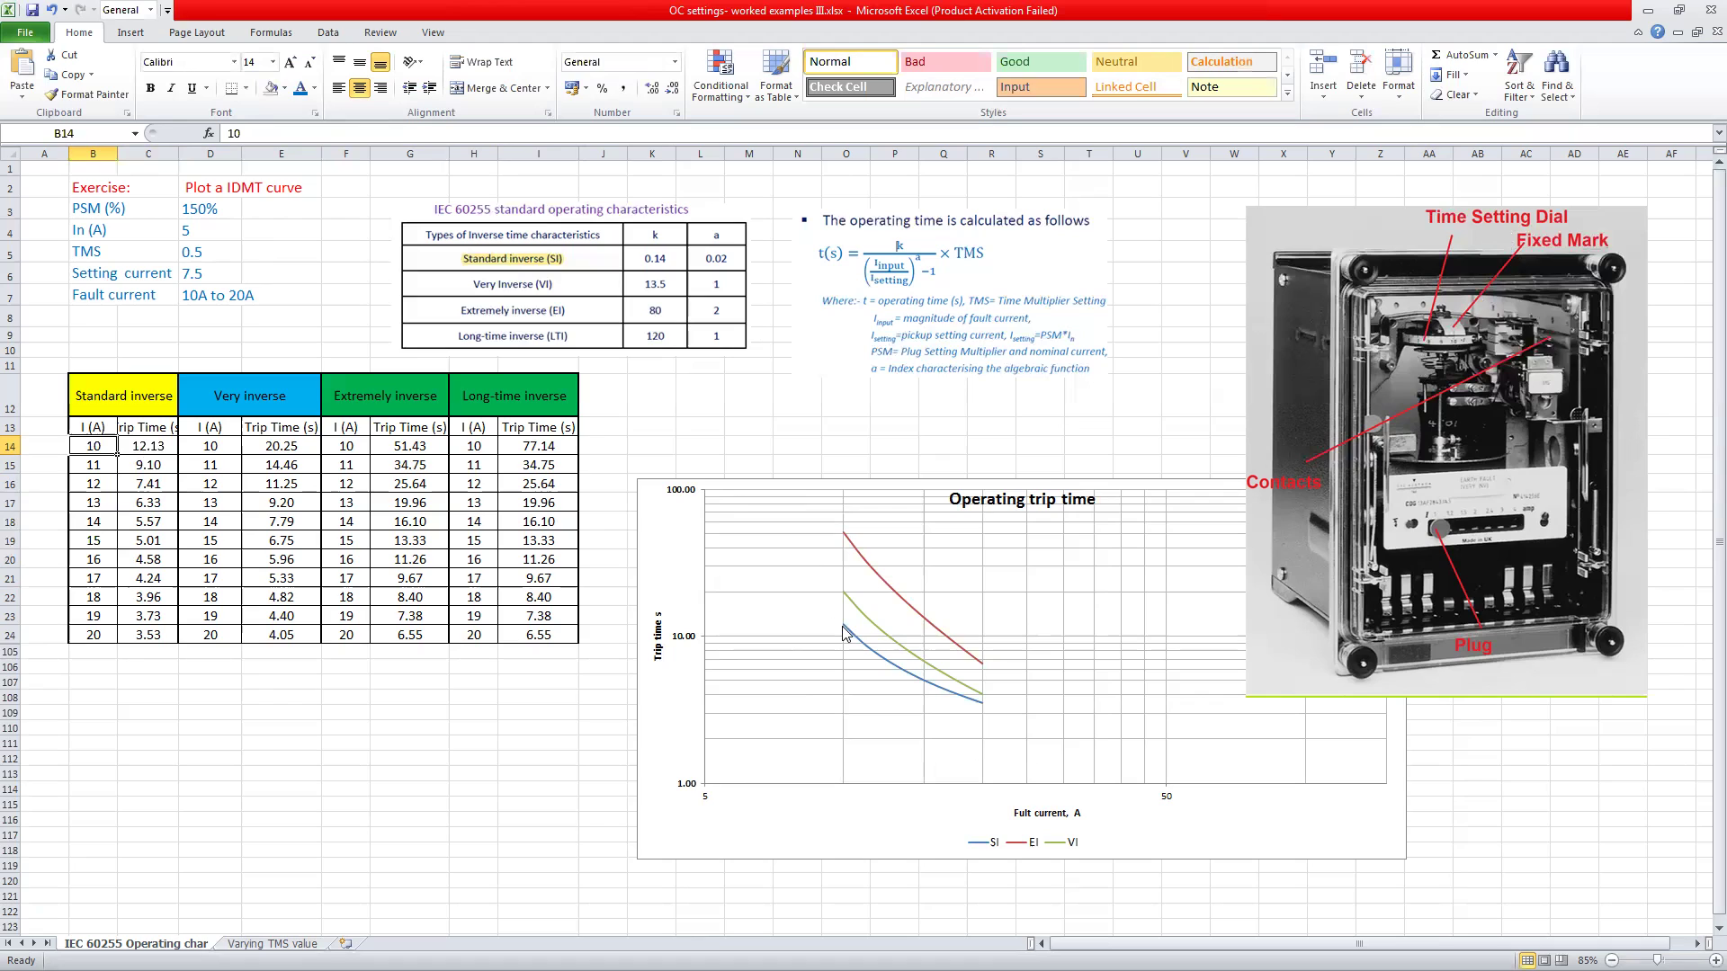
pyautogui.moveTo(844, 631)
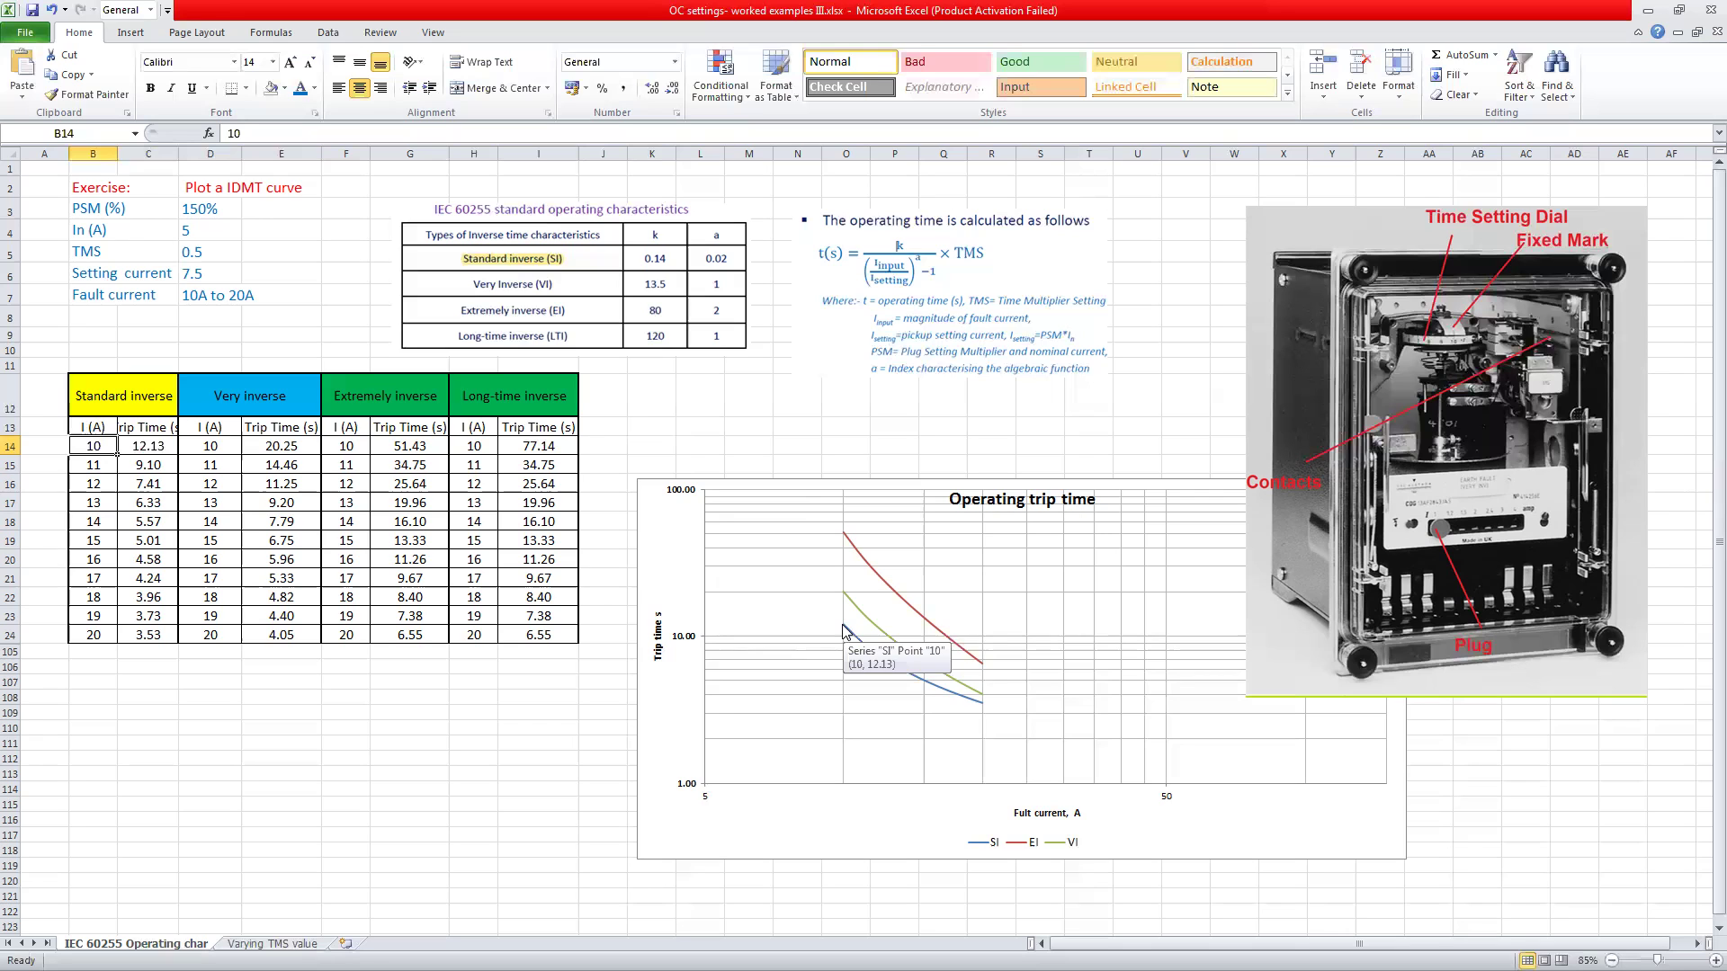
pyautogui.click(127, 394)
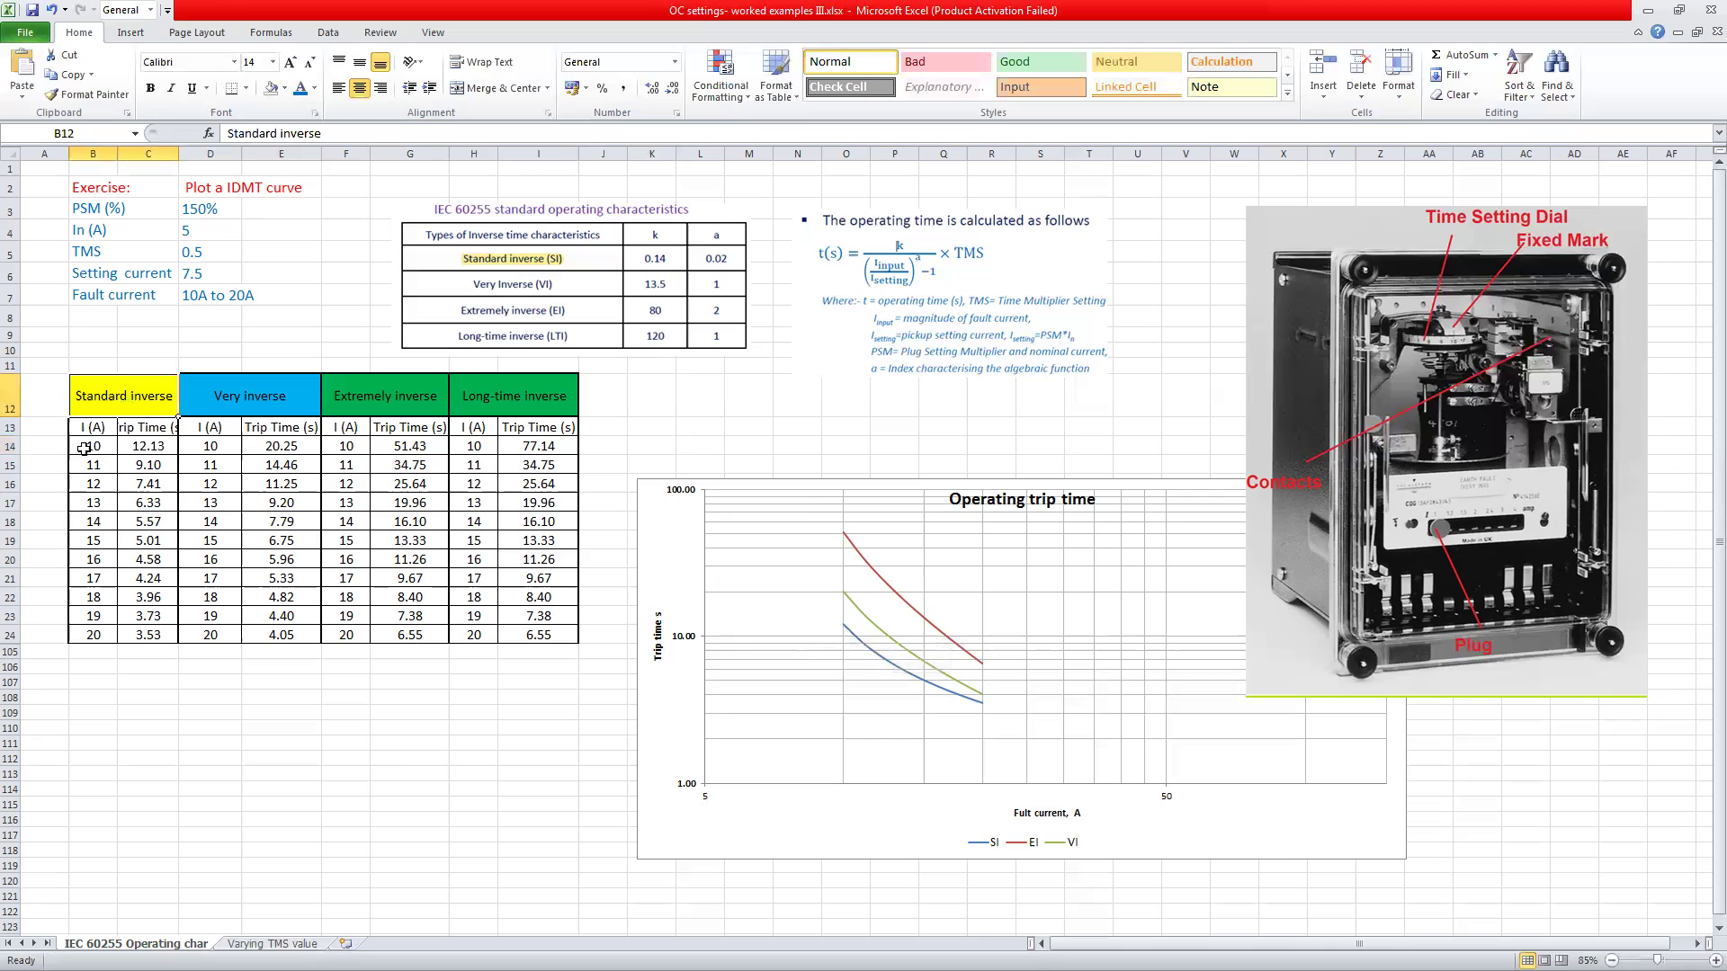
pyautogui.moveTo(110, 447); pyautogui.dragTo(94, 574)
pyautogui.click(100, 535)
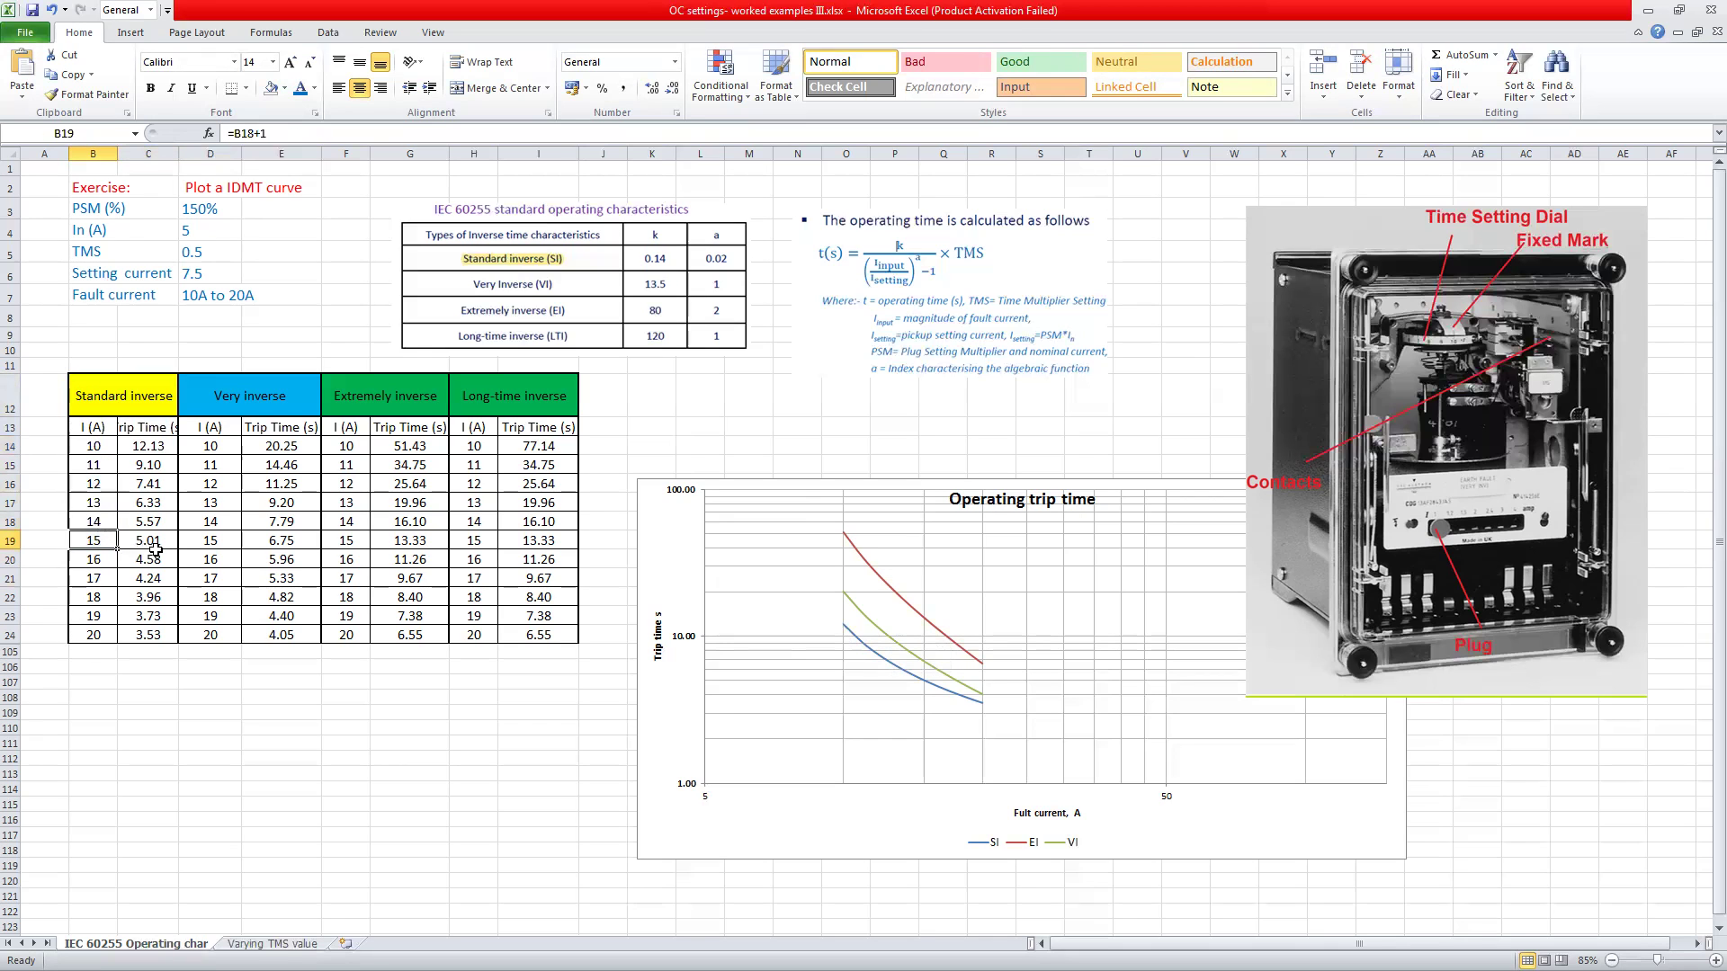
pyautogui.click(155, 544)
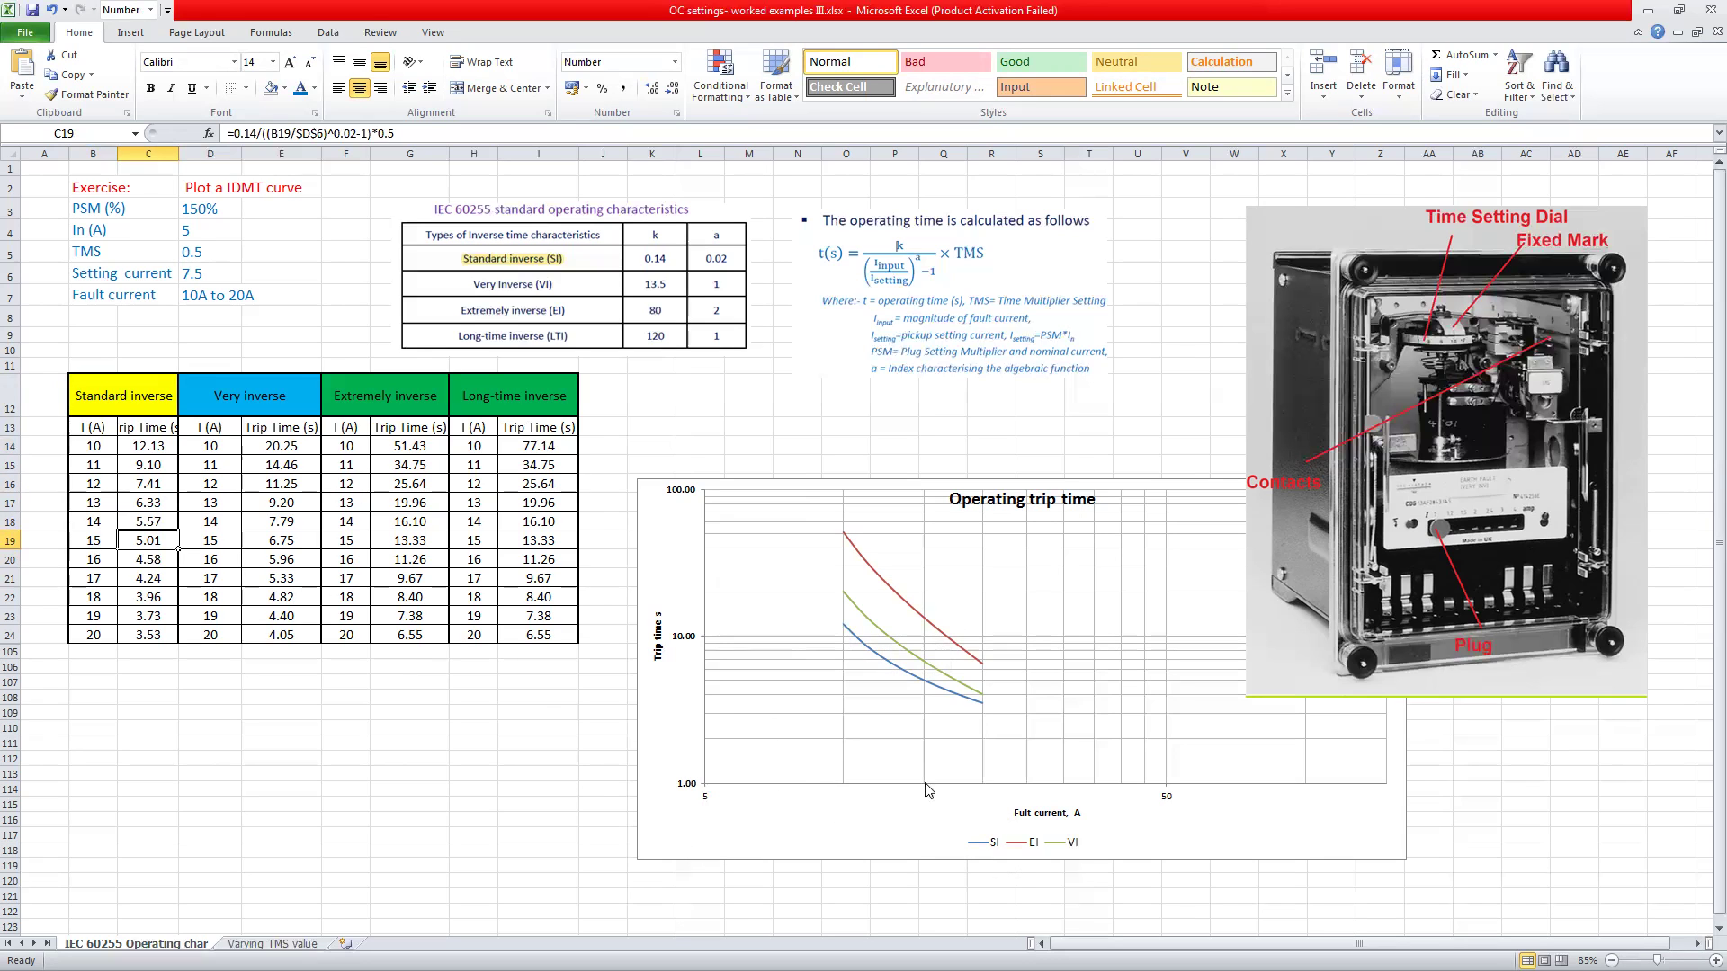
pyautogui.moveTo(925, 689)
pyautogui.click(97, 633)
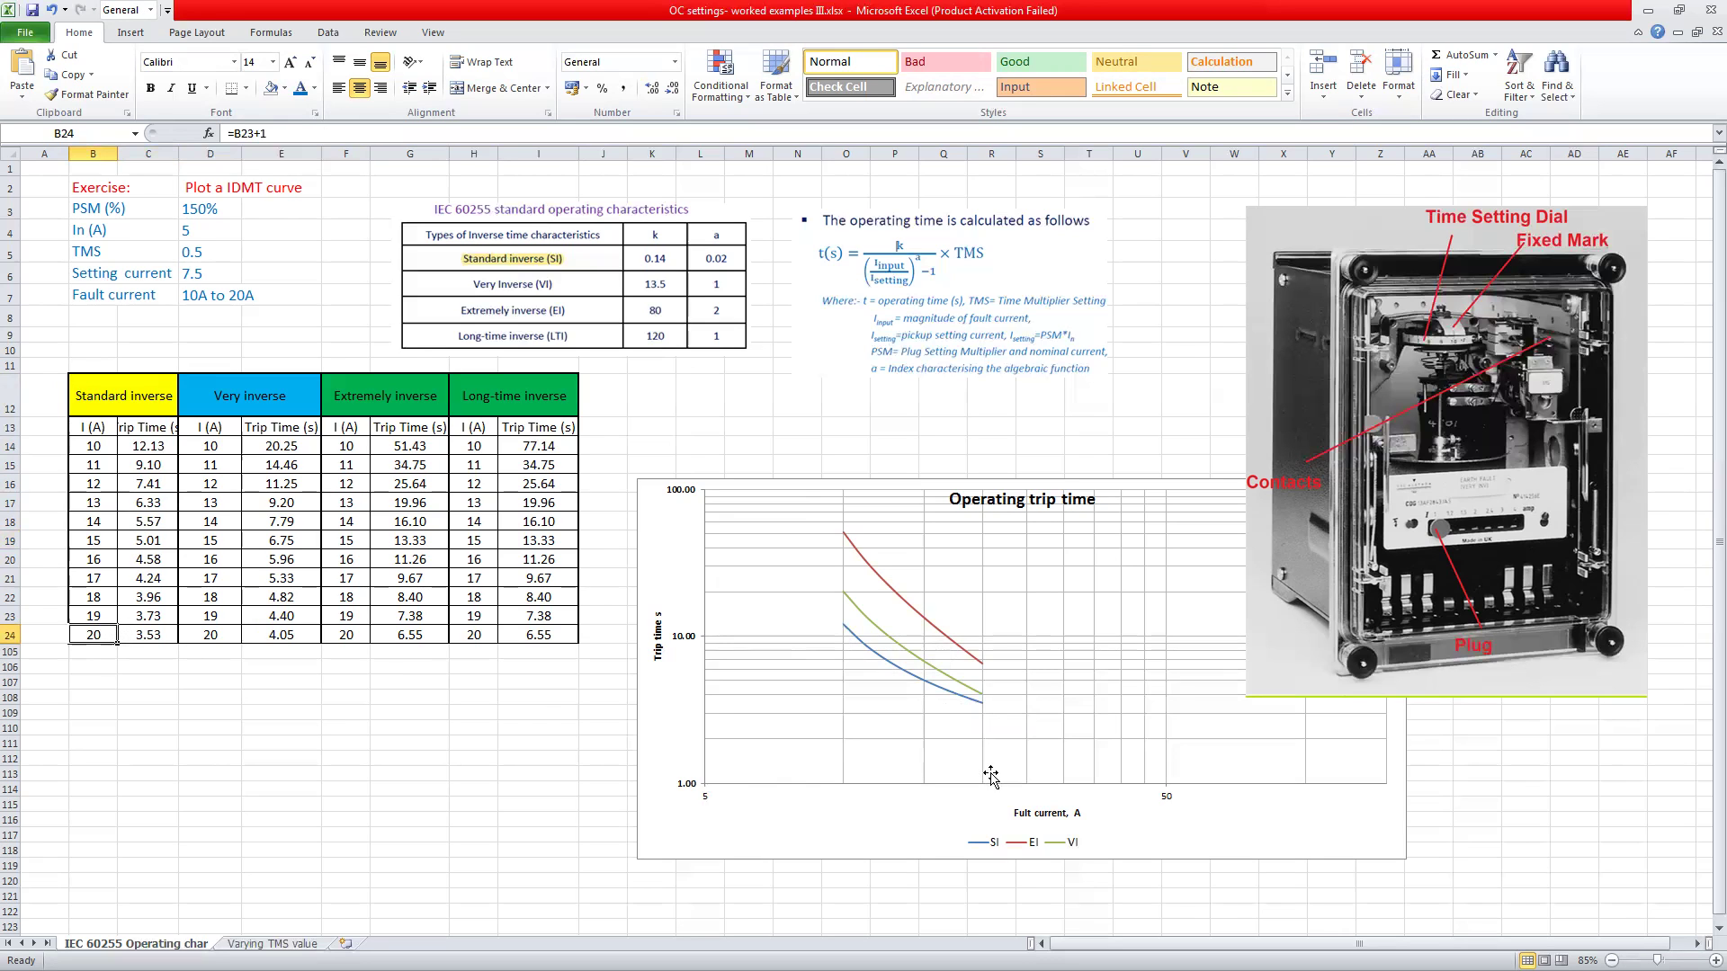
pyautogui.moveTo(984, 708)
pyautogui.click(157, 627)
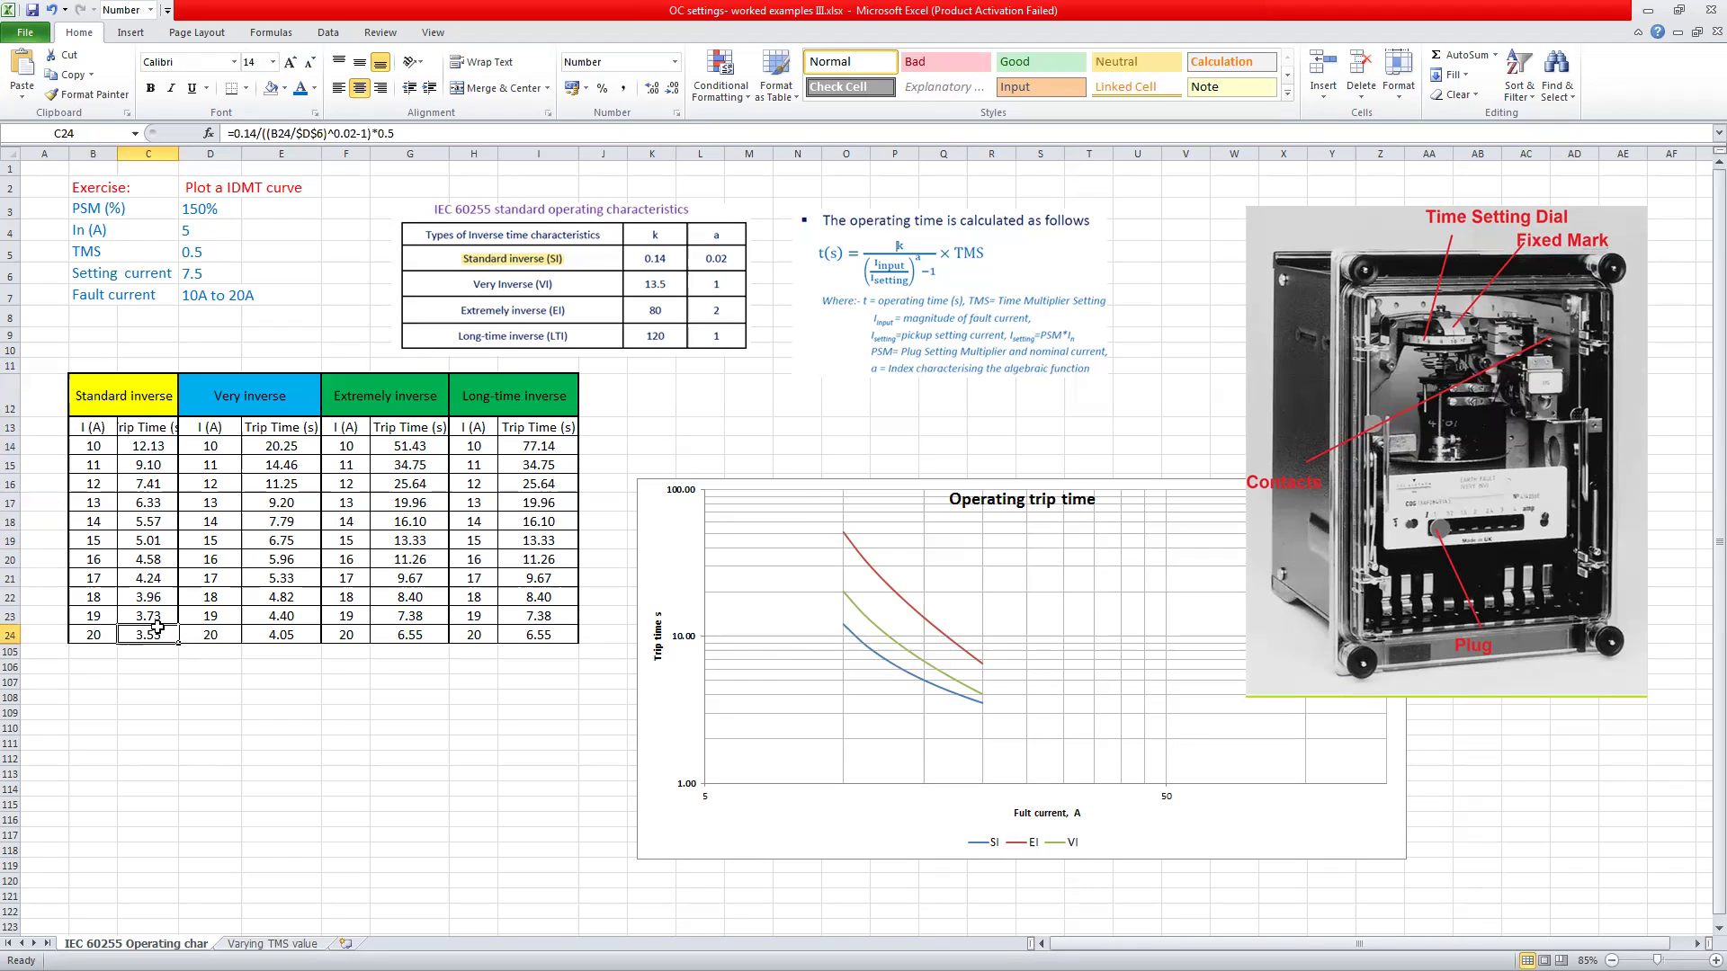
pyautogui.click(255, 405)
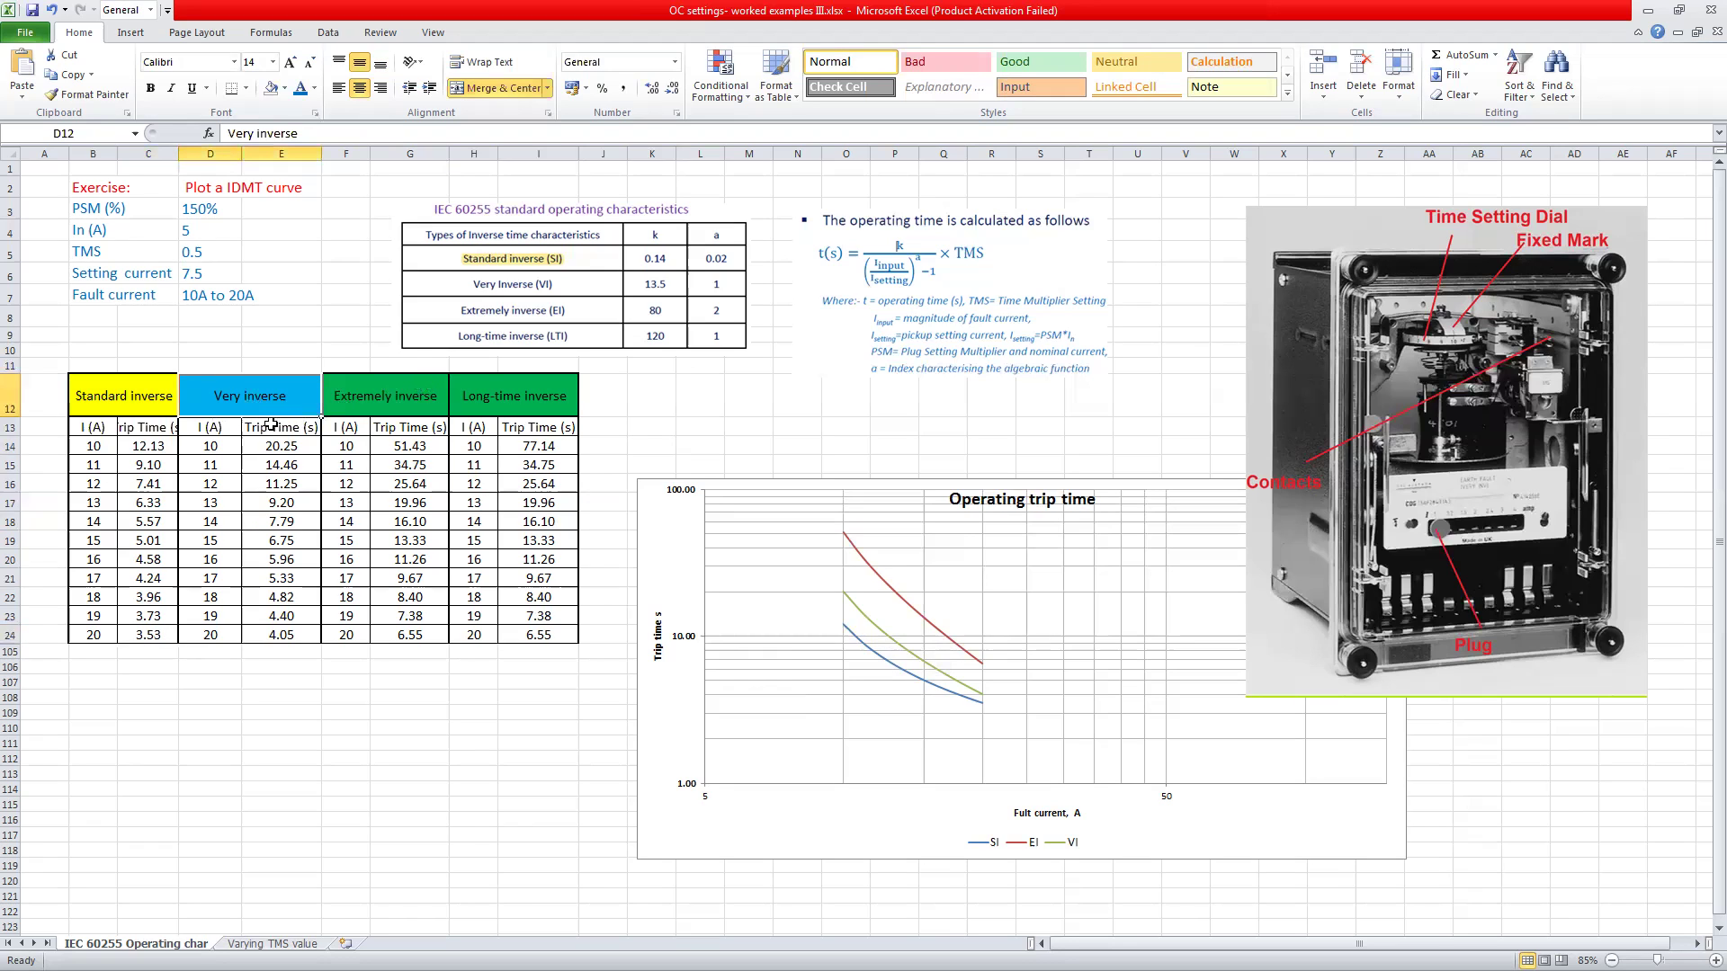
pyautogui.click(207, 447)
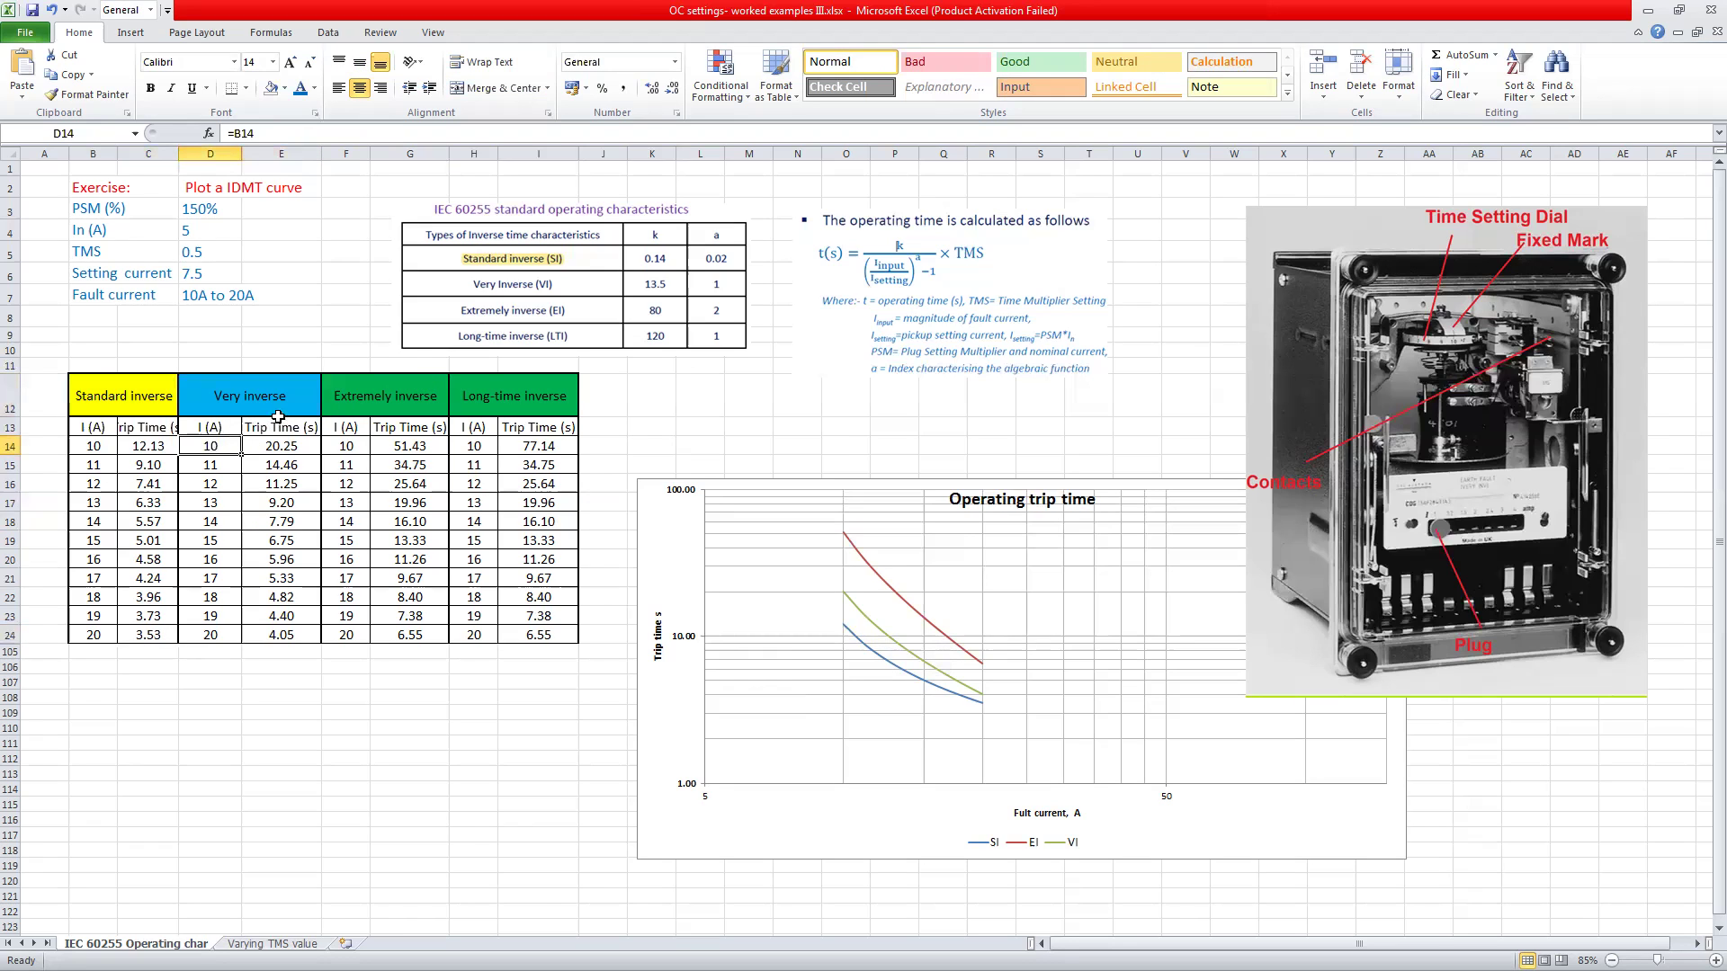
pyautogui.click(268, 442)
pyautogui.click(392, 133)
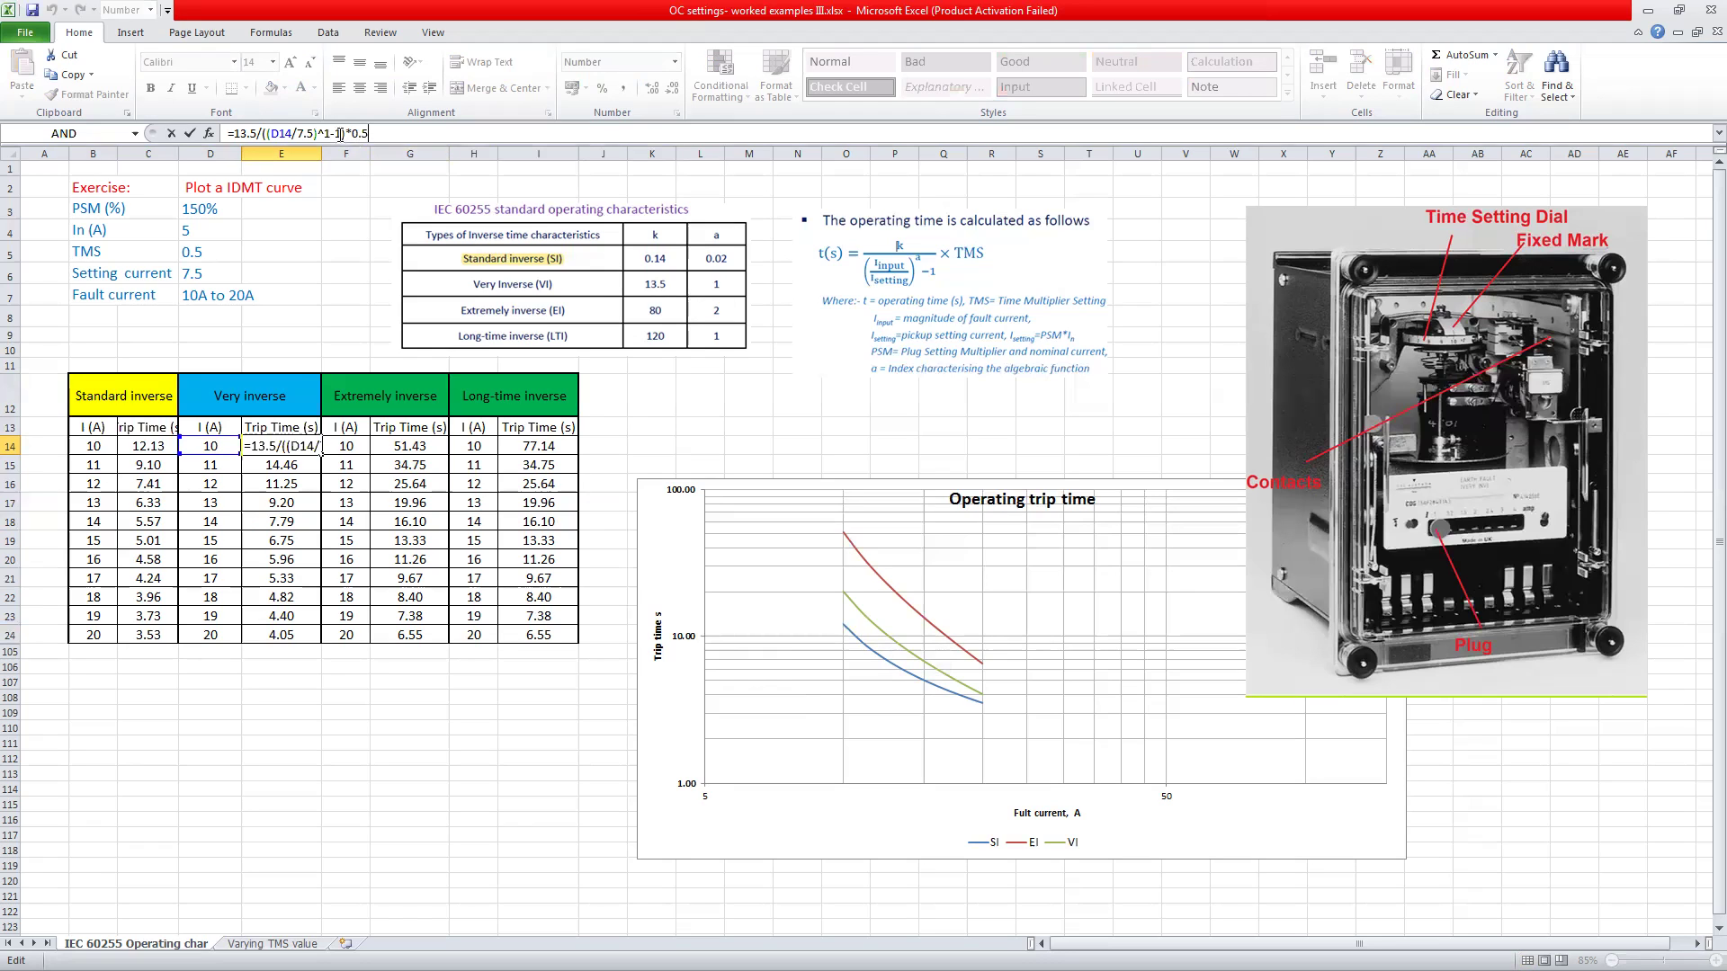
pyautogui.click(402, 134)
pyautogui.press('Return')
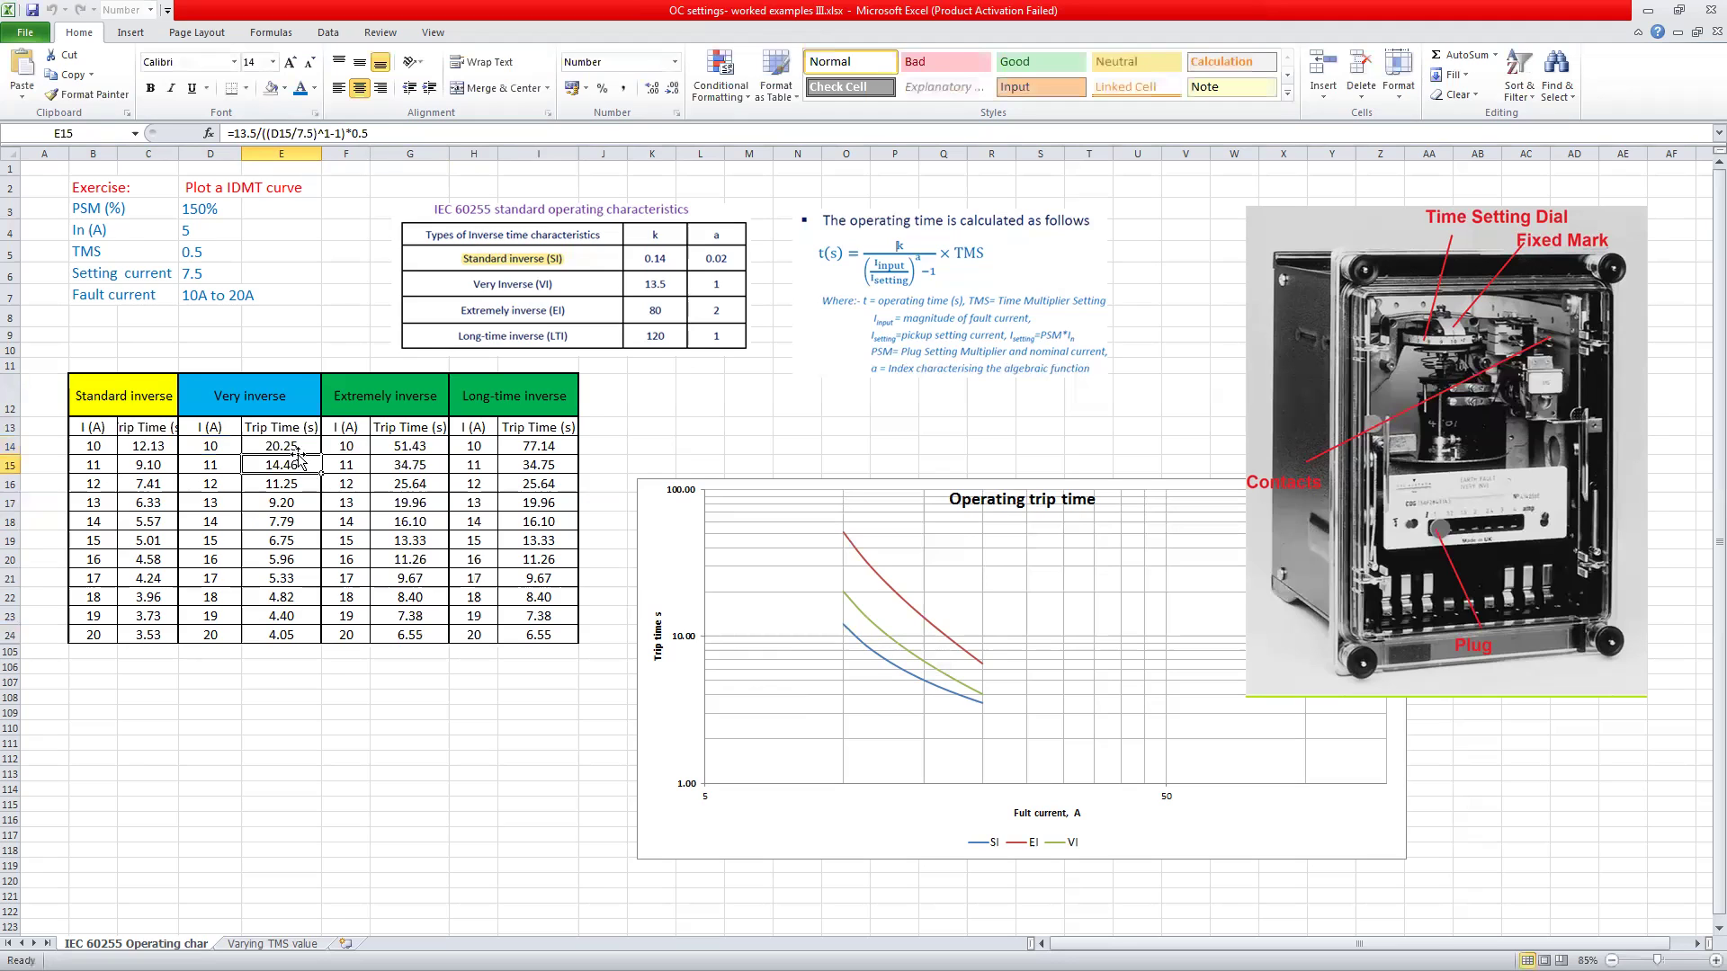
pyautogui.moveTo(298, 448); pyautogui.dragTo(298, 625)
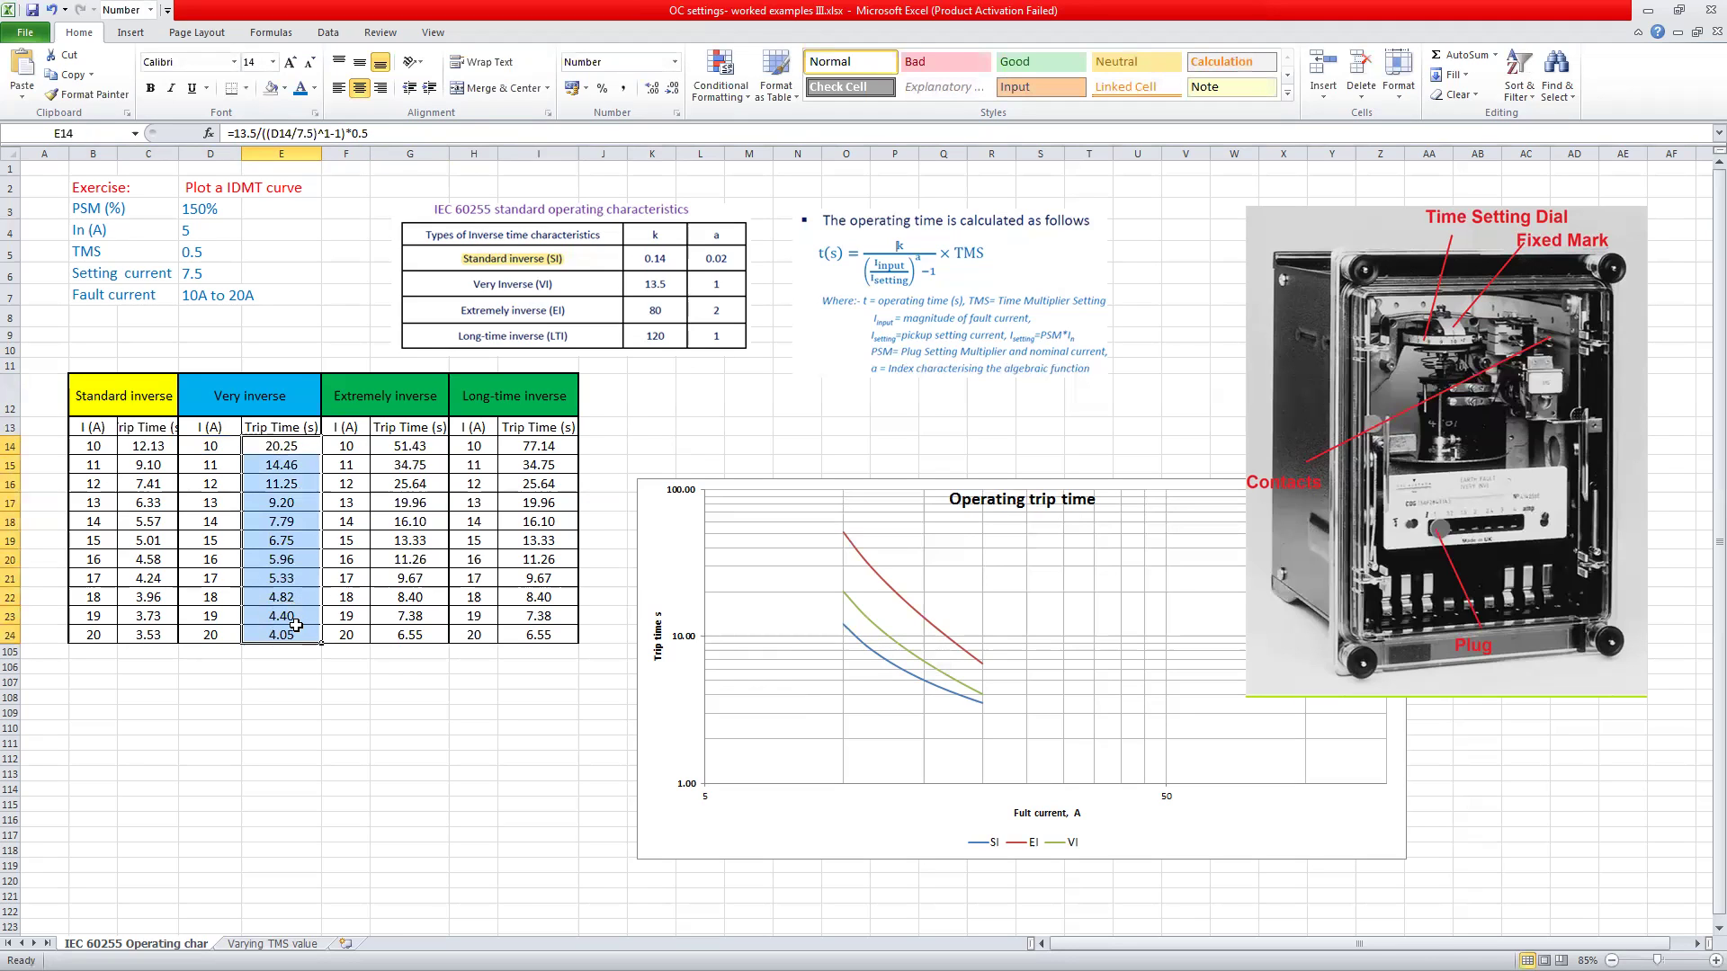
pyautogui.click(900, 644)
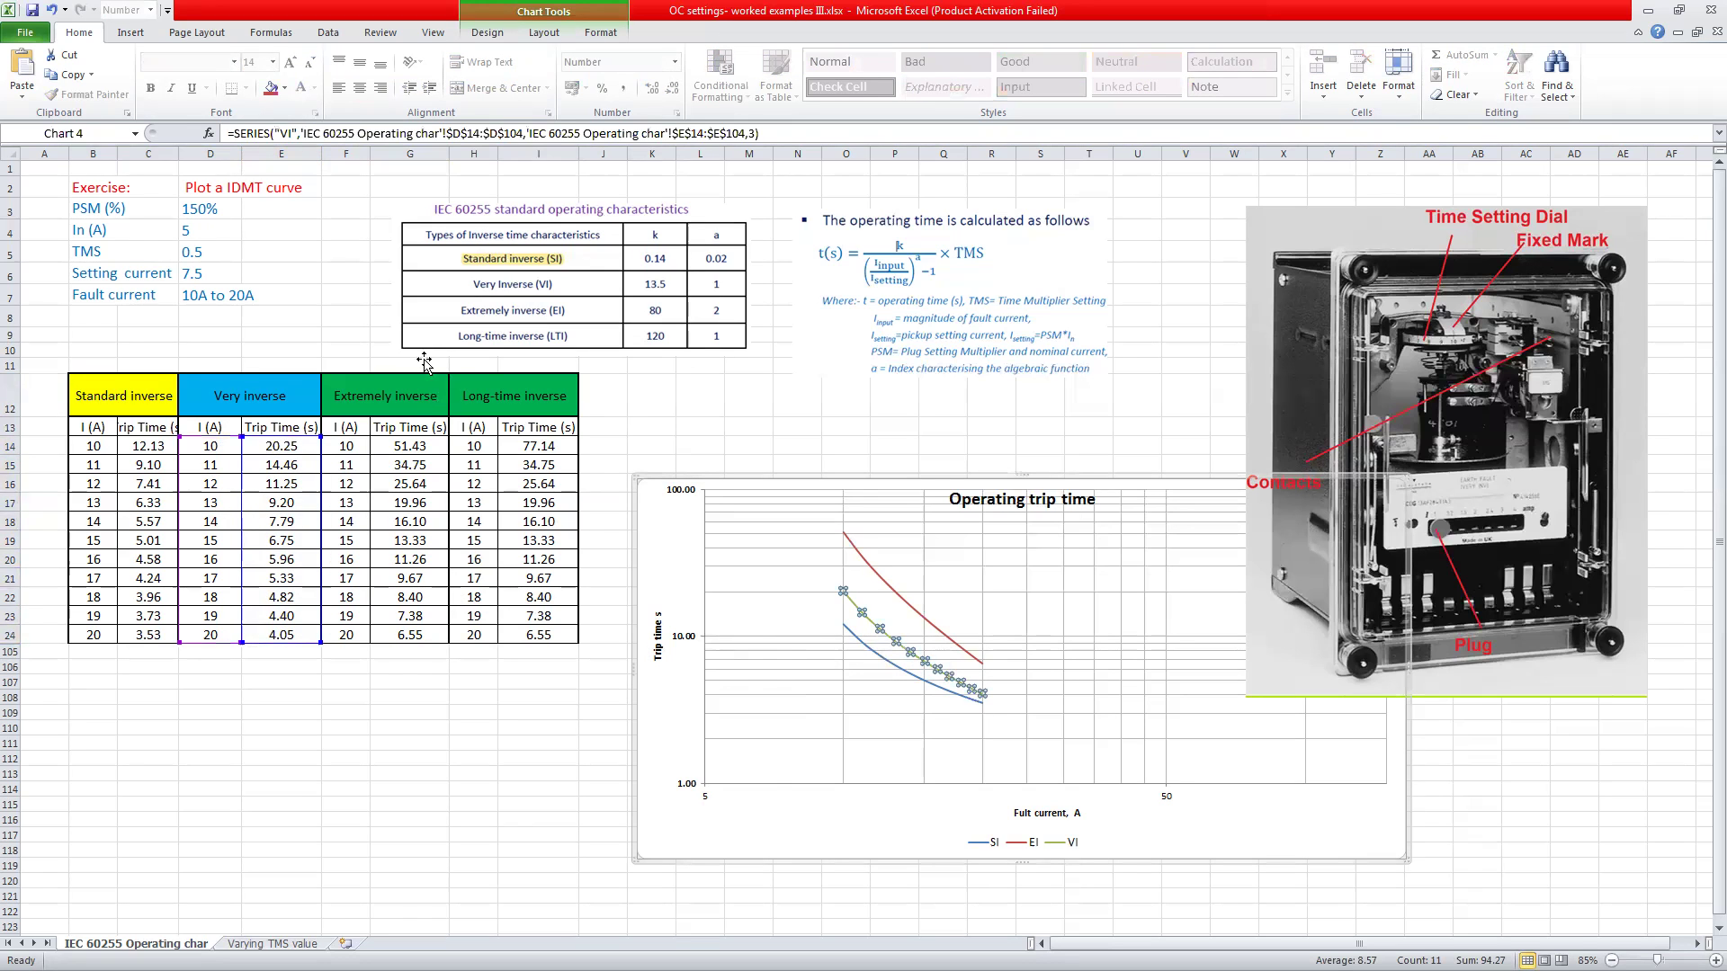
# - Through Select Data, add series LI plotting currents H14:H24 against trip times I14:I24
pyautogui.click(888, 581)
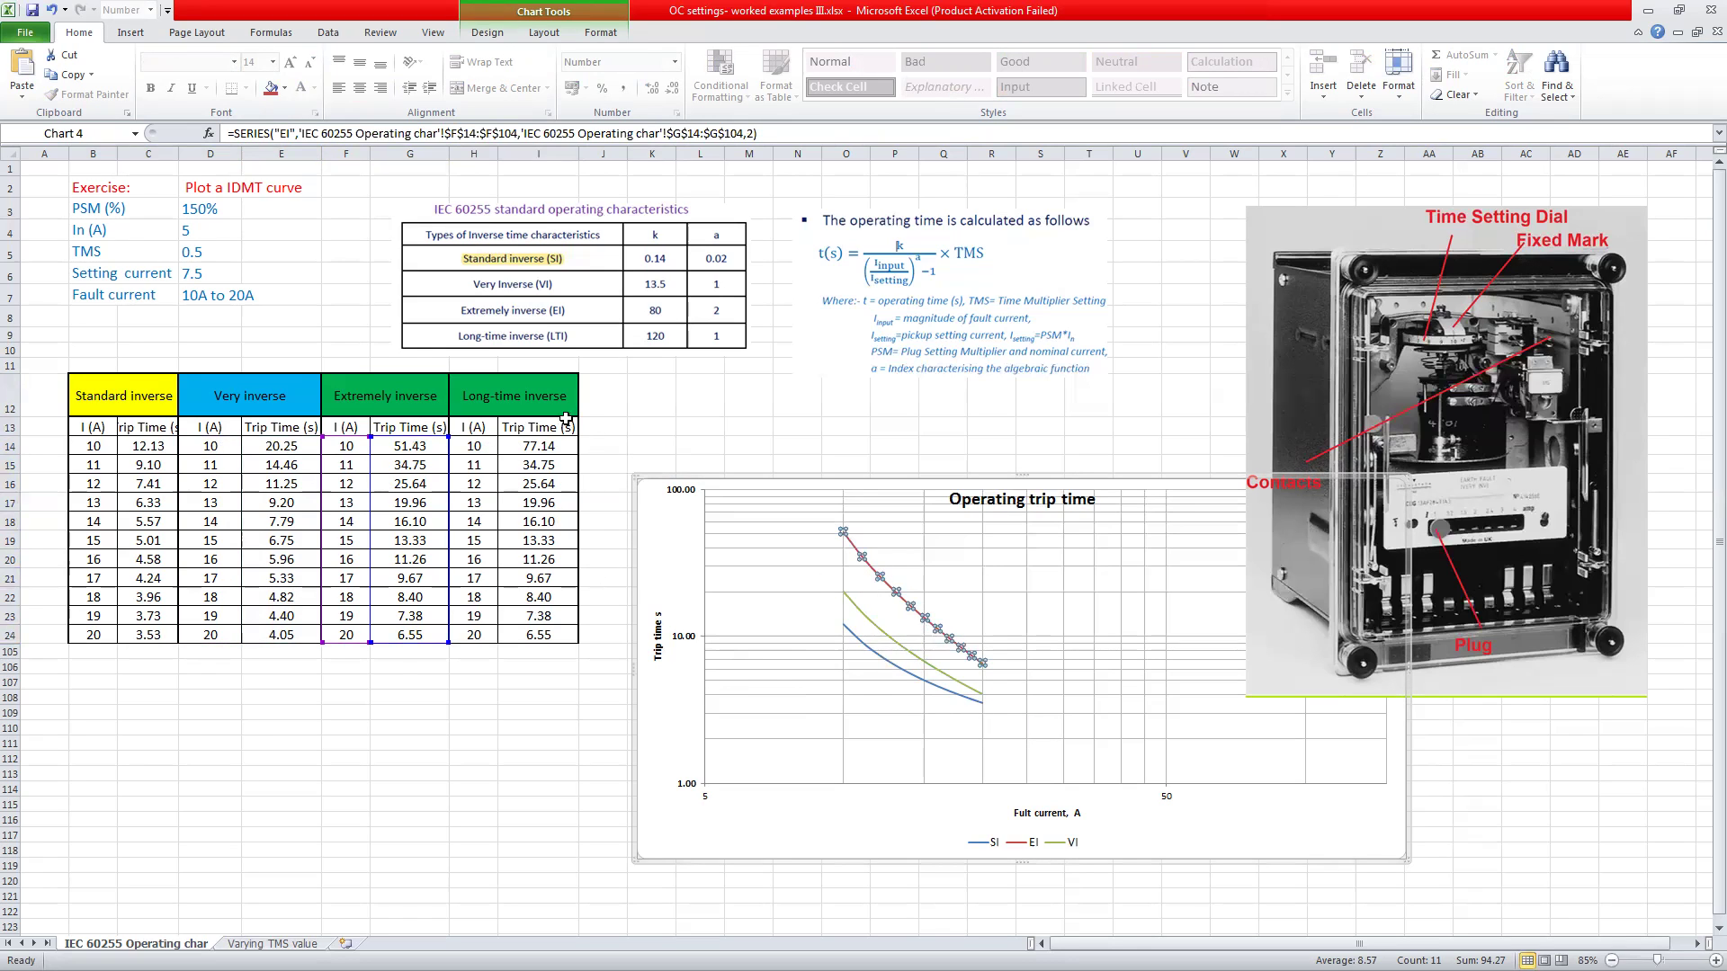
pyautogui.rightClick(1031, 593)
pyautogui.click(1080, 665)
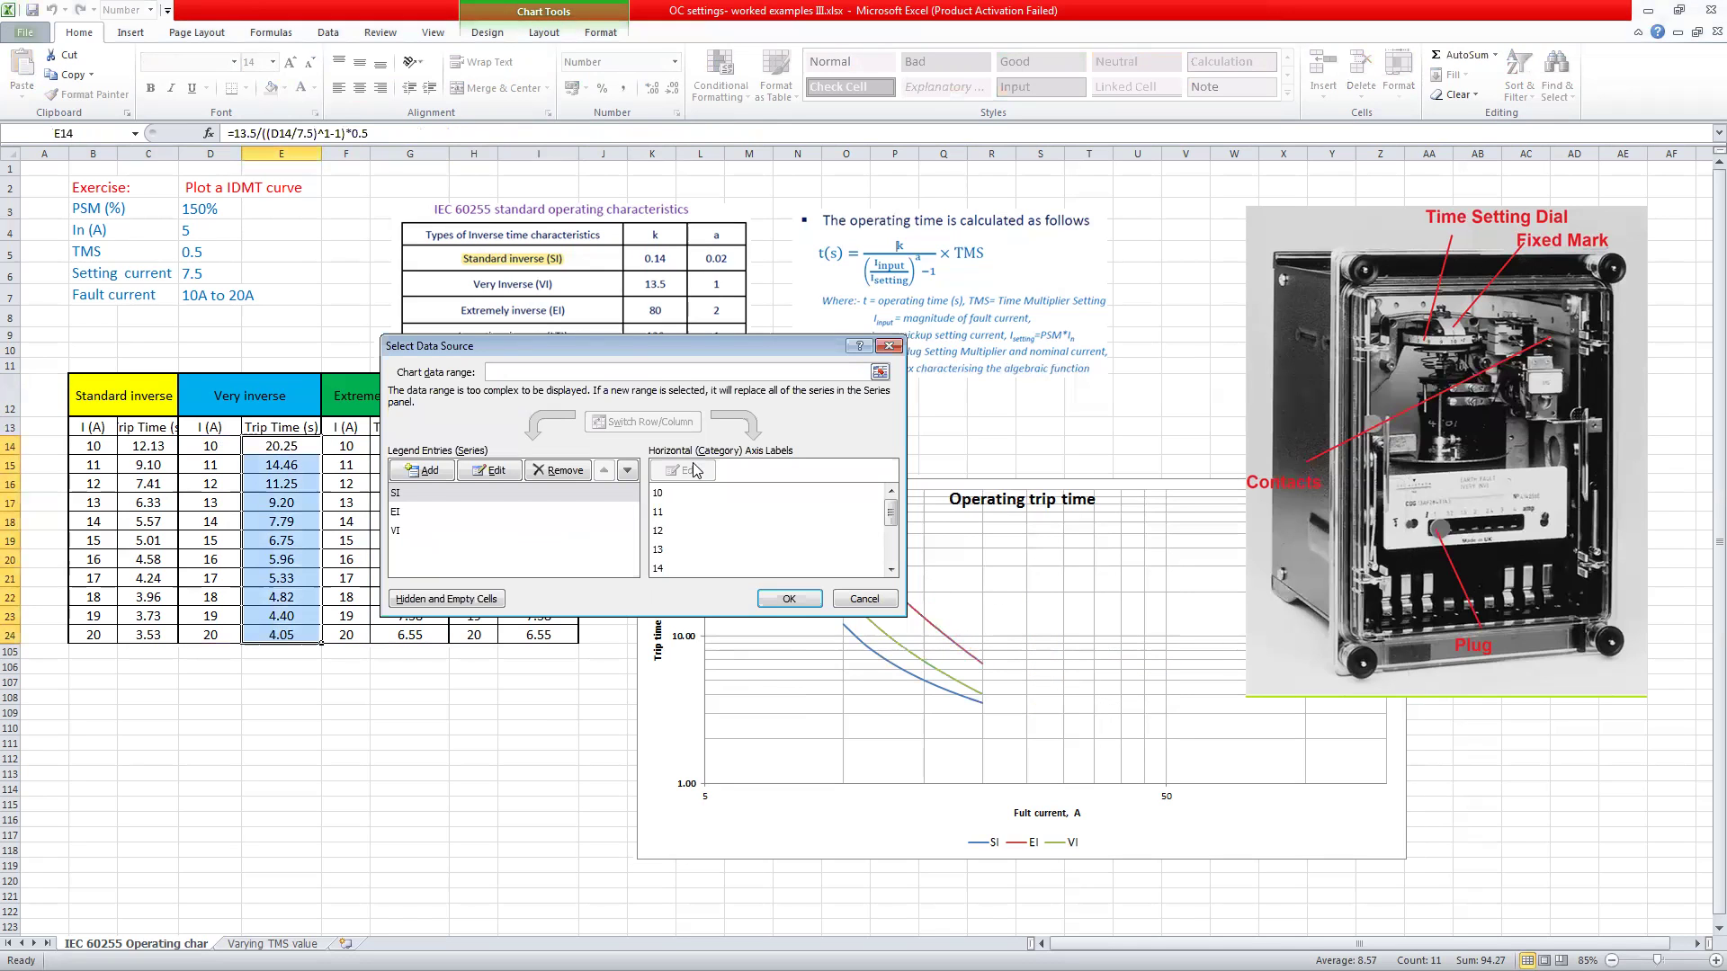
pyautogui.click(430, 471)
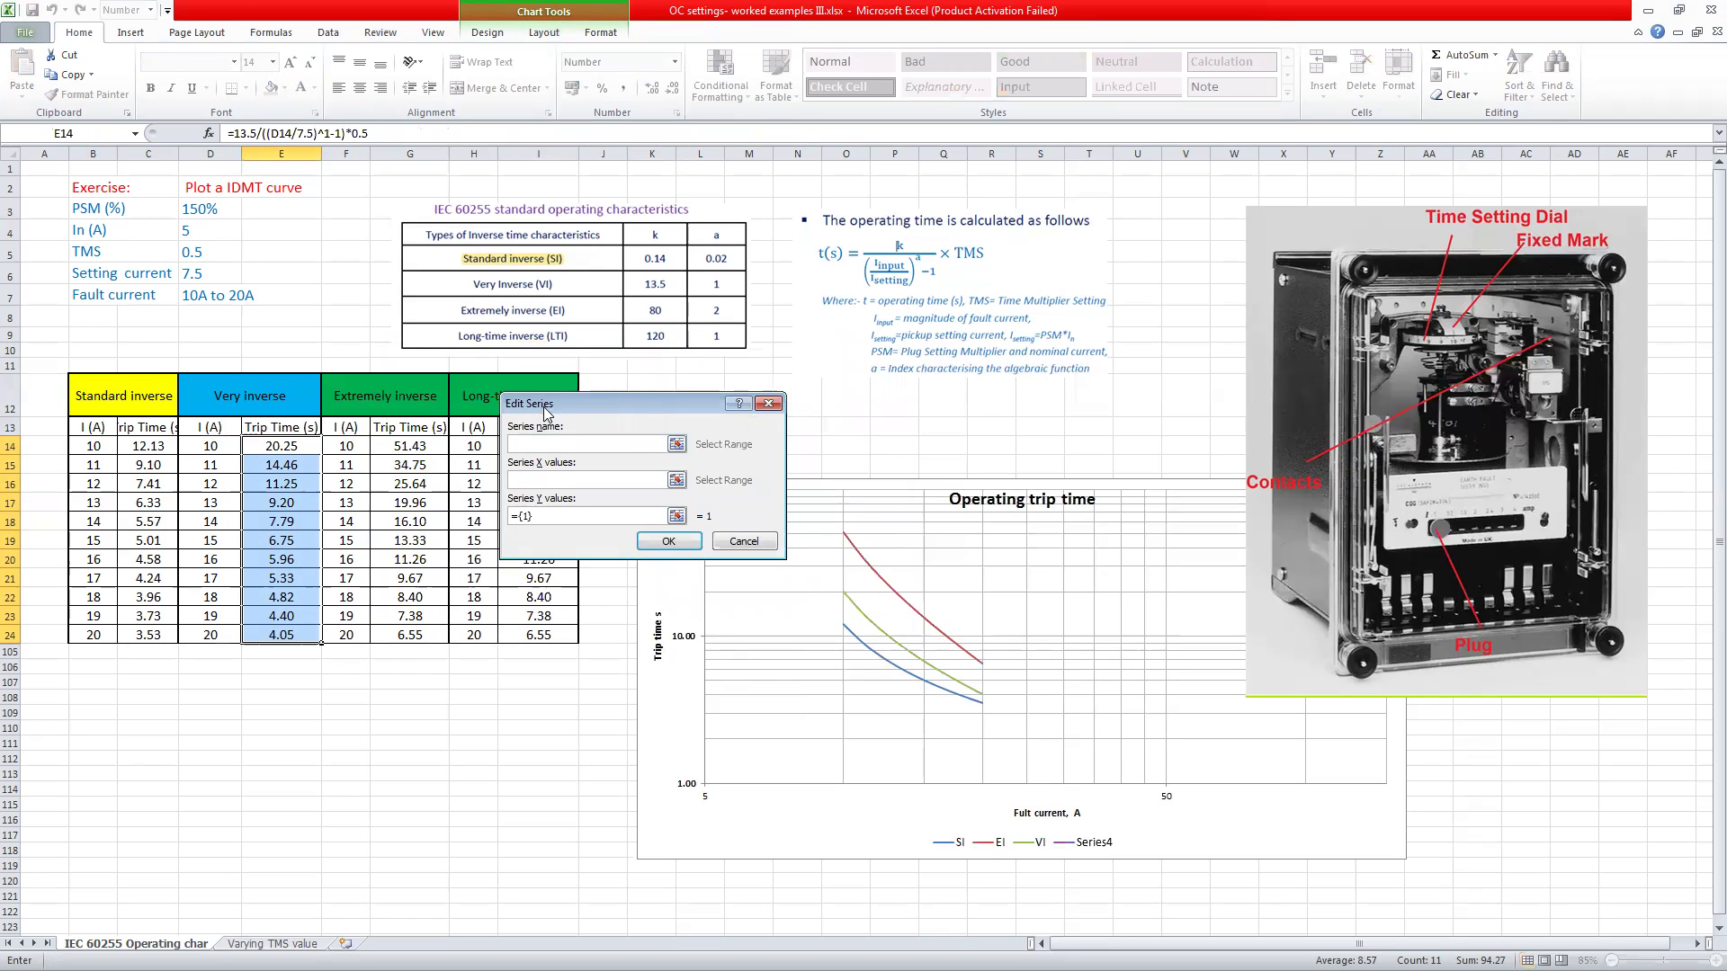
pyautogui.moveTo(546, 413); pyautogui.dragTo(676, 426)
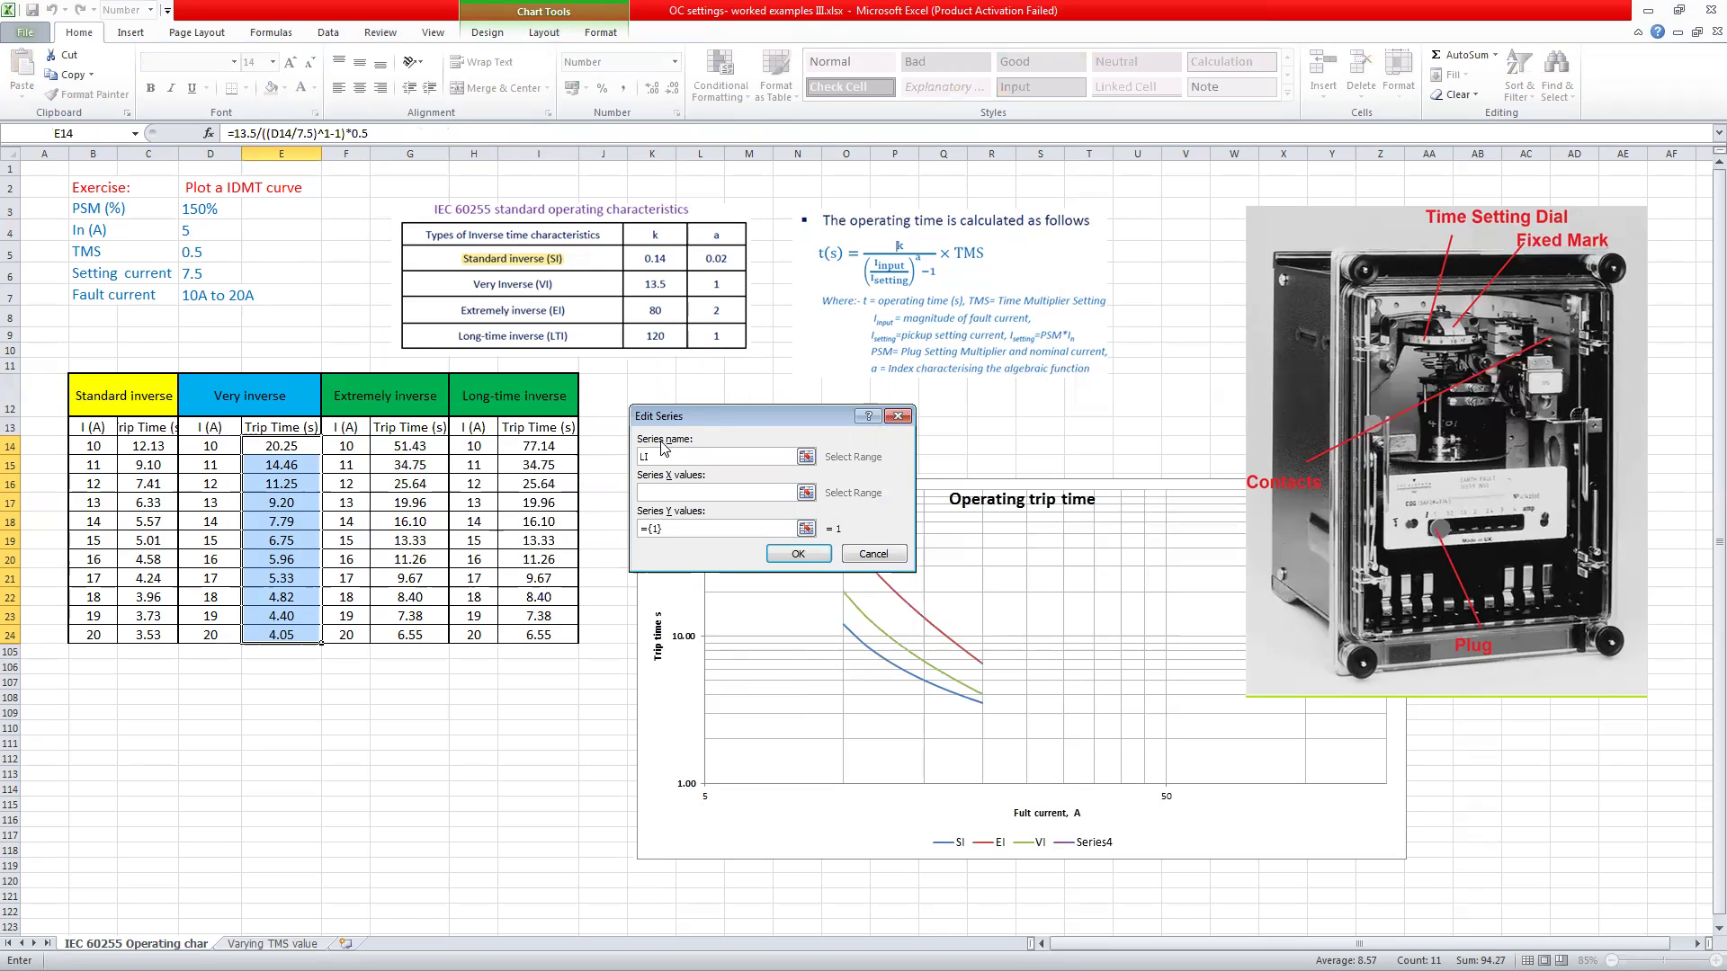
pyautogui.click(674, 492)
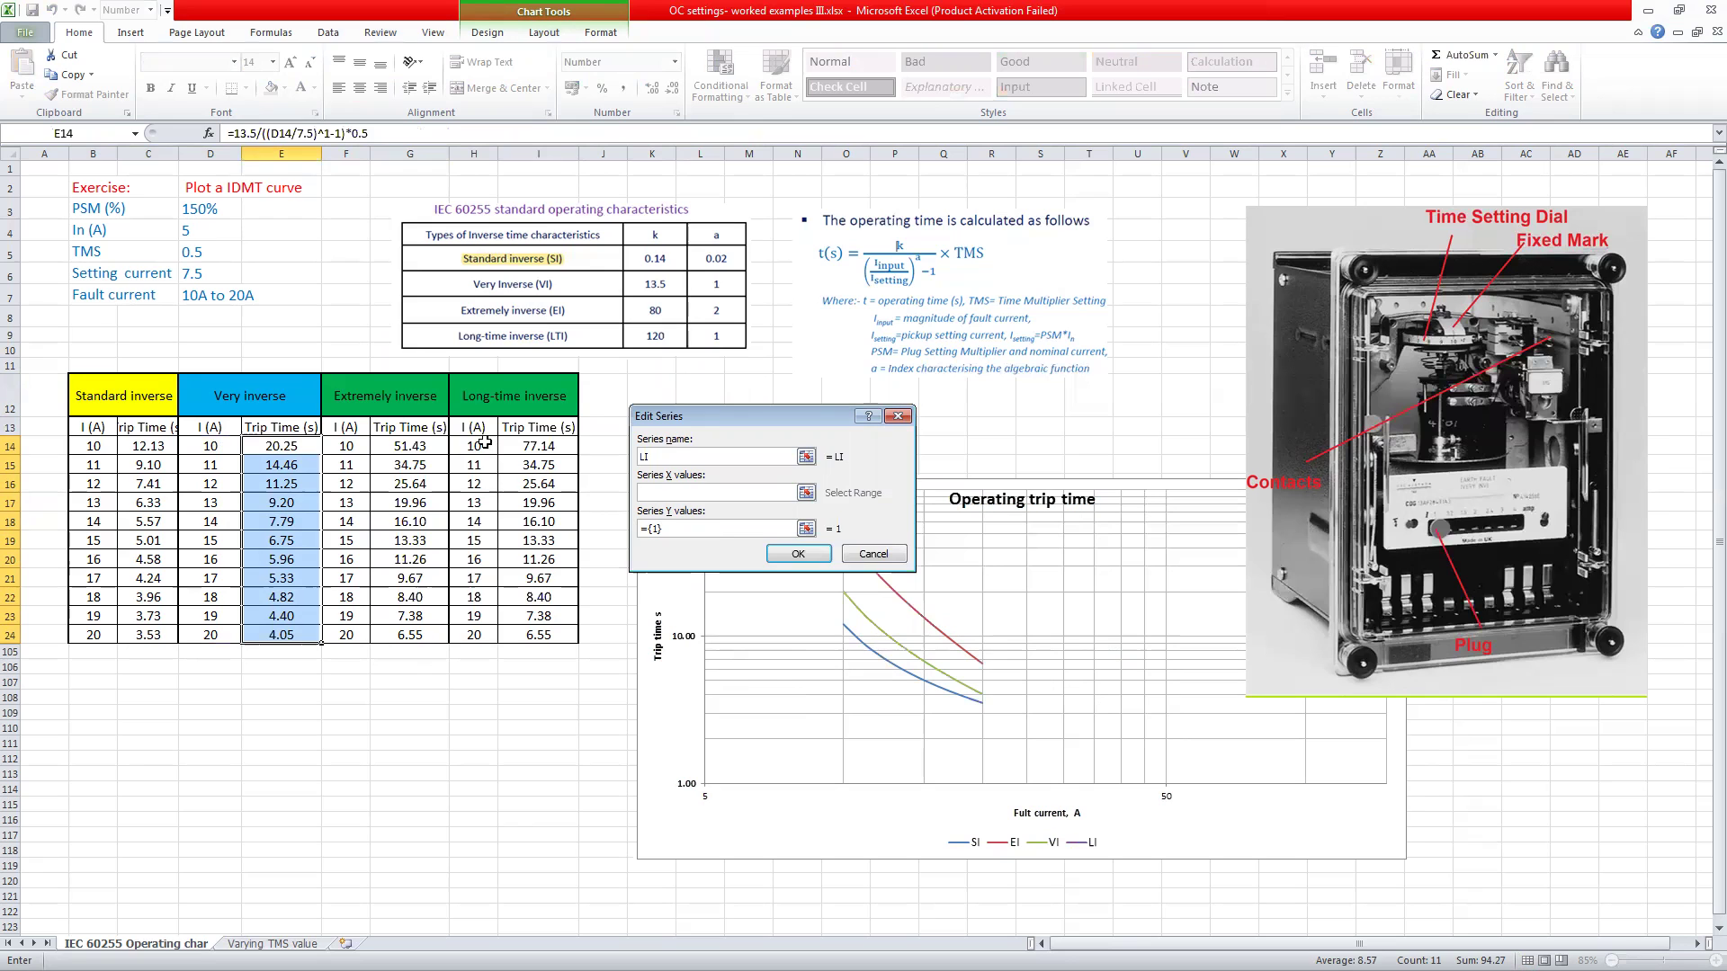
pyautogui.moveTo(484, 441); pyautogui.dragTo(472, 627)
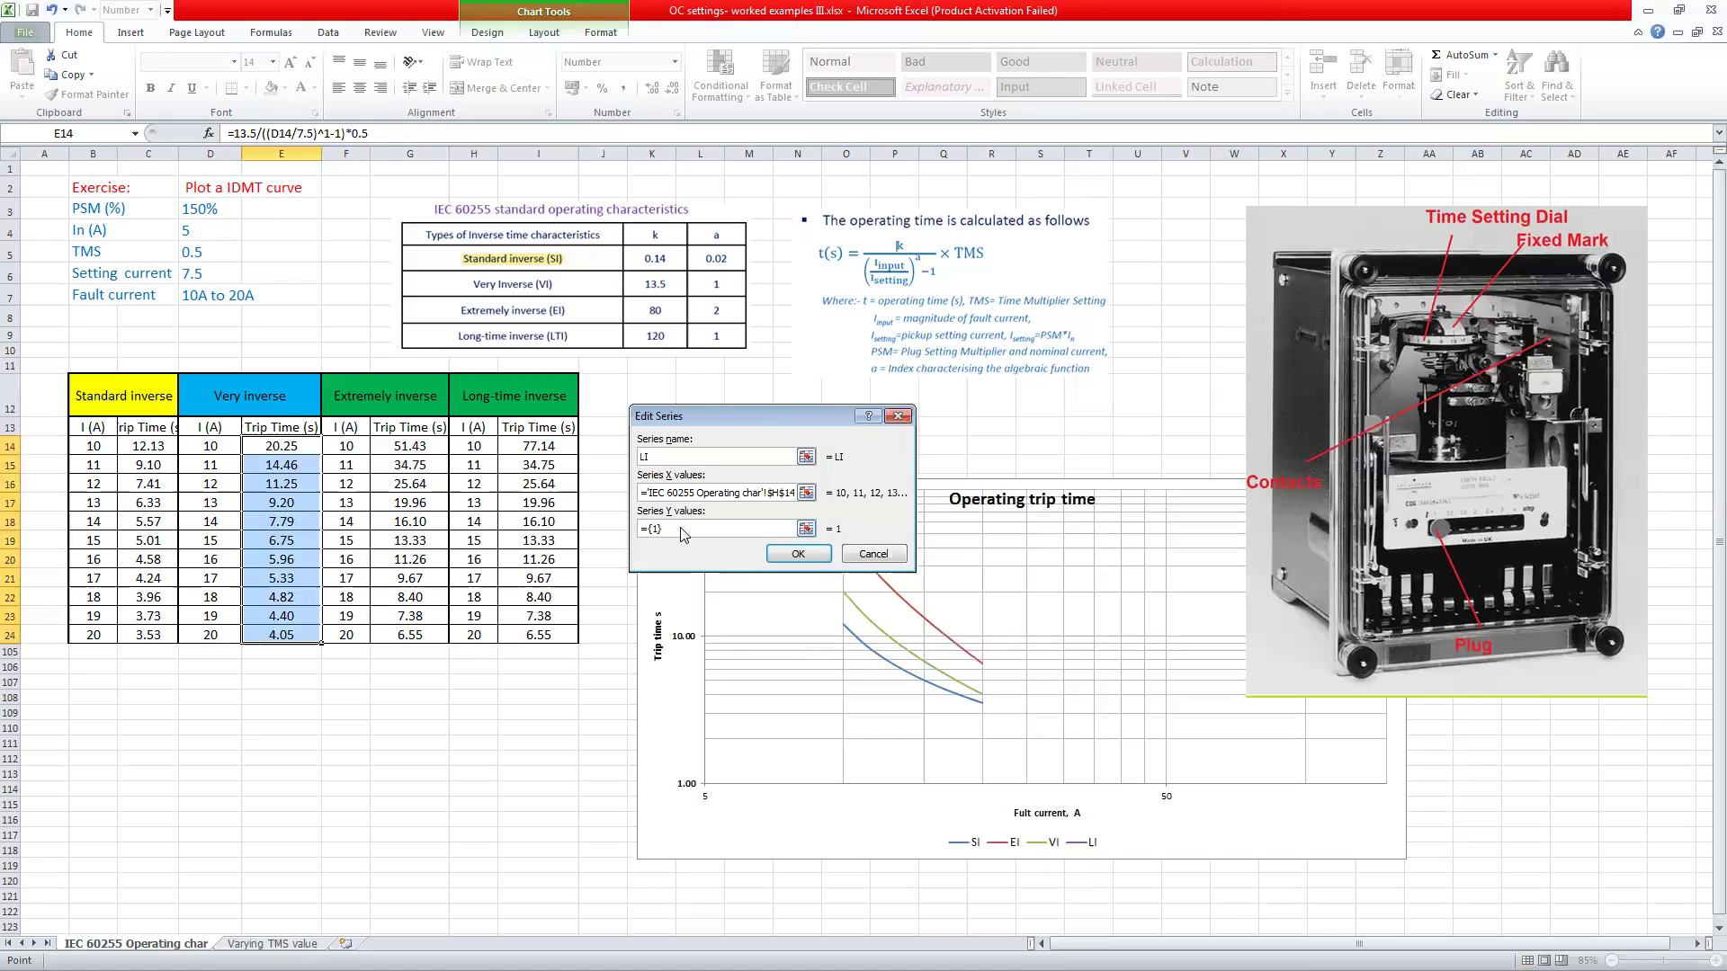
pyautogui.click(681, 533)
pyautogui.moveTo(534, 447); pyautogui.dragTo(538, 635)
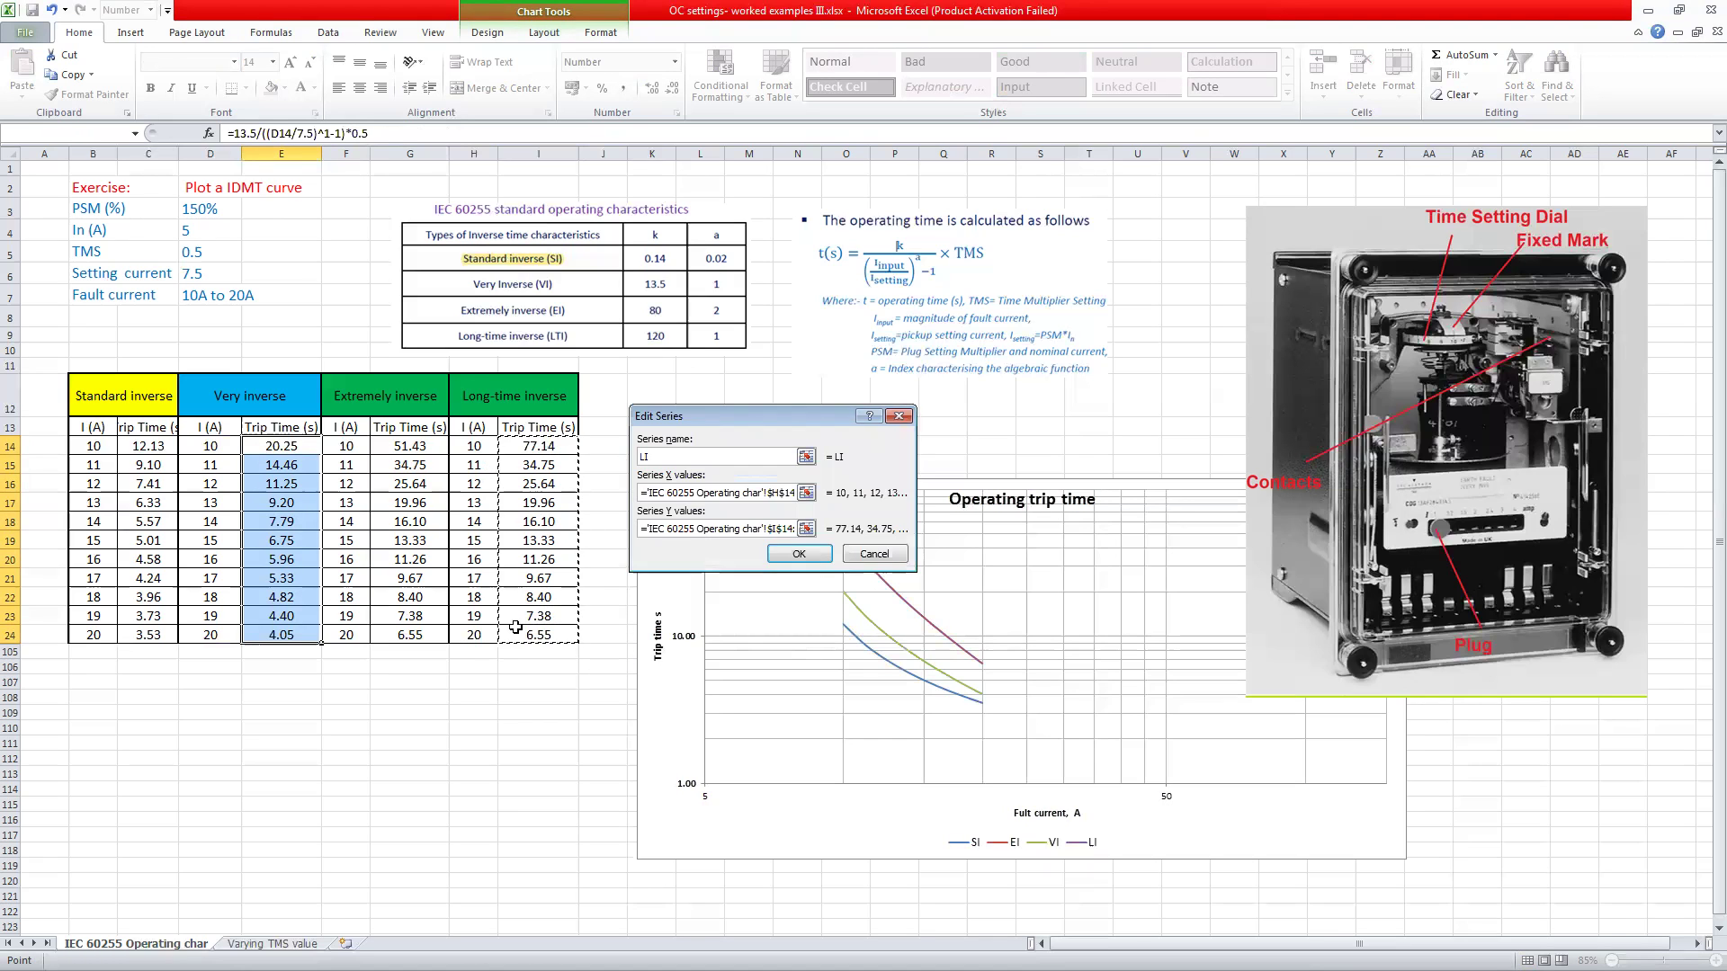
# - Confirm the LI series so the chart draws the long-time inverse curve
pyautogui.click(799, 554)
pyautogui.click(788, 599)
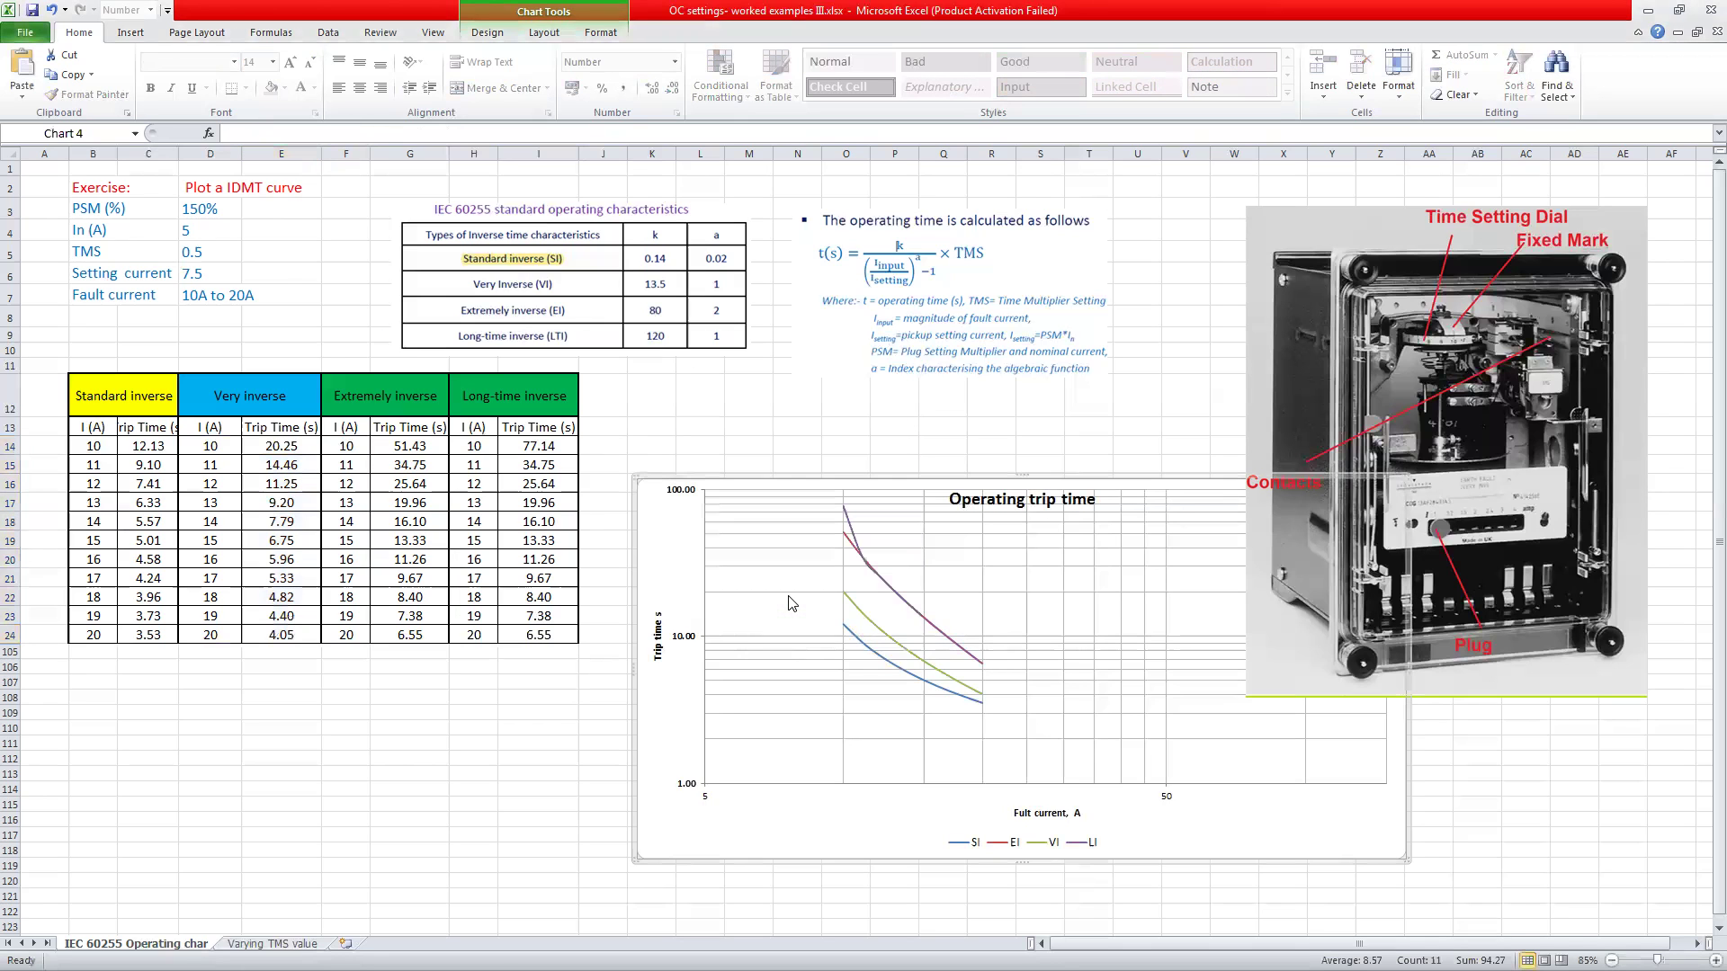
pyautogui.click(849, 530)
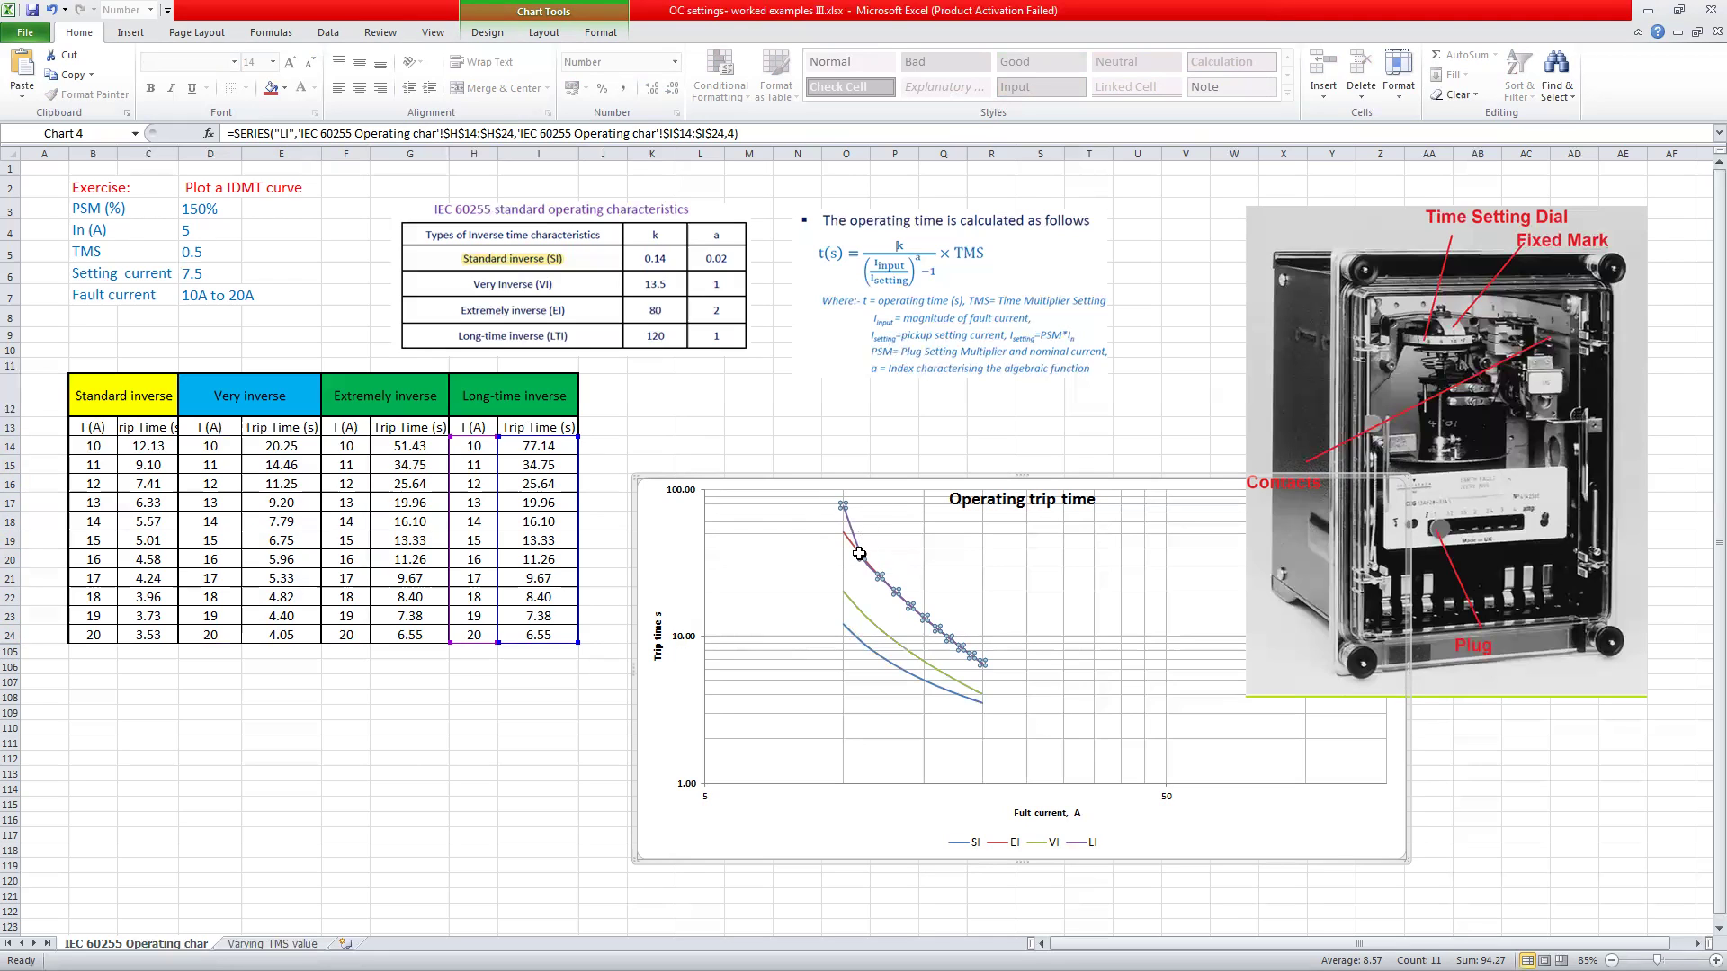
# - Check the values in F14, G14 and I14 against the plotted LI curve
pyautogui.click(551, 676)
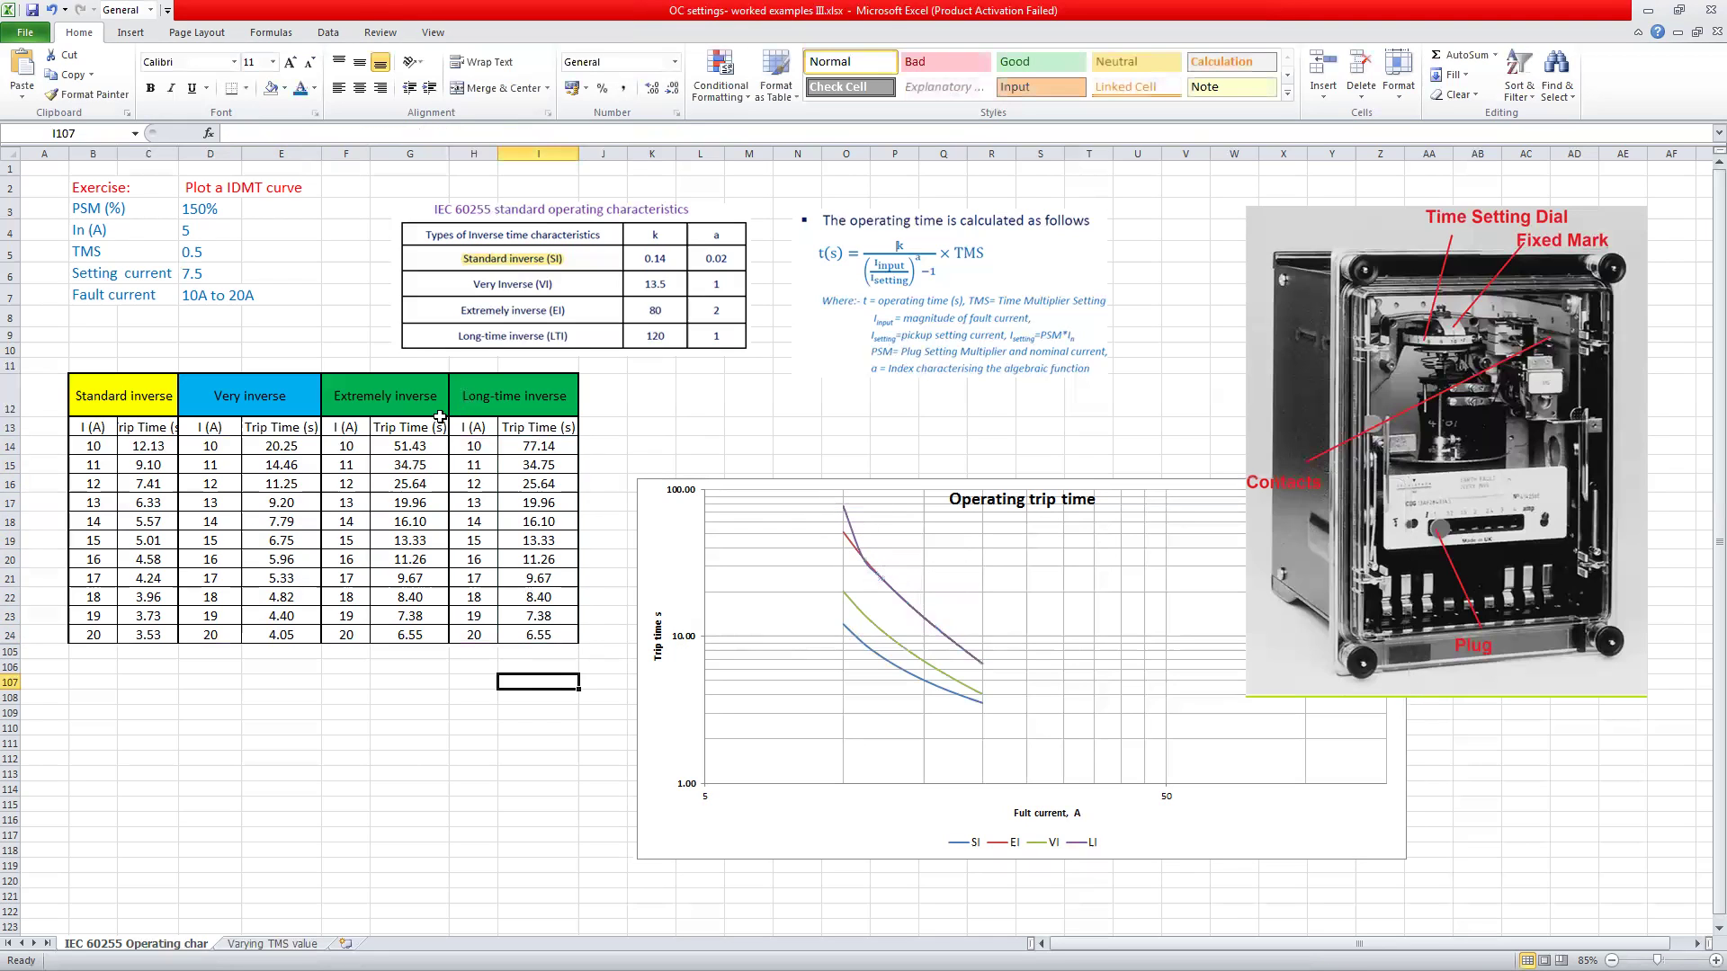
pyautogui.click(345, 446)
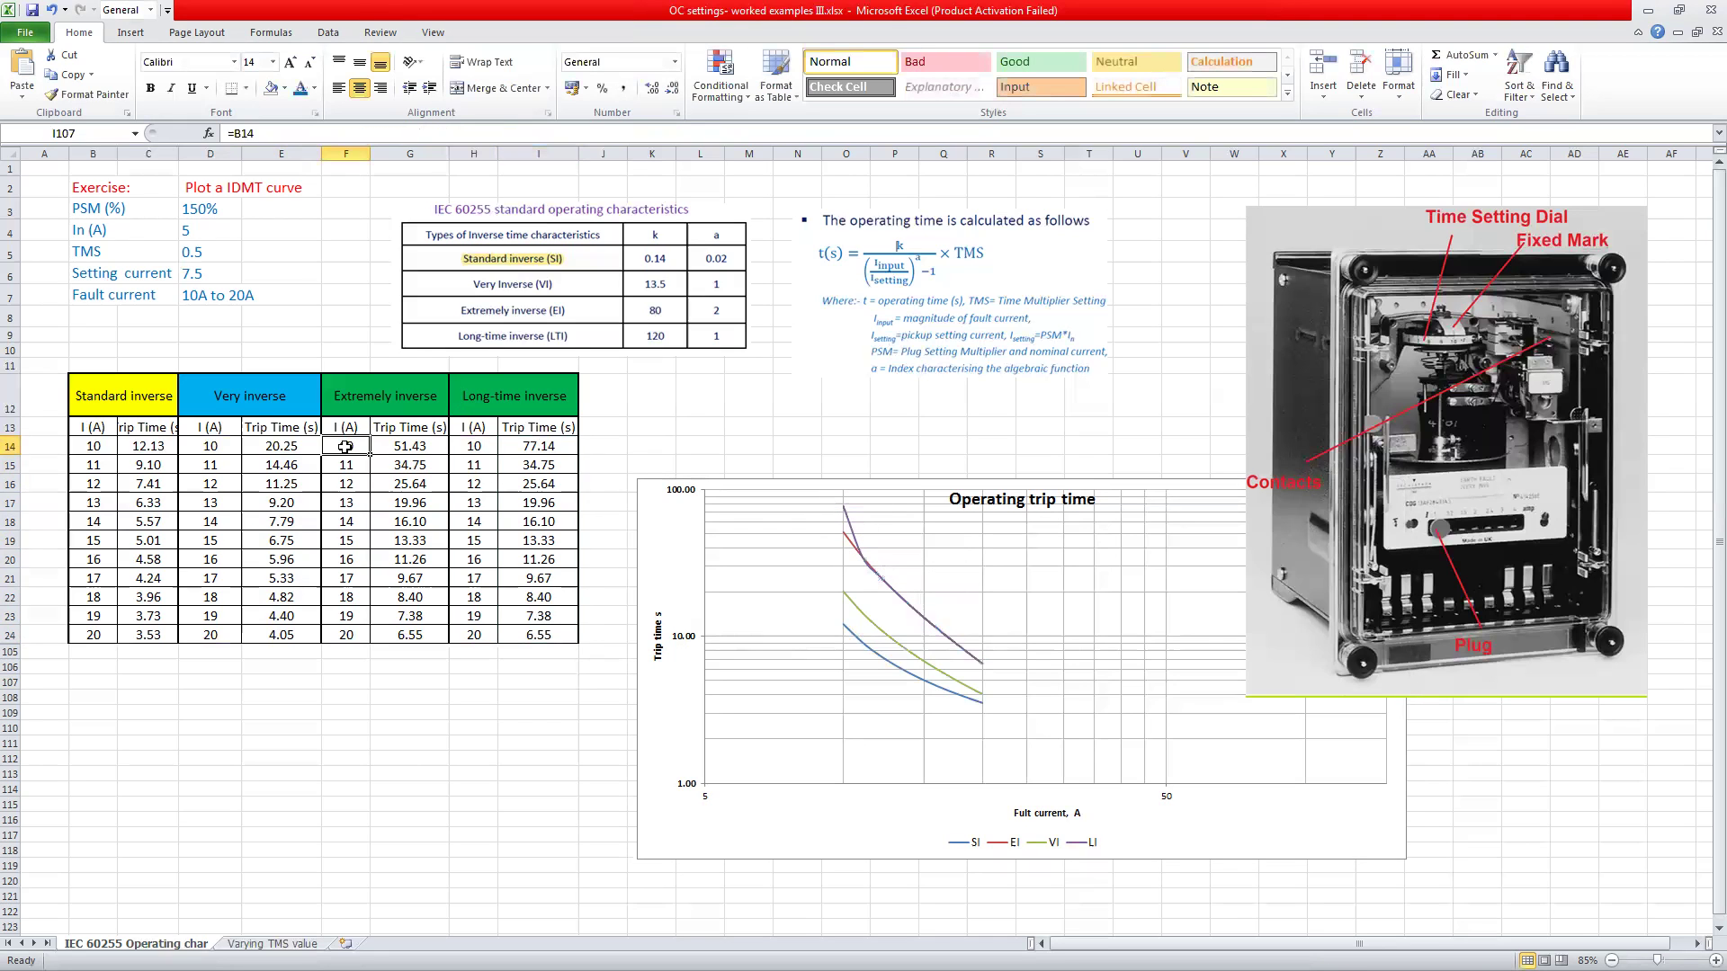
pyautogui.click(421, 447)
pyautogui.click(546, 449)
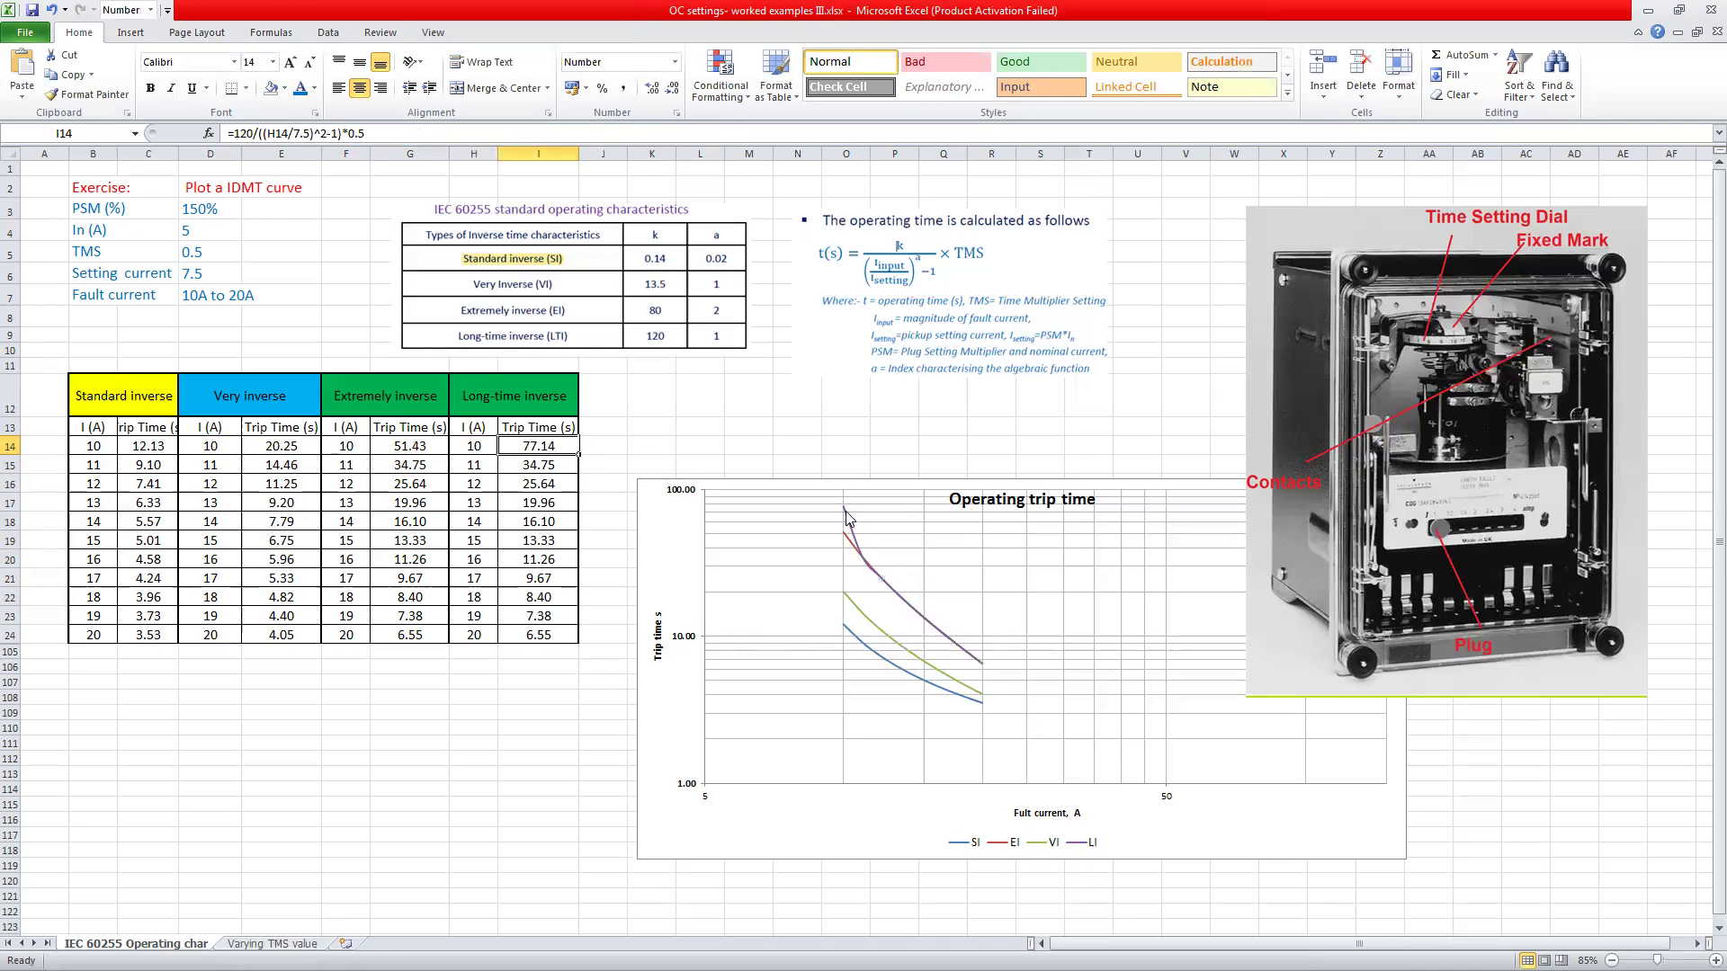
pyautogui.moveTo(845, 514)
pyautogui.click(376, 445)
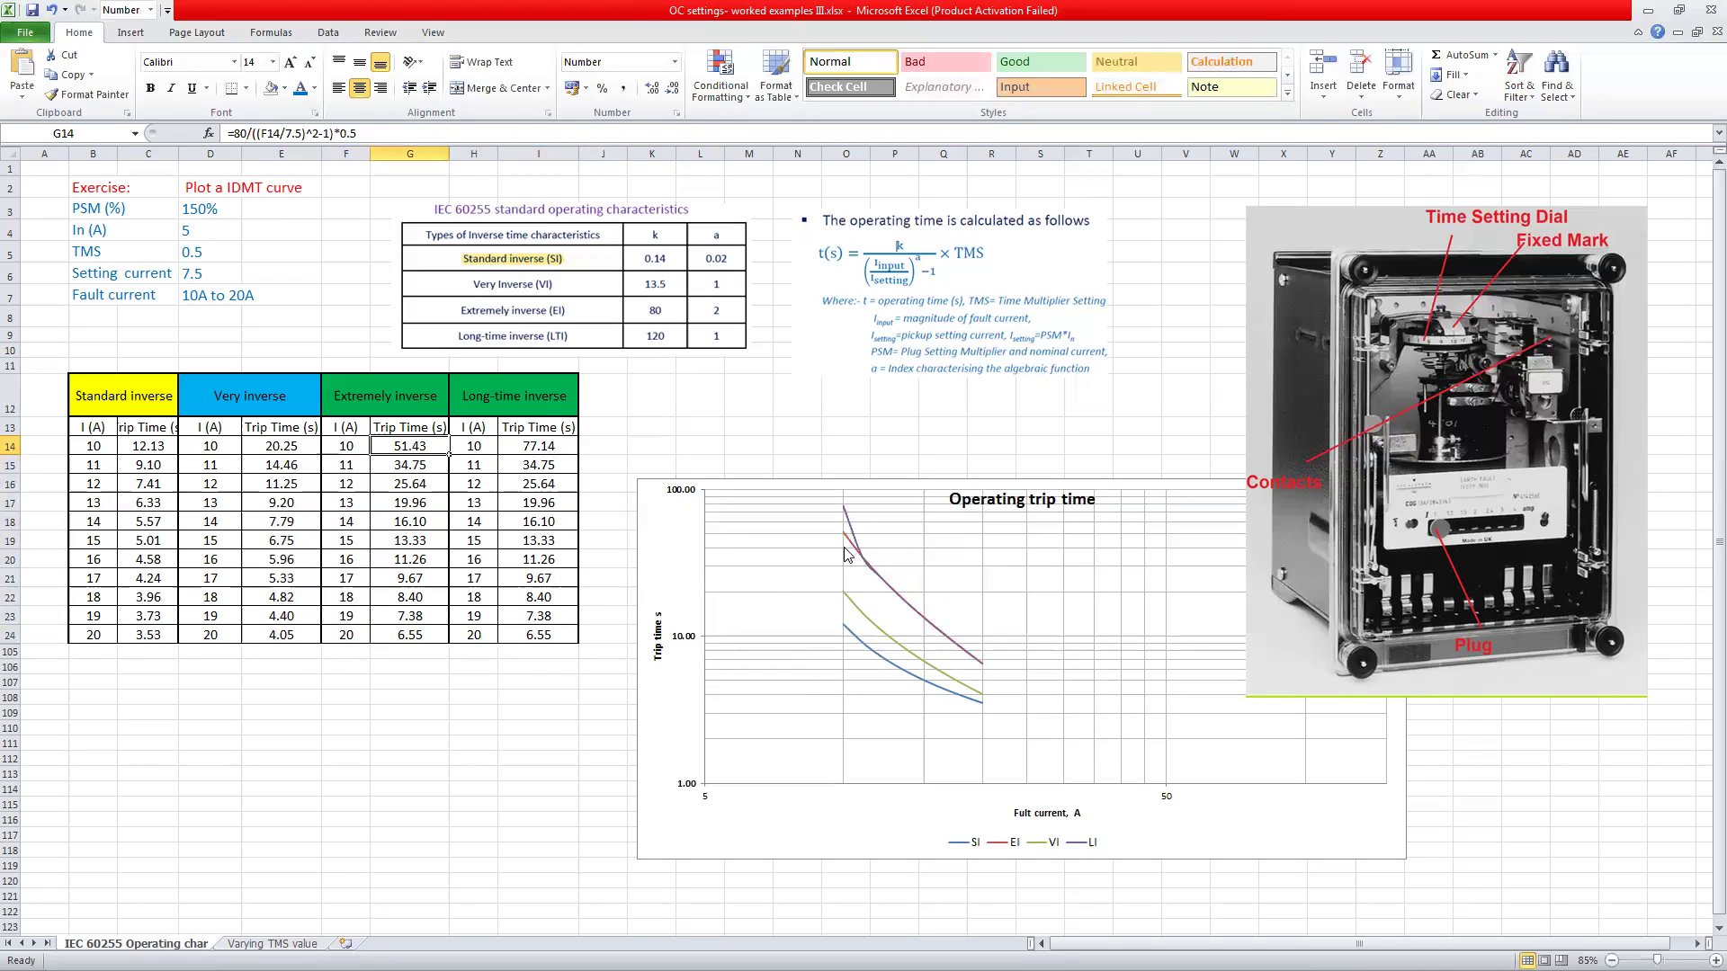
pyautogui.moveTo(846, 541)
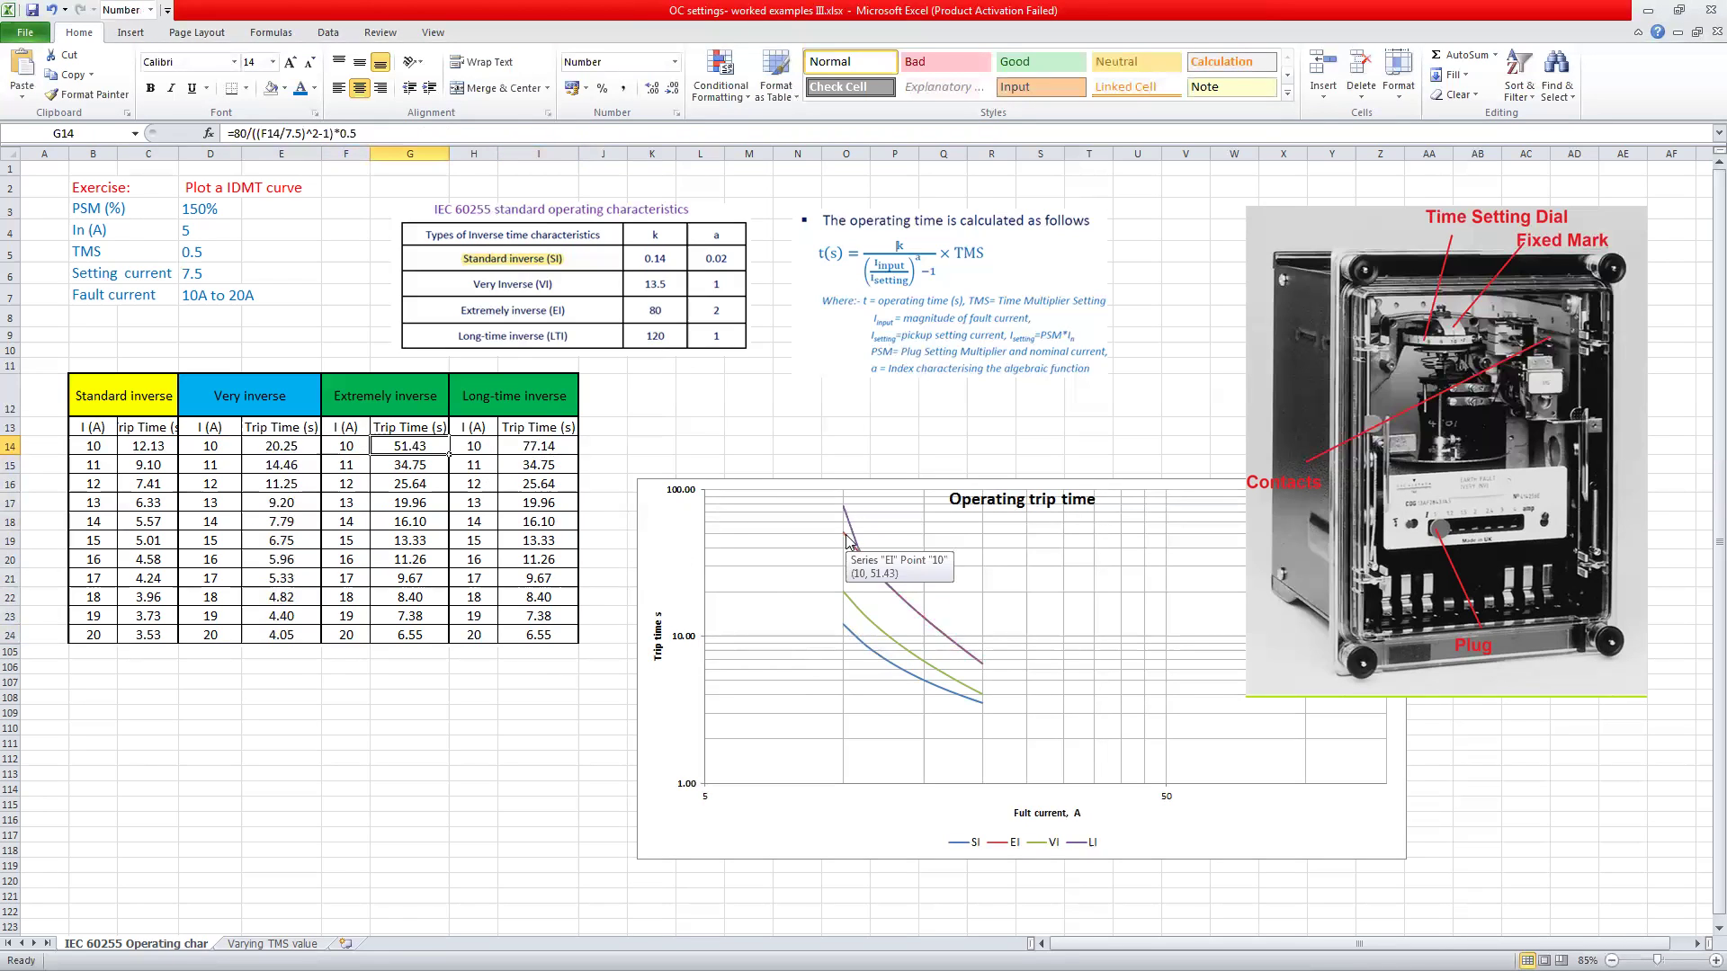
pyautogui.click(508, 760)
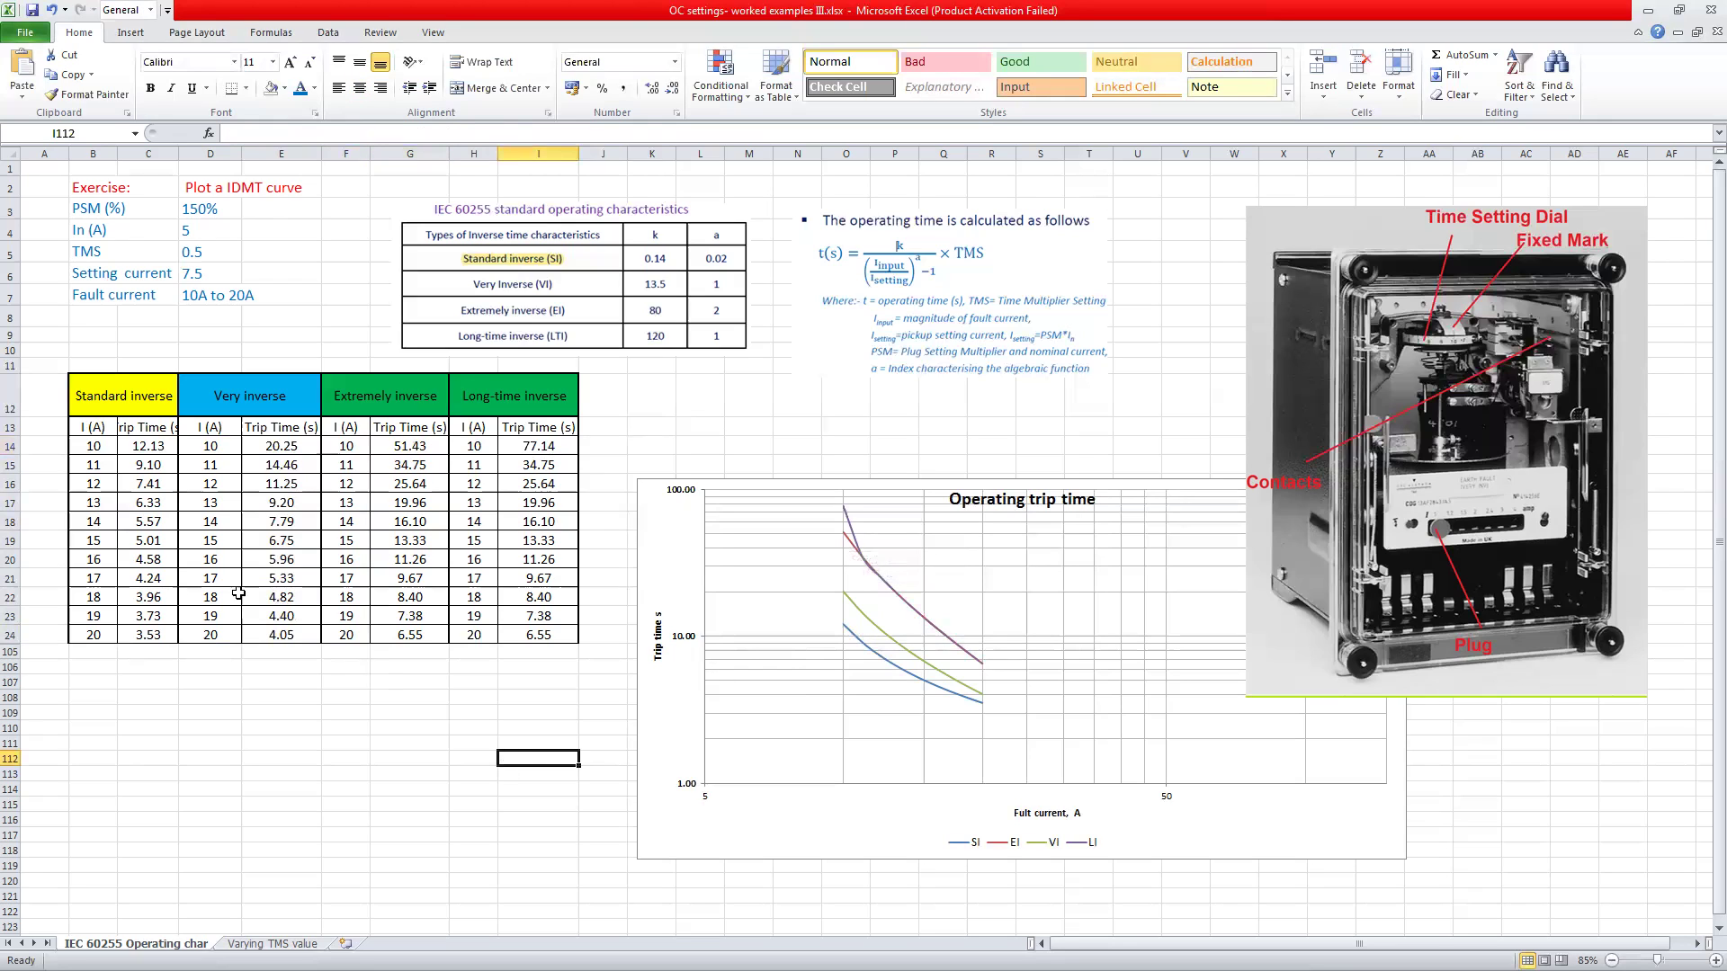
# - Change the fault current range text in D7 to '10A to 100A'
pyautogui.click(209, 293)
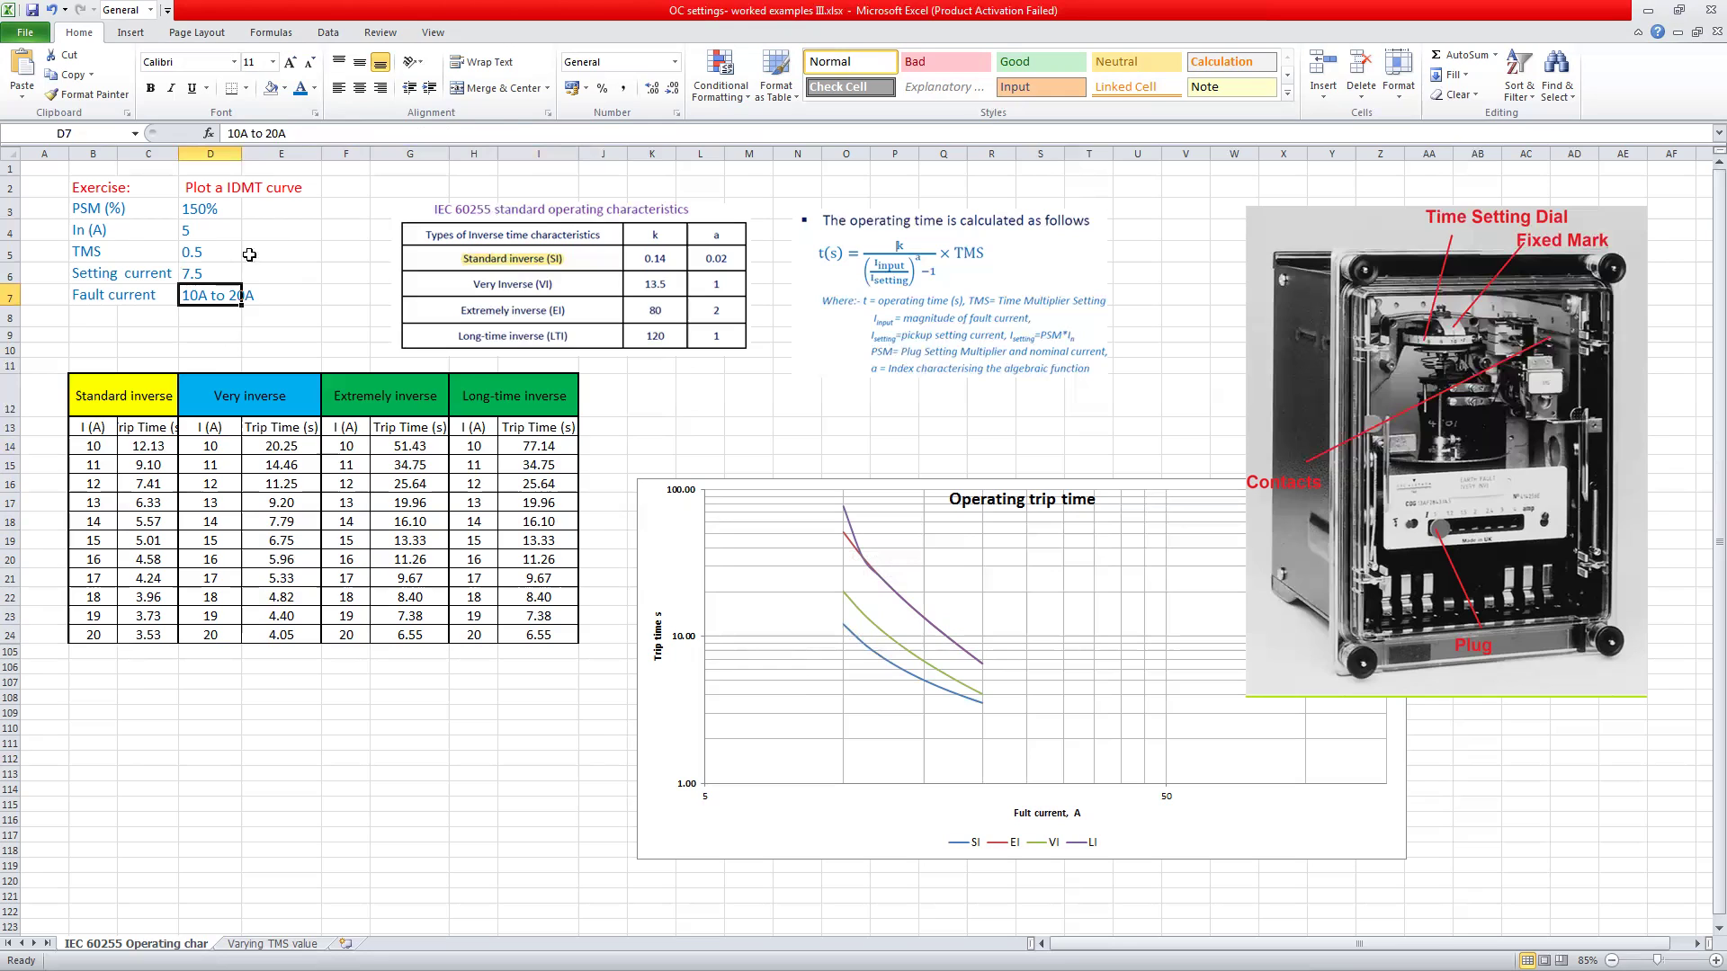
pyautogui.click(271, 134)
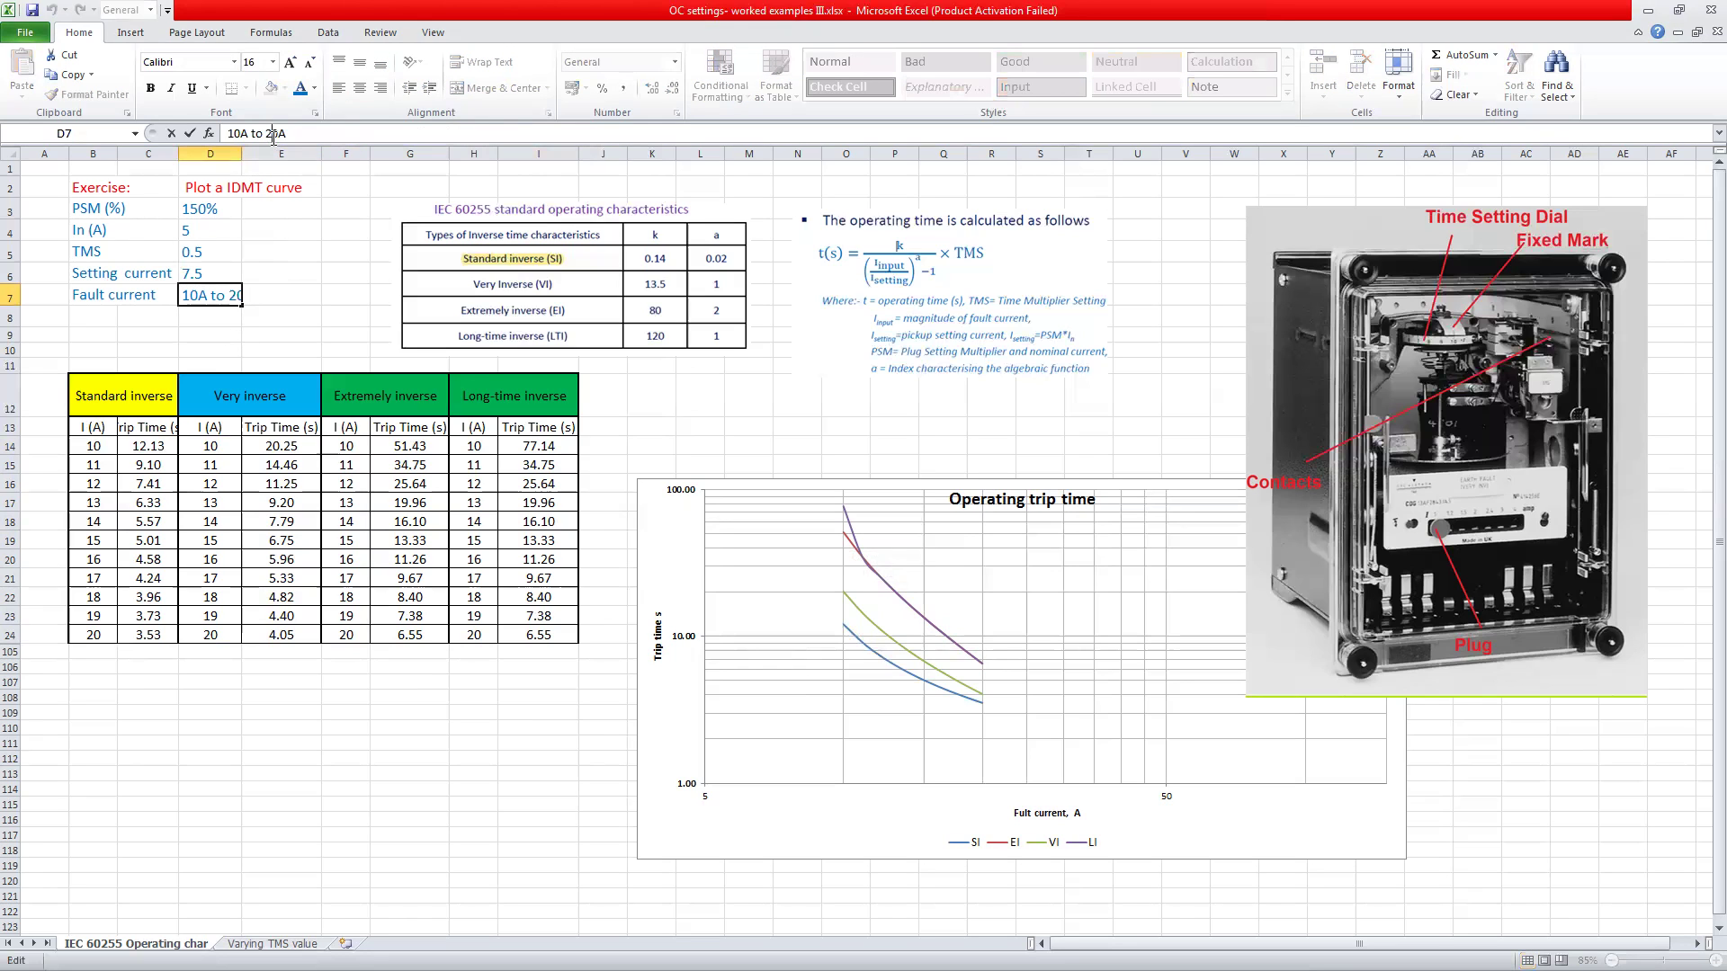
pyautogui.press('BackSpace')
pyautogui.write('10')
pyautogui.press('Return')
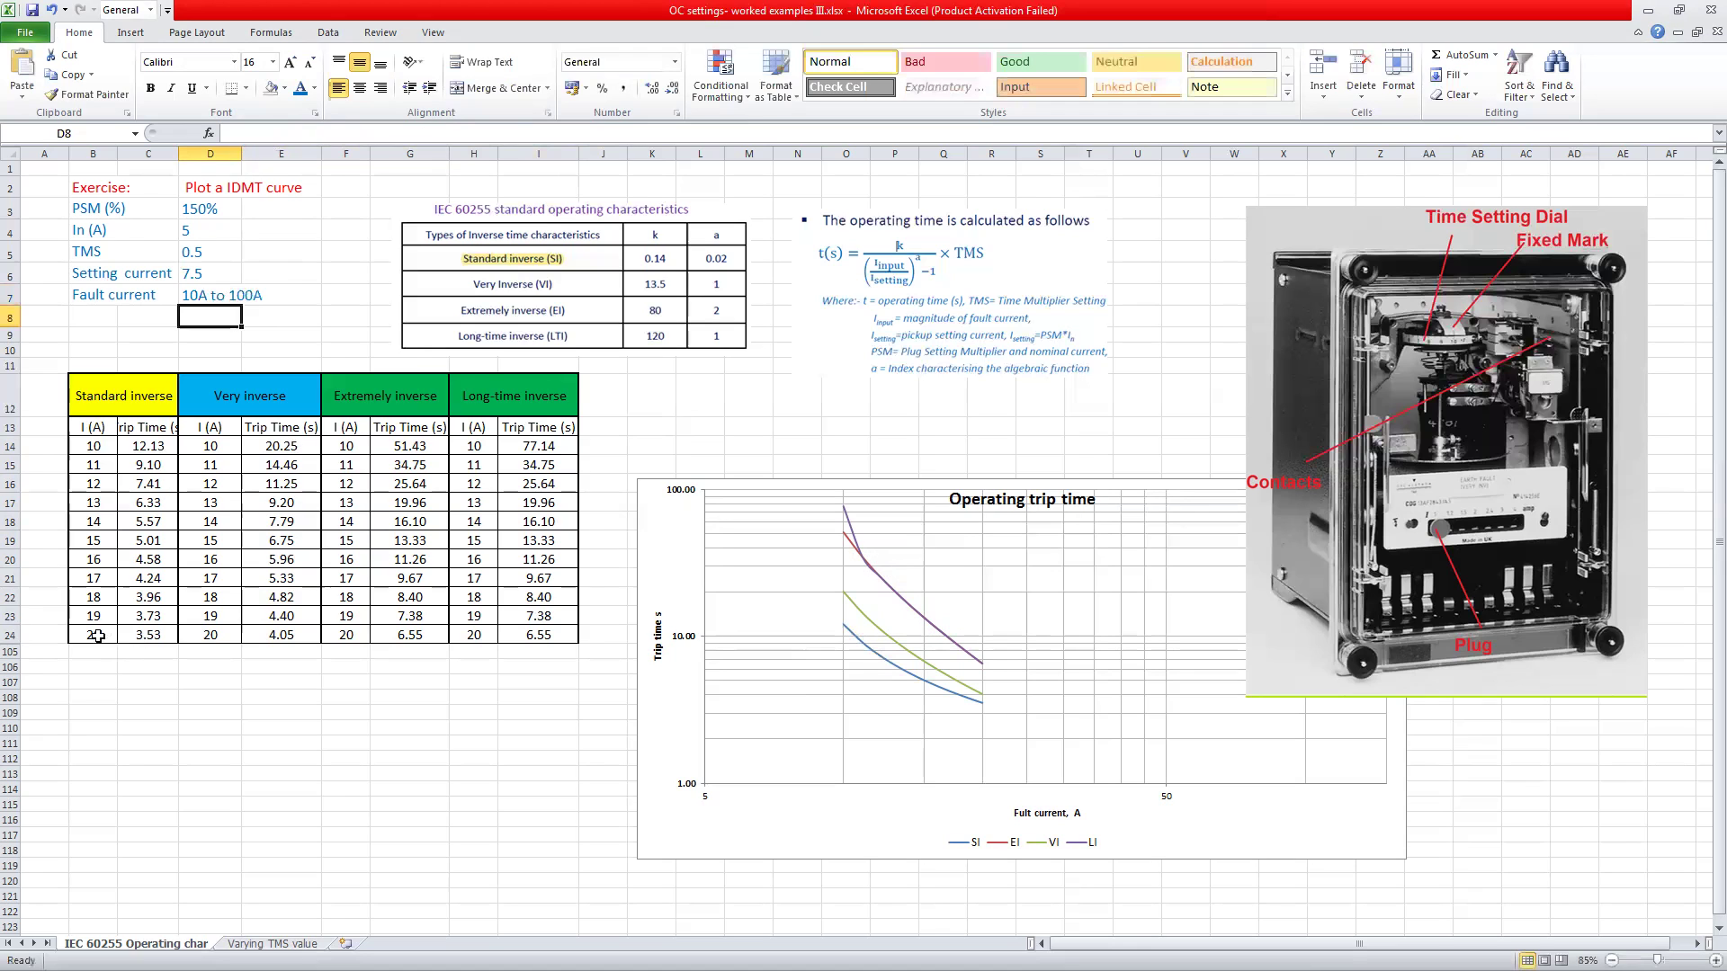
# - Unhide rows 25–104 and scroll down to the table's 100 A end
pyautogui.moveTo(10, 635); pyautogui.dragTo(9, 656)
pyautogui.rightClick(9, 657)
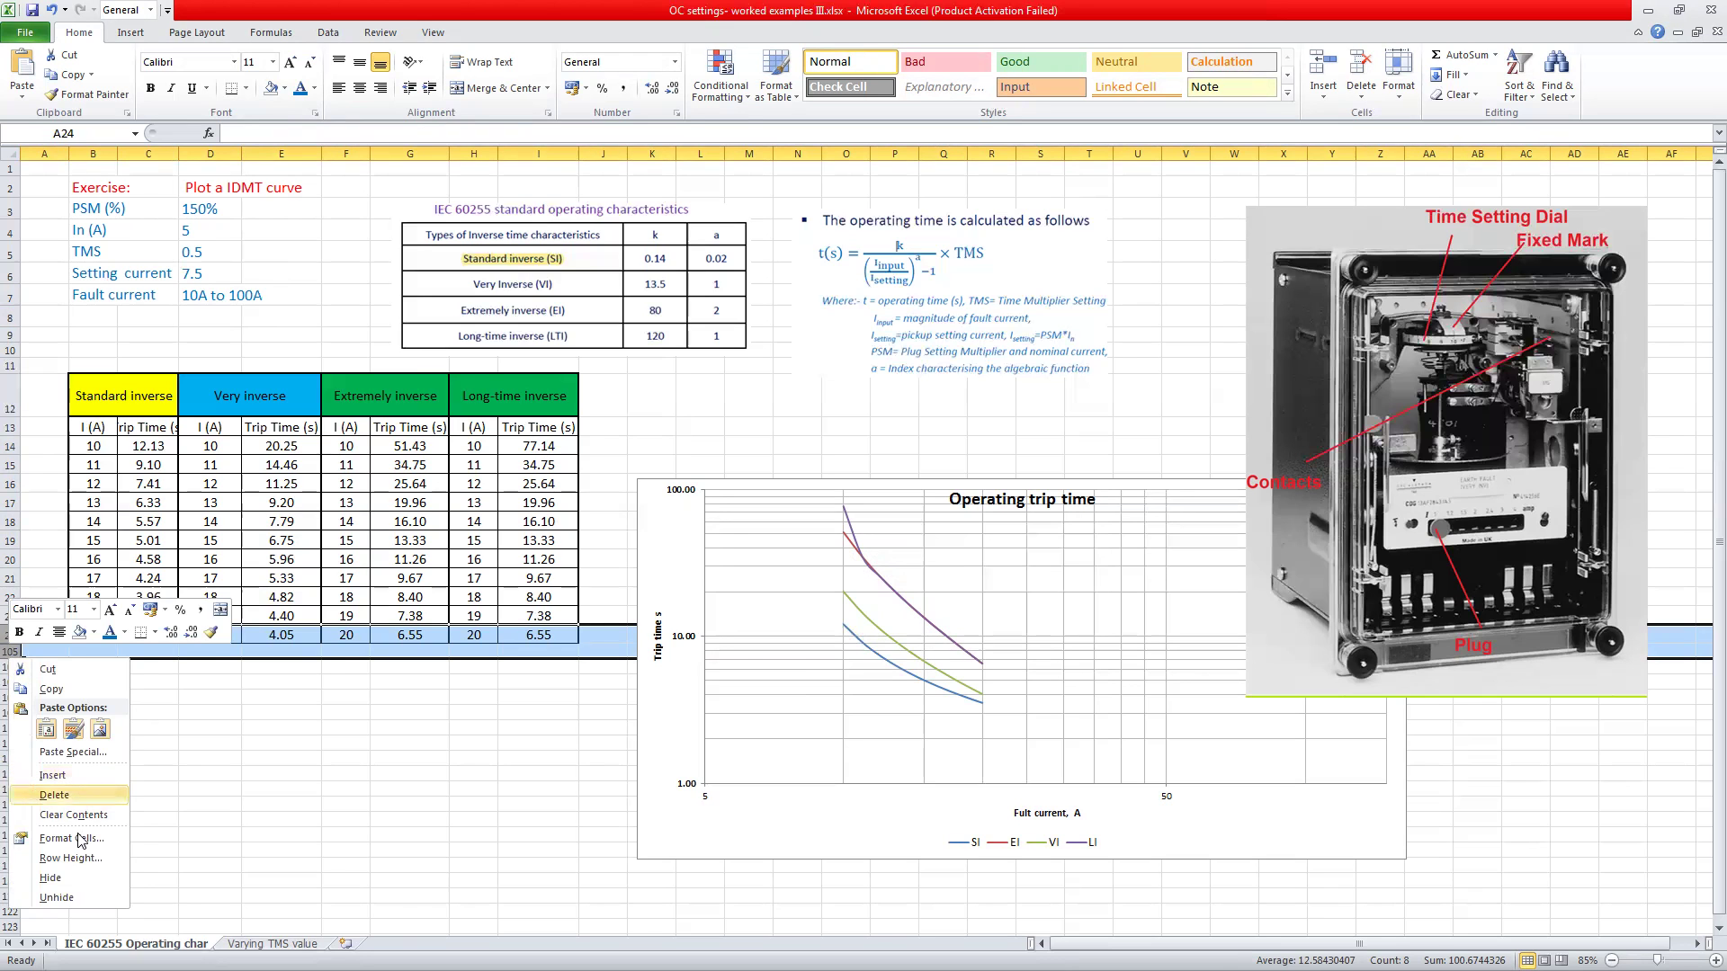
pyautogui.click(66, 895)
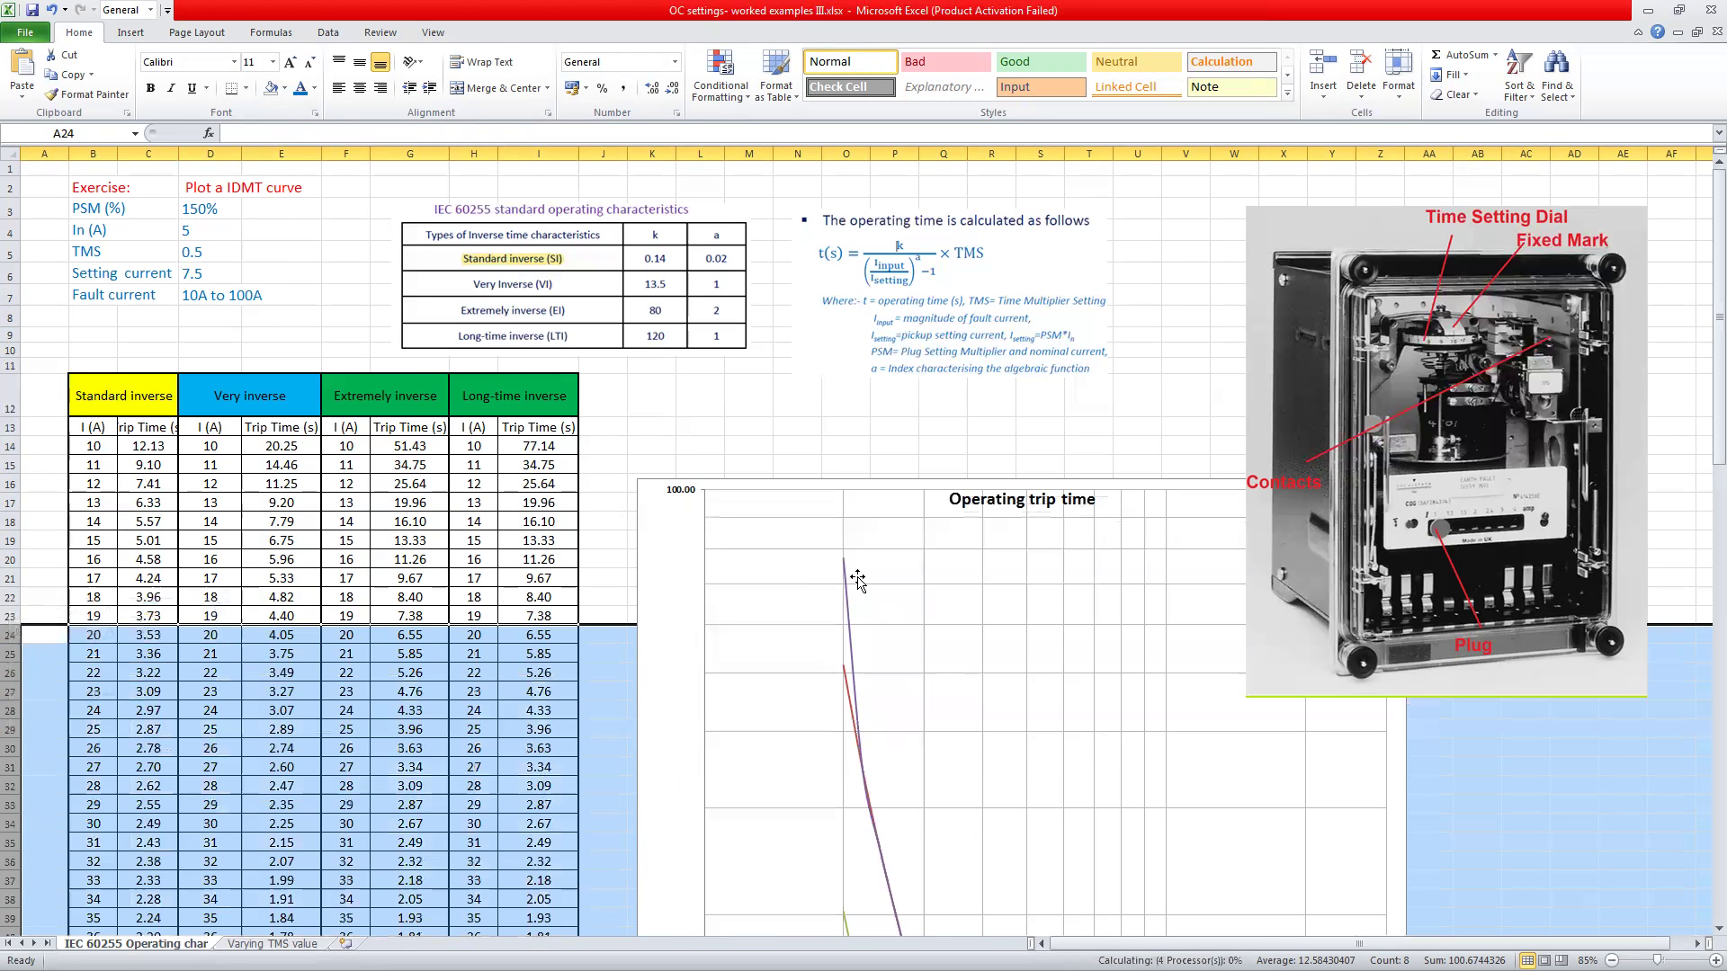
pyautogui.click(855, 570)
pyautogui.click(1553, 844)
pyautogui.press('Down')
pyautogui.press('Down')
pyautogui.press('Down')
pyautogui.press('Down')
pyautogui.press('Down')
pyautogui.press('Down')
pyautogui.press('Down')
pyautogui.press('Down')
pyautogui.press('Down')
pyautogui.press('Down')
pyautogui.press('Down')
pyautogui.press('Down')
pyautogui.press('Down')
pyautogui.press('Down')
pyautogui.press('Down')
pyautogui.press('Down')
pyautogui.press('Down')
pyautogui.press('Down')
pyautogui.press('Down')
pyautogui.press('Down')
pyautogui.press('Down')
pyautogui.press('Down')
pyautogui.press('Down')
pyautogui.press('Down')
pyautogui.press('Down')
pyautogui.press('Down')
pyautogui.press('Down')
pyautogui.press('Down')
pyautogui.press('Down')
pyautogui.press('Down')
pyautogui.press('Down')
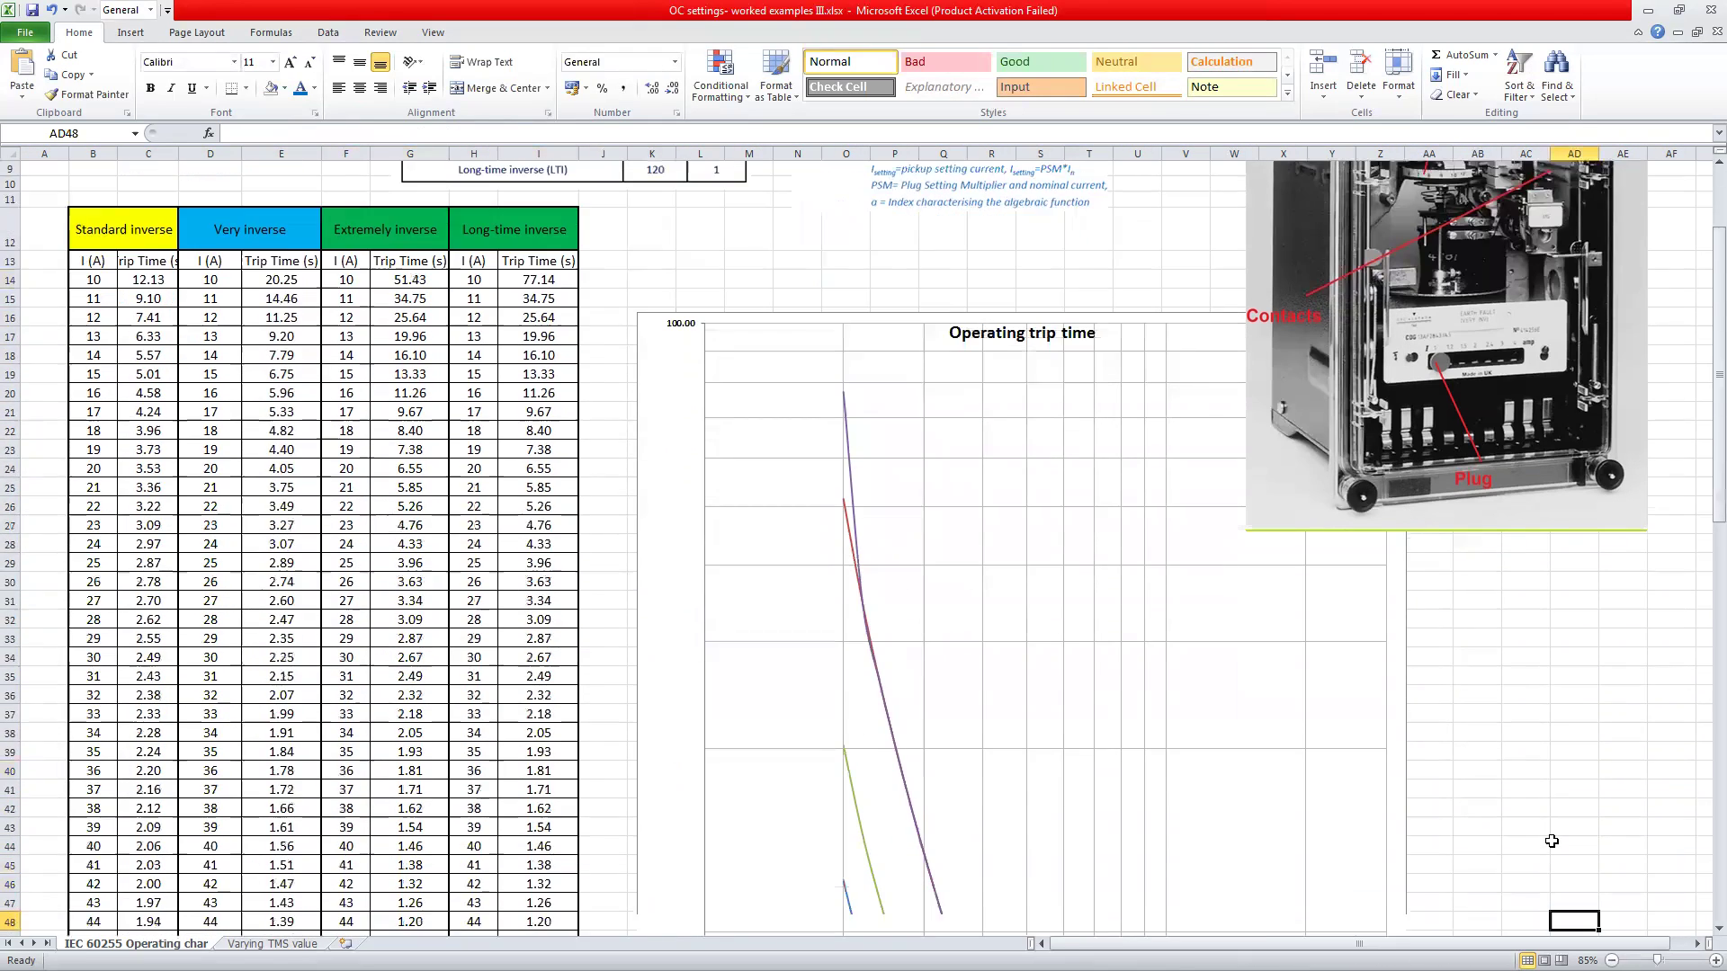
pyautogui.press('Down')
pyautogui.press('Down')
pyautogui.press('Down')
pyautogui.press('Down')
pyautogui.press('Down')
pyautogui.press('Down')
pyautogui.press('Down')
pyautogui.press('Down')
pyautogui.press('Down')
pyautogui.press('Down')
pyautogui.press('Down')
pyautogui.press('Down')
pyautogui.press('Down')
pyautogui.press('Down')
pyautogui.press('Down')
pyautogui.press('Down')
pyautogui.press('Down')
pyautogui.press('Down')
pyautogui.press('Down')
pyautogui.press('Down')
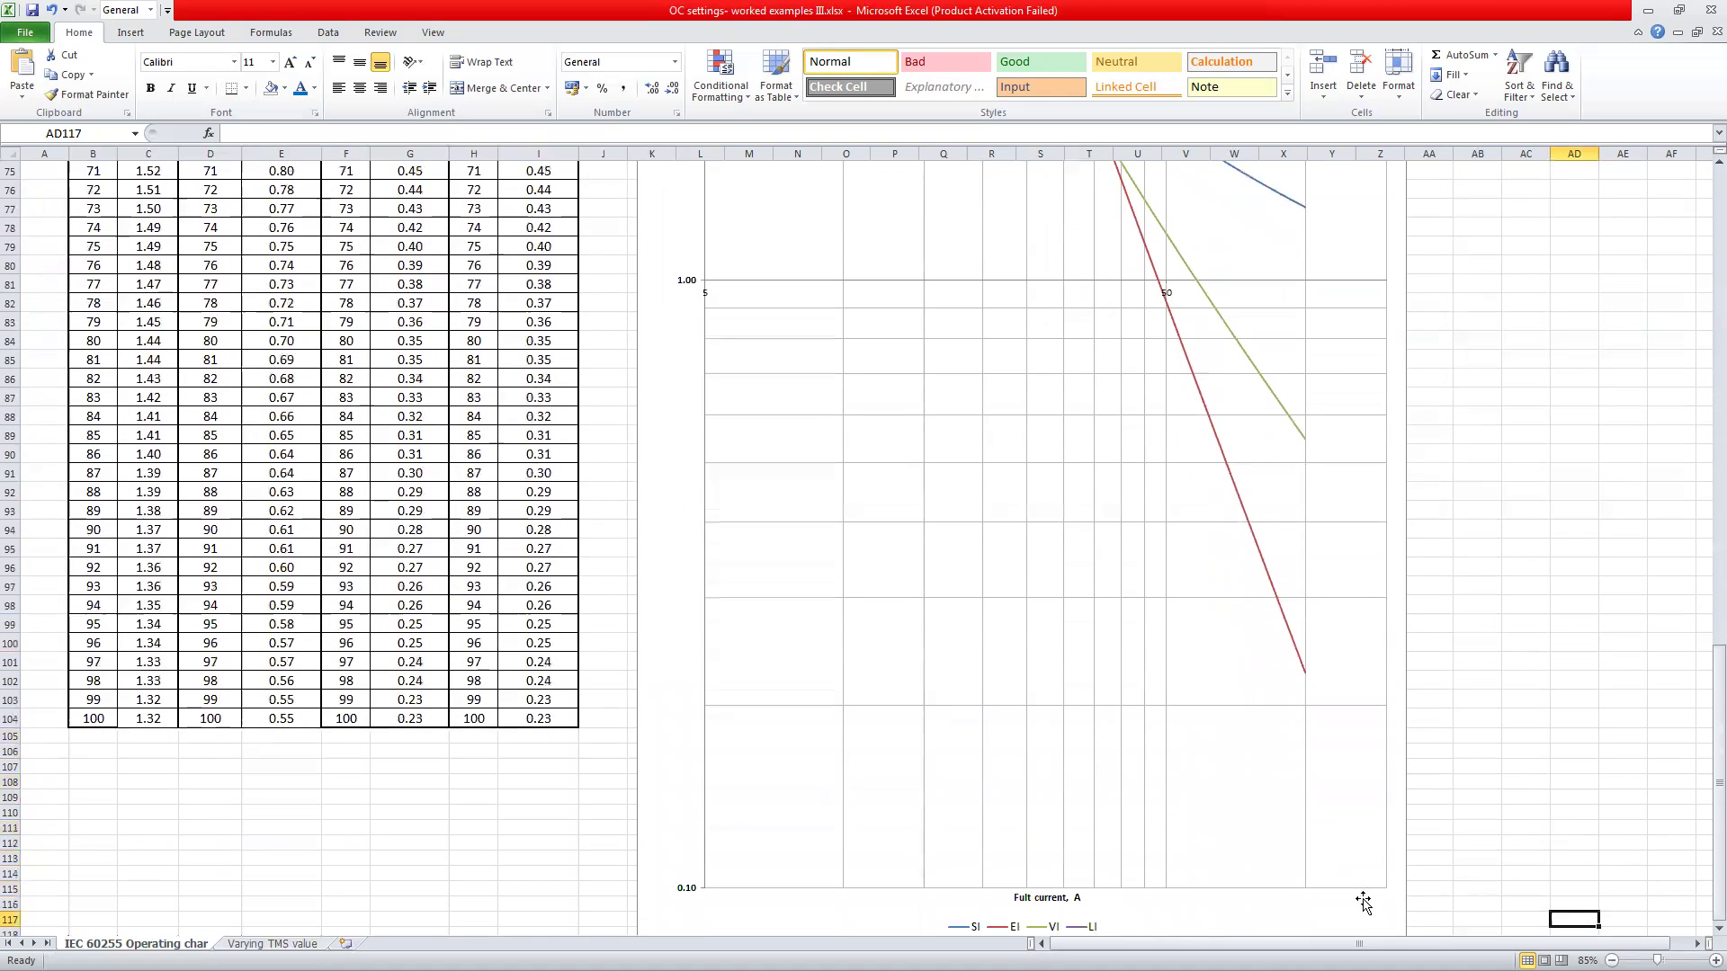
# - Zoom the sheet out to 60% to see the whole trip-time chart
pyautogui.click(1381, 909)
pyautogui.doubleClick(1423, 790)
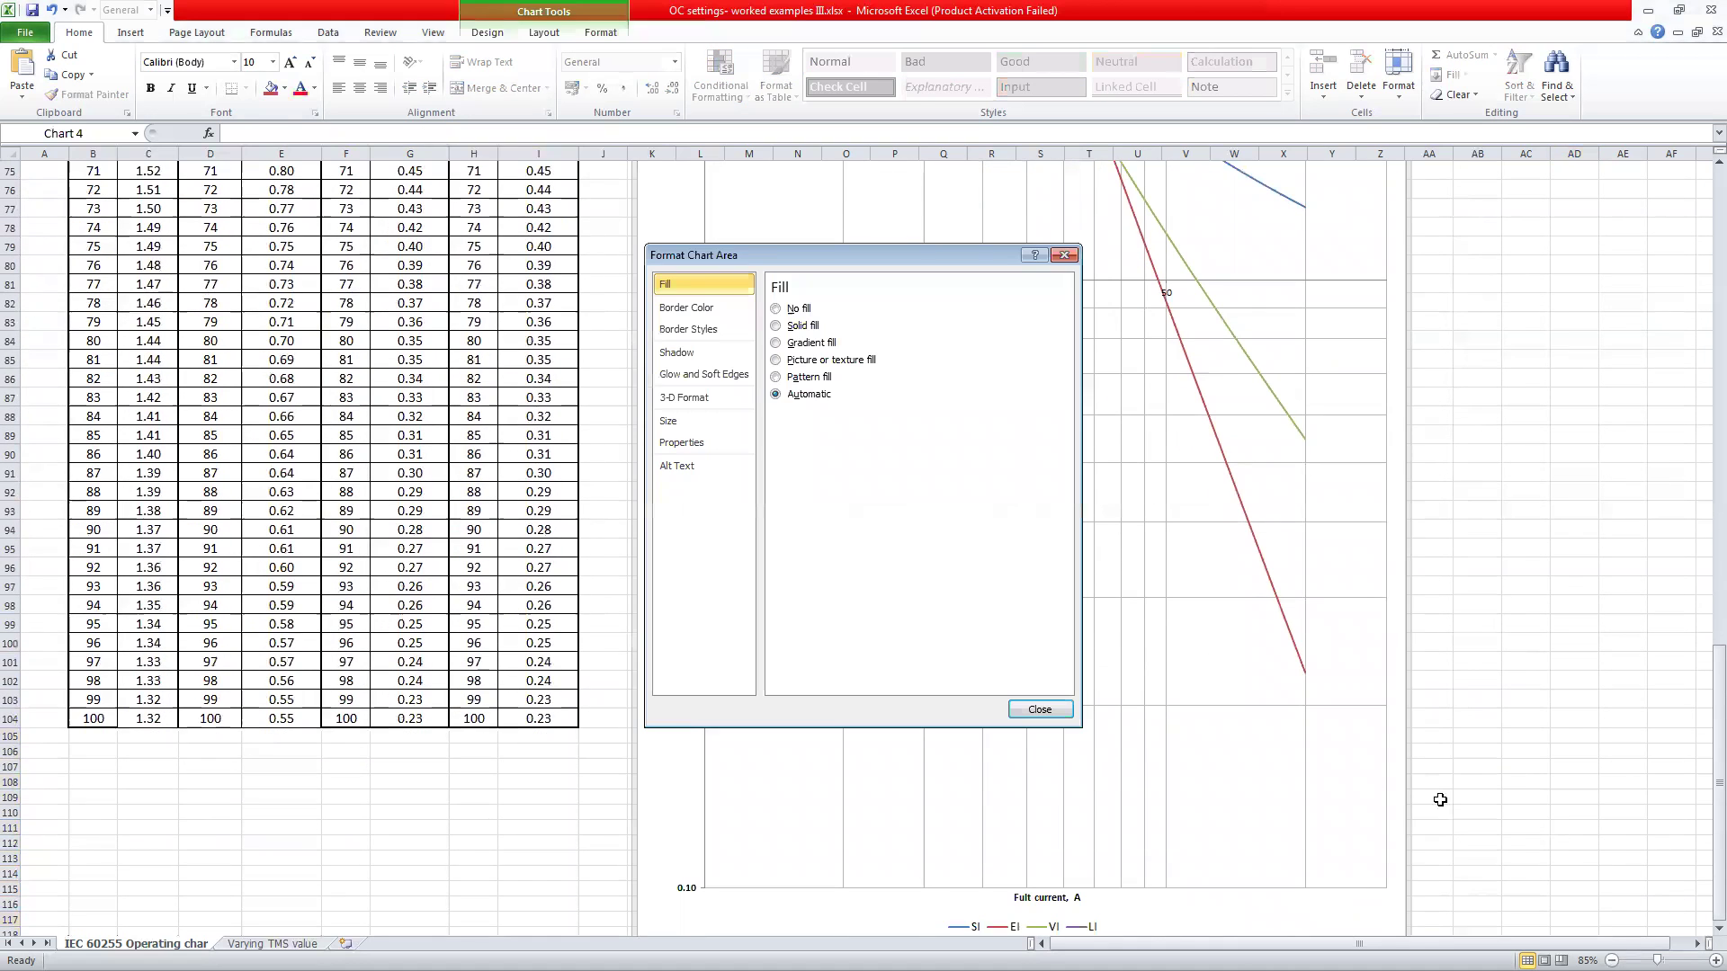
pyautogui.click(1037, 709)
pyautogui.click(1472, 736)
pyautogui.scroll(-14, 1472, 736)
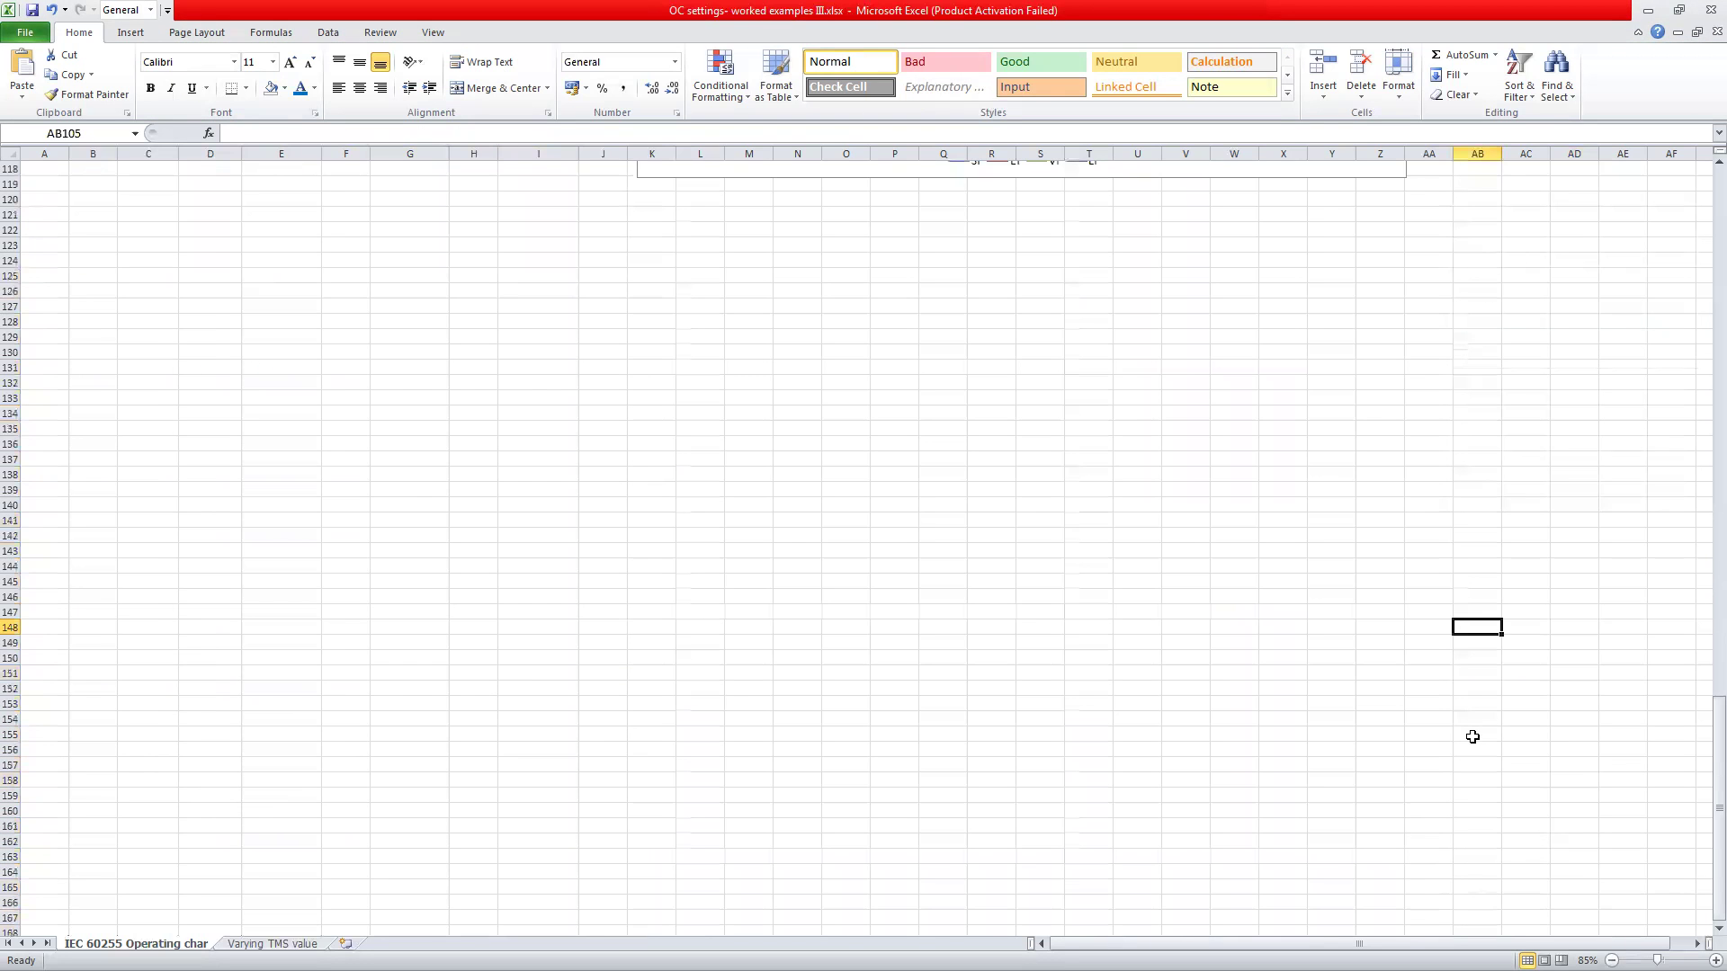
pyautogui.scroll(14, 1472, 736)
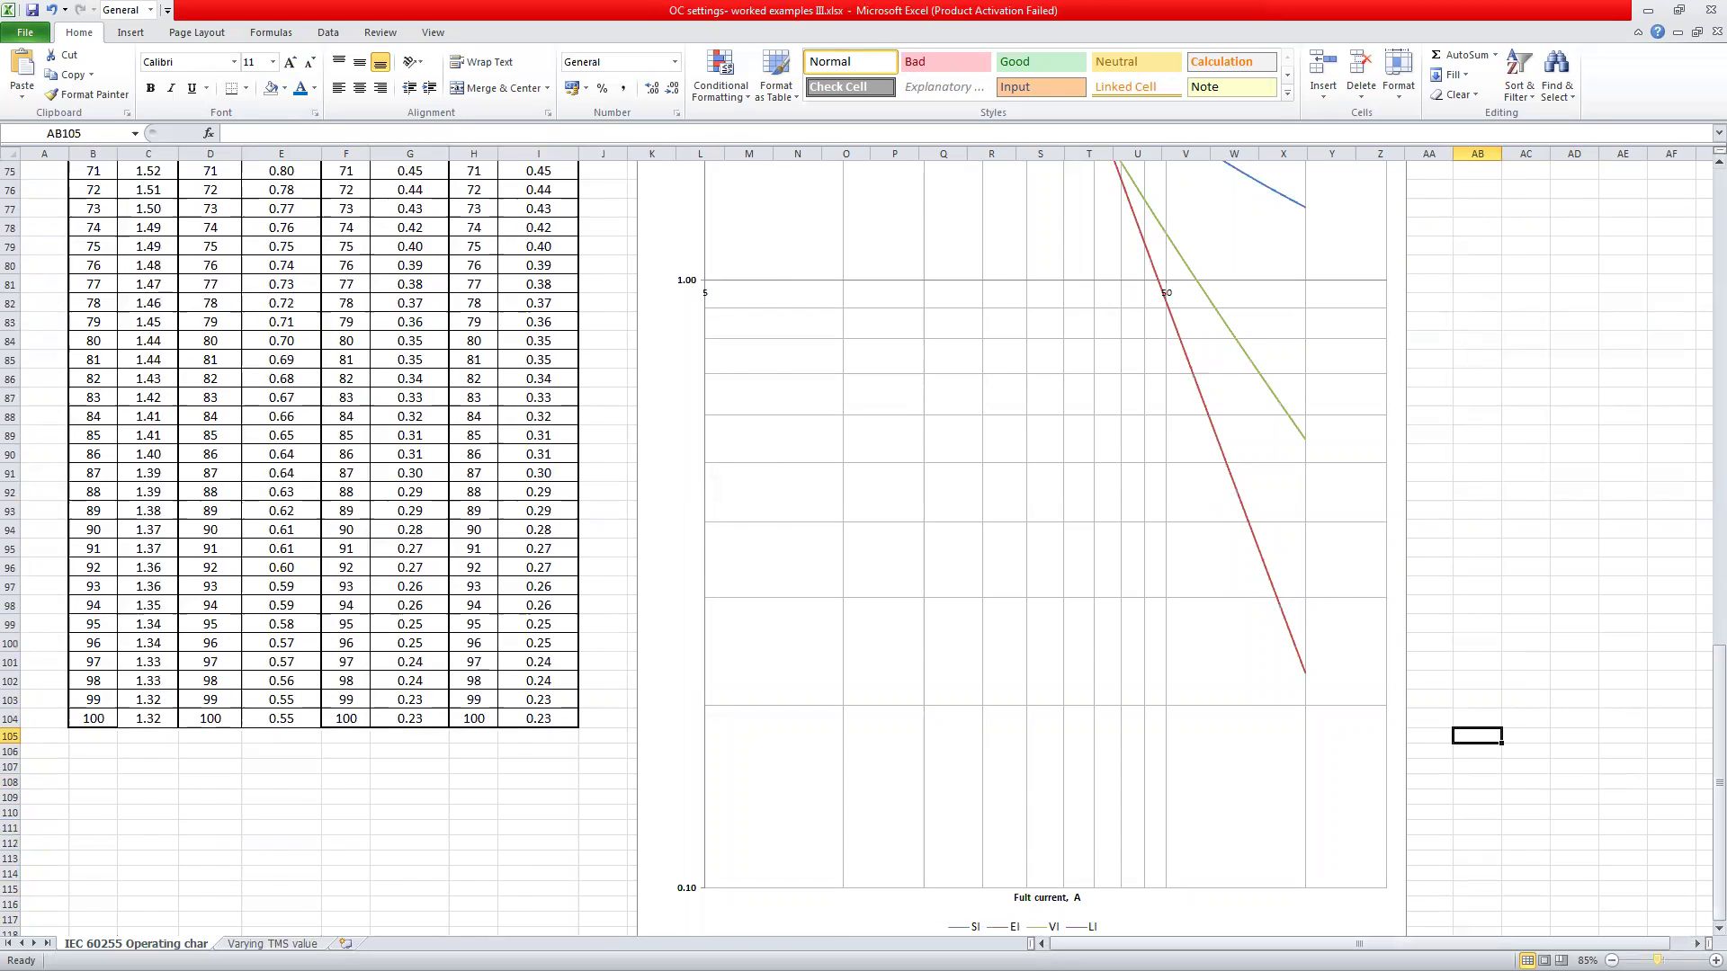
pyautogui.click(1611, 961)
pyautogui.click(1612, 961)
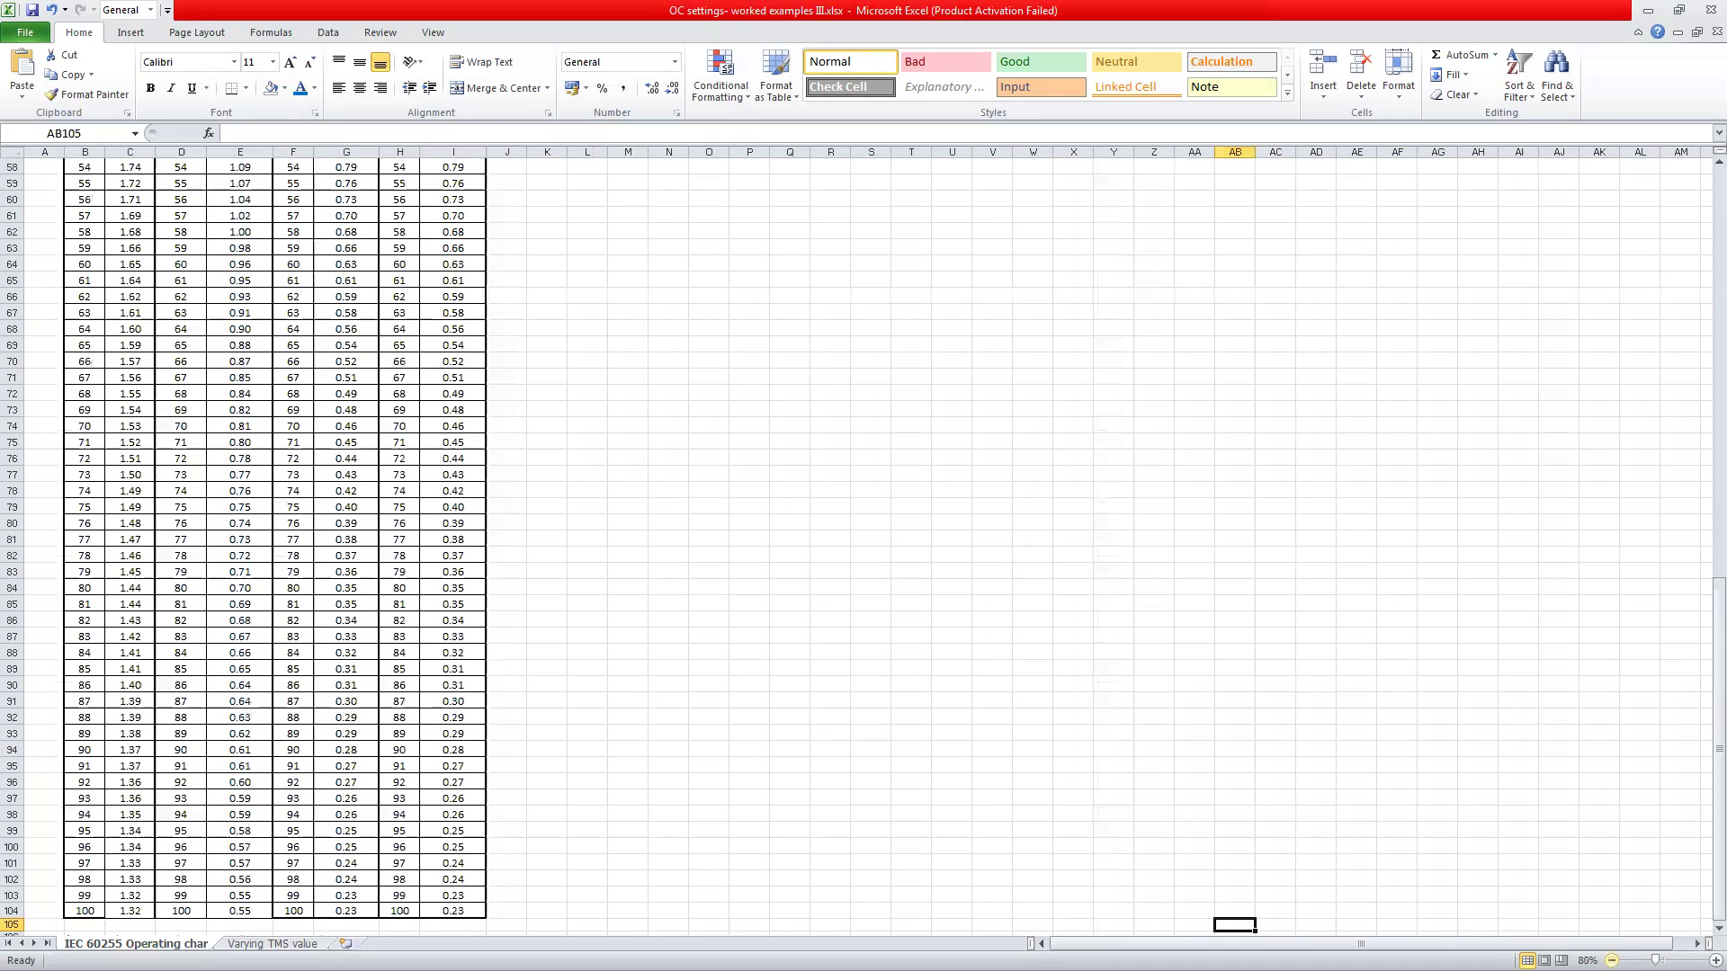
pyautogui.scroll(-2, 886, 827)
# - Resize the Operating trip time chart to sit beside the table, clear of the formula text
pyautogui.click(978, 760)
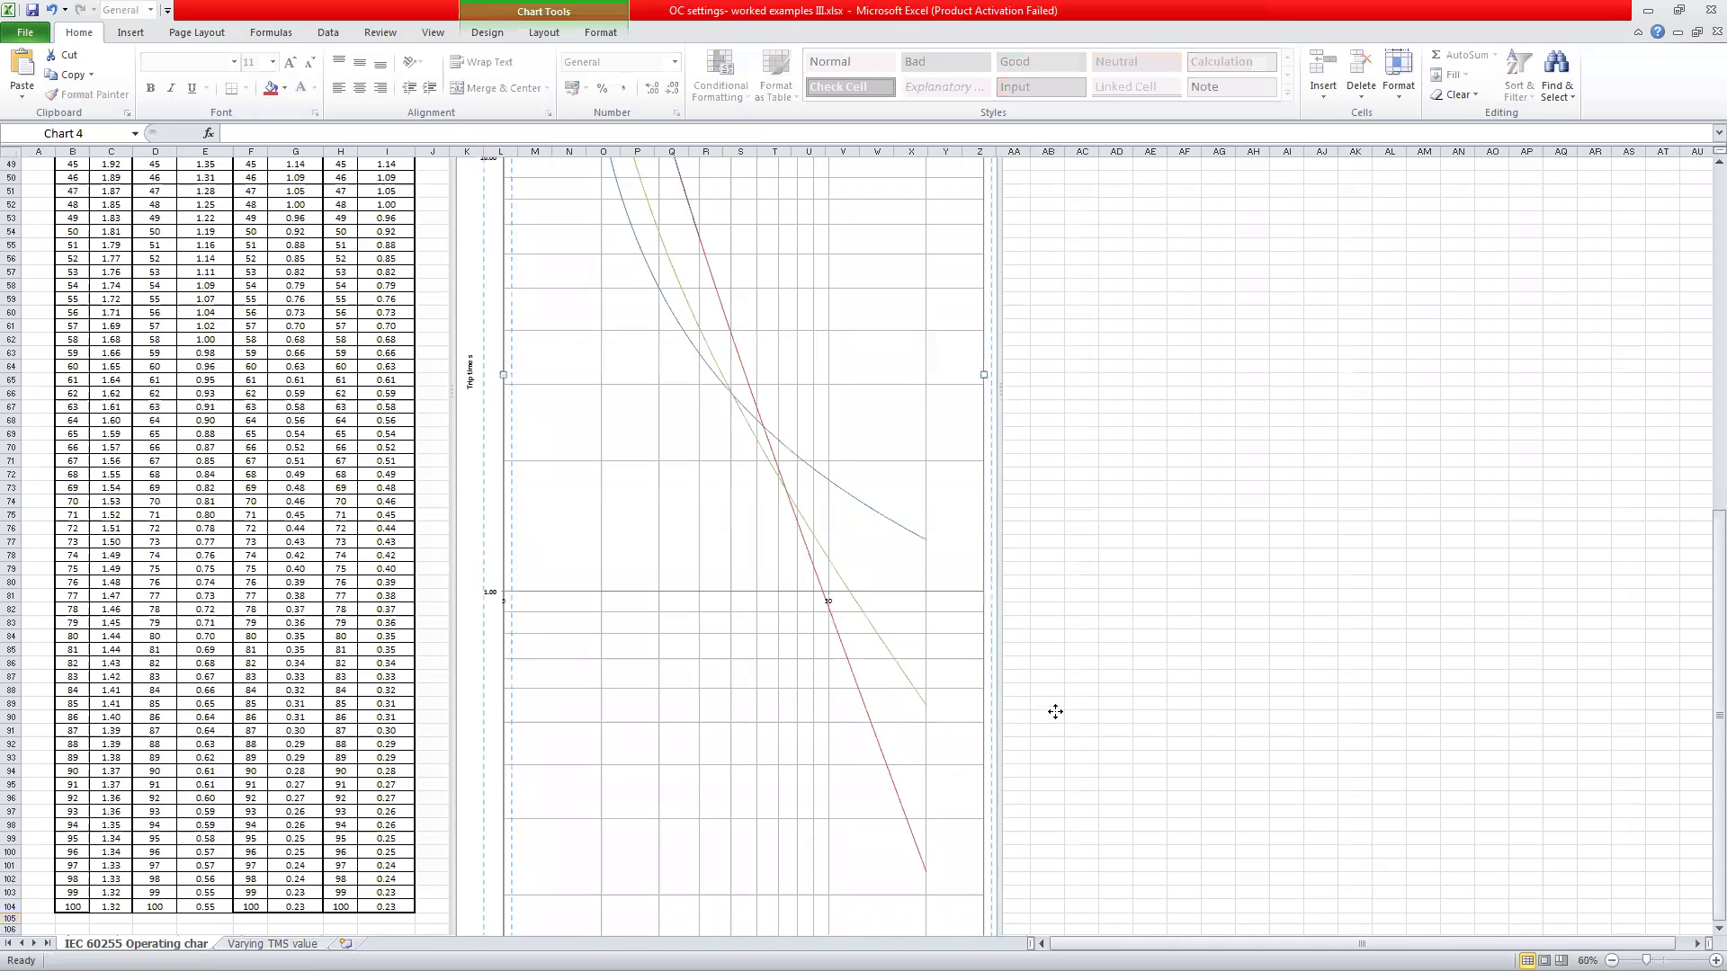
pyautogui.moveTo(1000, 712); pyautogui.dragTo(1034, 535)
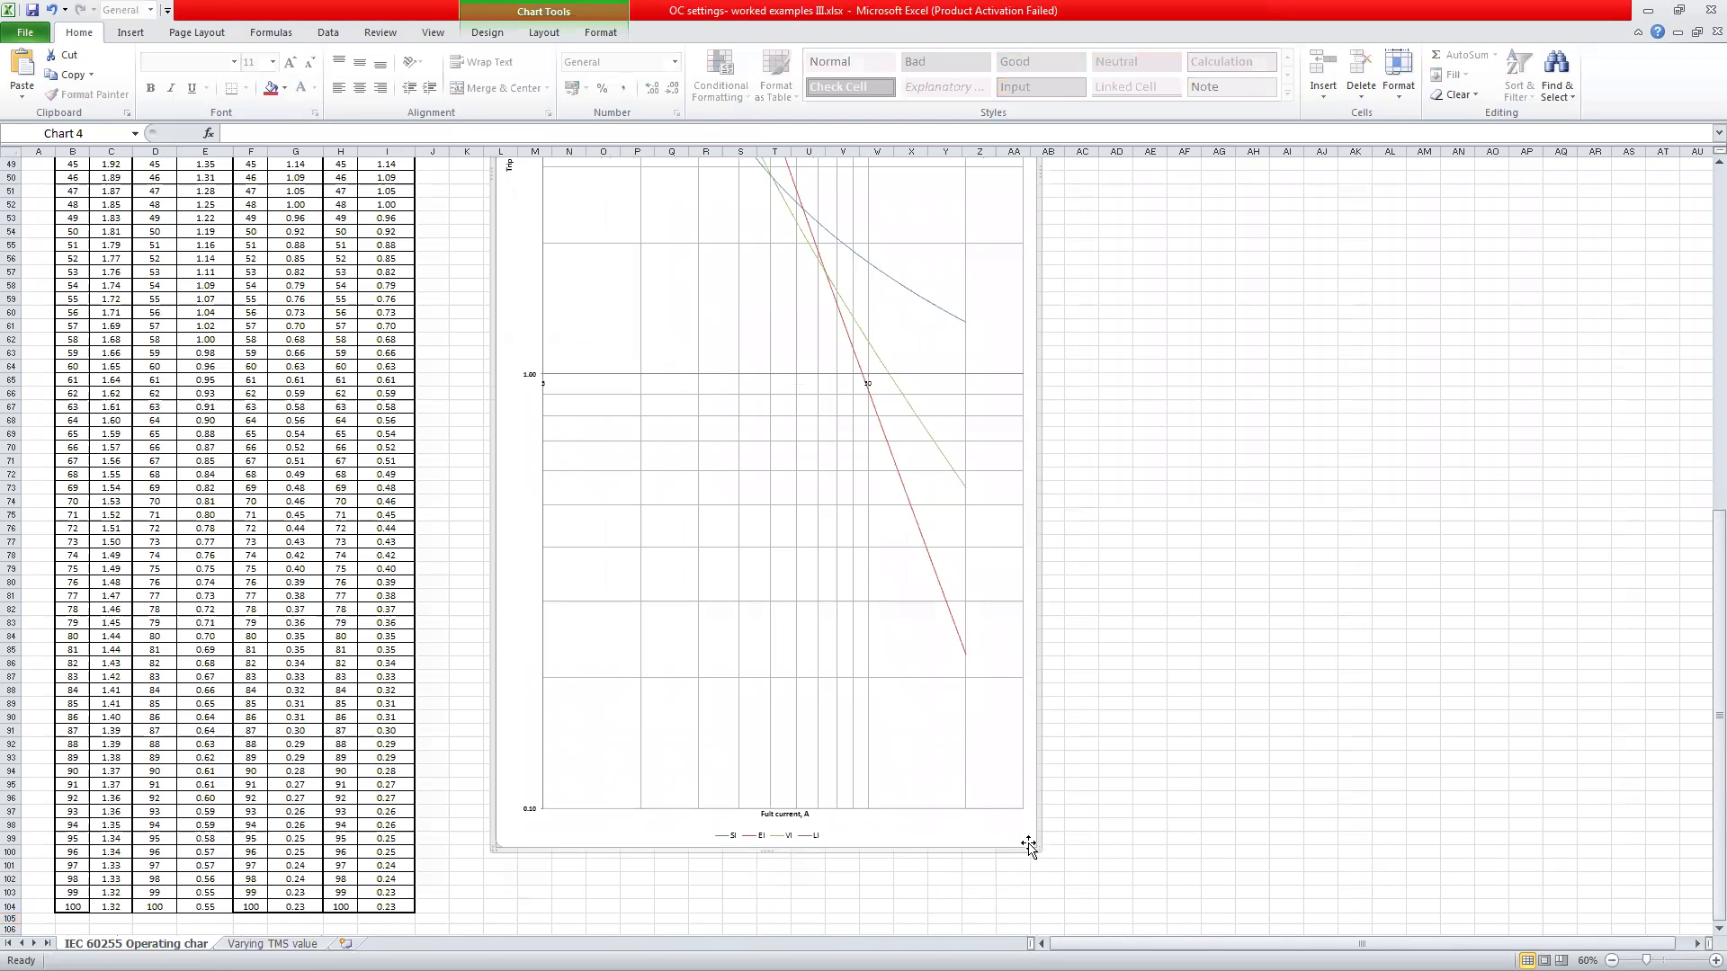
pyautogui.moveTo(1034, 847); pyautogui.dragTo(1184, 218)
pyautogui.moveTo(1700, 744); pyautogui.dragTo(1666, 349)
pyautogui.moveTo(1185, 167); pyautogui.dragTo(796, 346)
pyautogui.moveTo(850, 787); pyautogui.dragTo(894, 786)
pyautogui.click(942, 763)
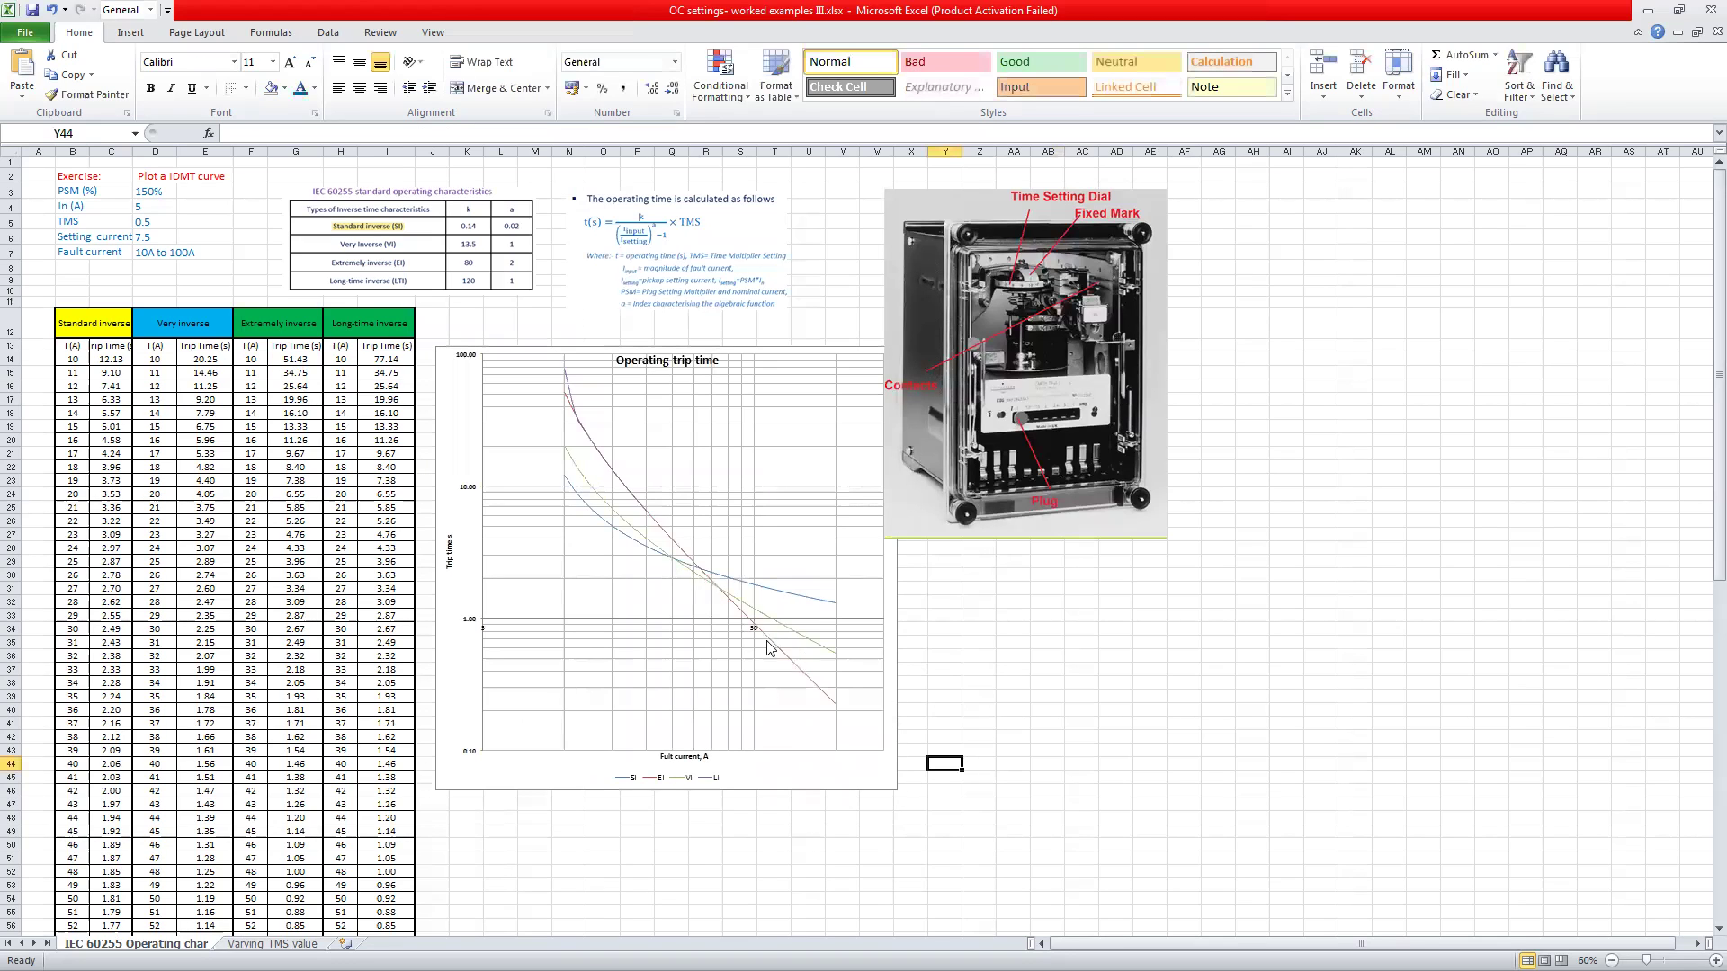
pyautogui.click(151, 252)
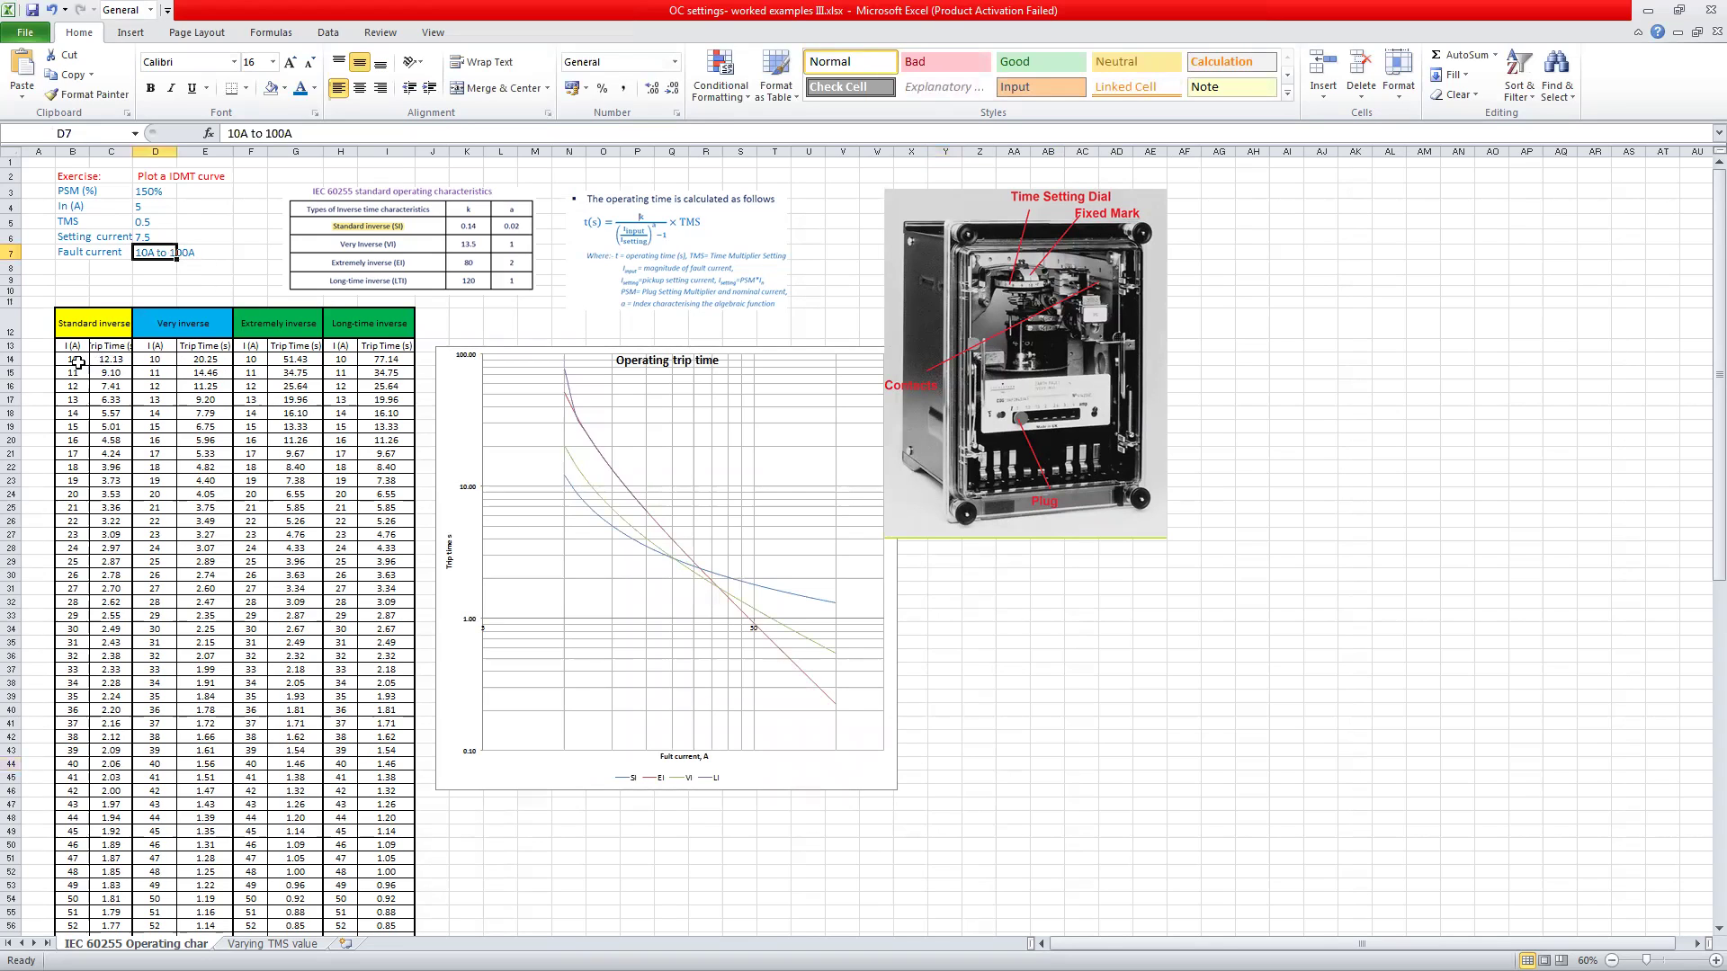
pyautogui.moveTo(72, 359); pyautogui.dragTo(64, 848)
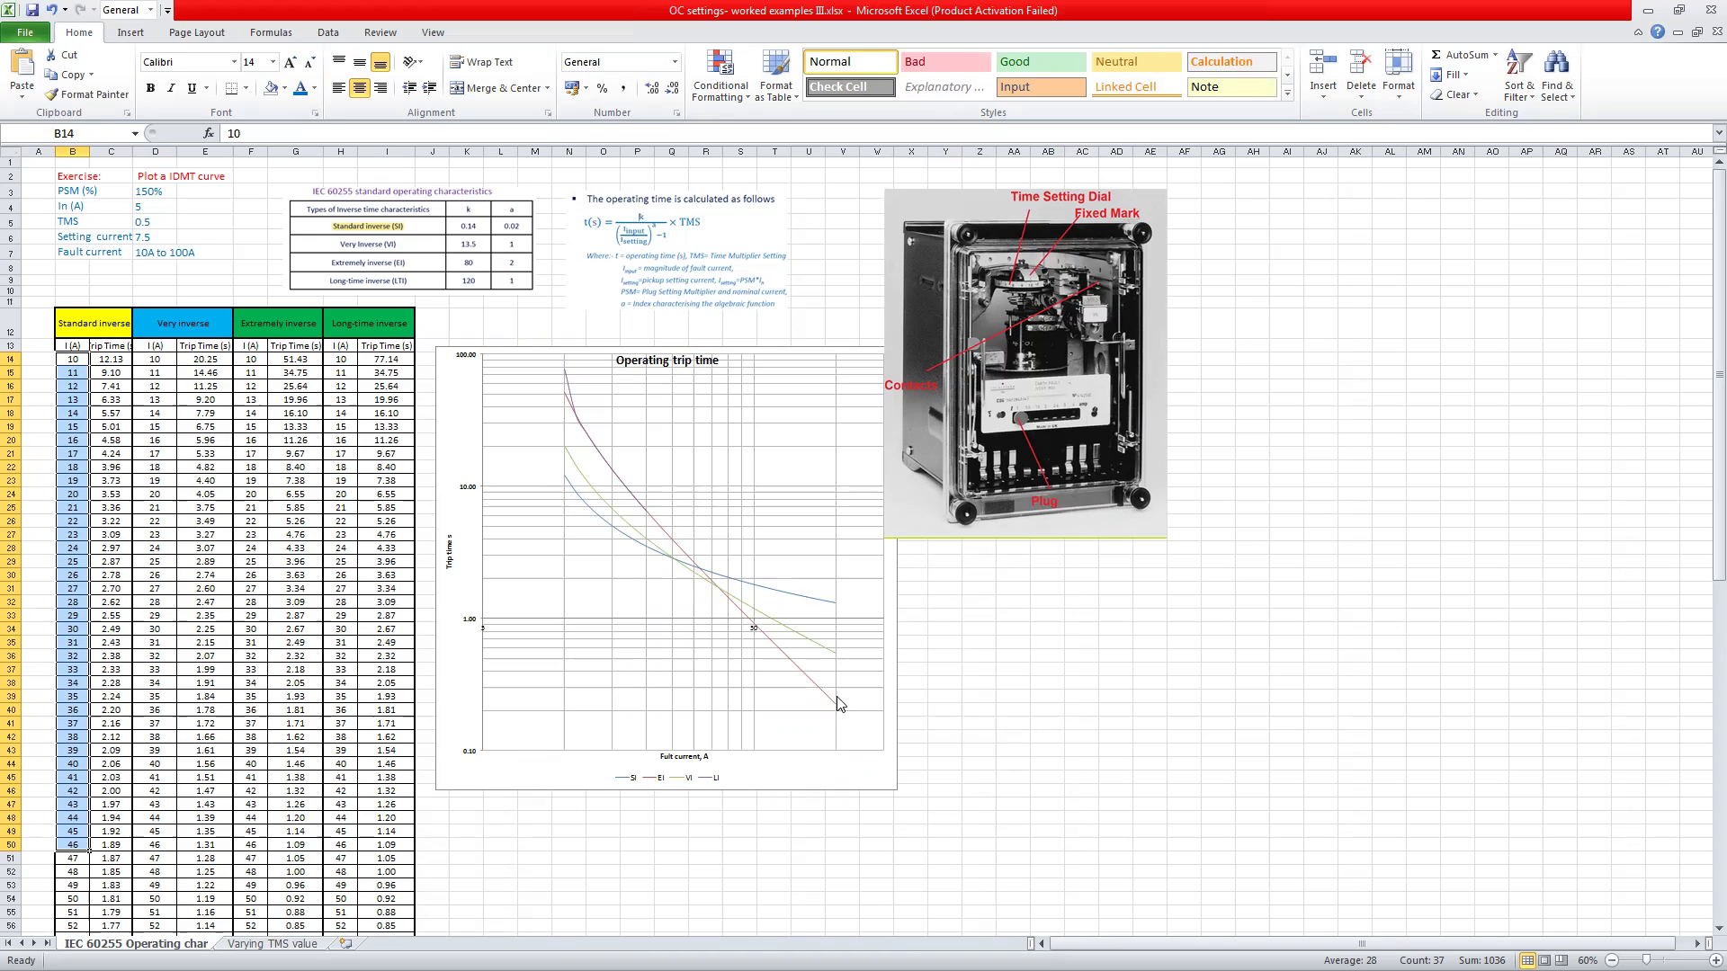
# - Move the relay photo further right and down beside the trip-time chart
pyautogui.moveTo(834, 710)
pyautogui.moveTo(837, 661)
pyautogui.moveTo(837, 611)
pyautogui.click(943, 670)
pyautogui.moveTo(885, 481); pyautogui.dragTo(1008, 509)
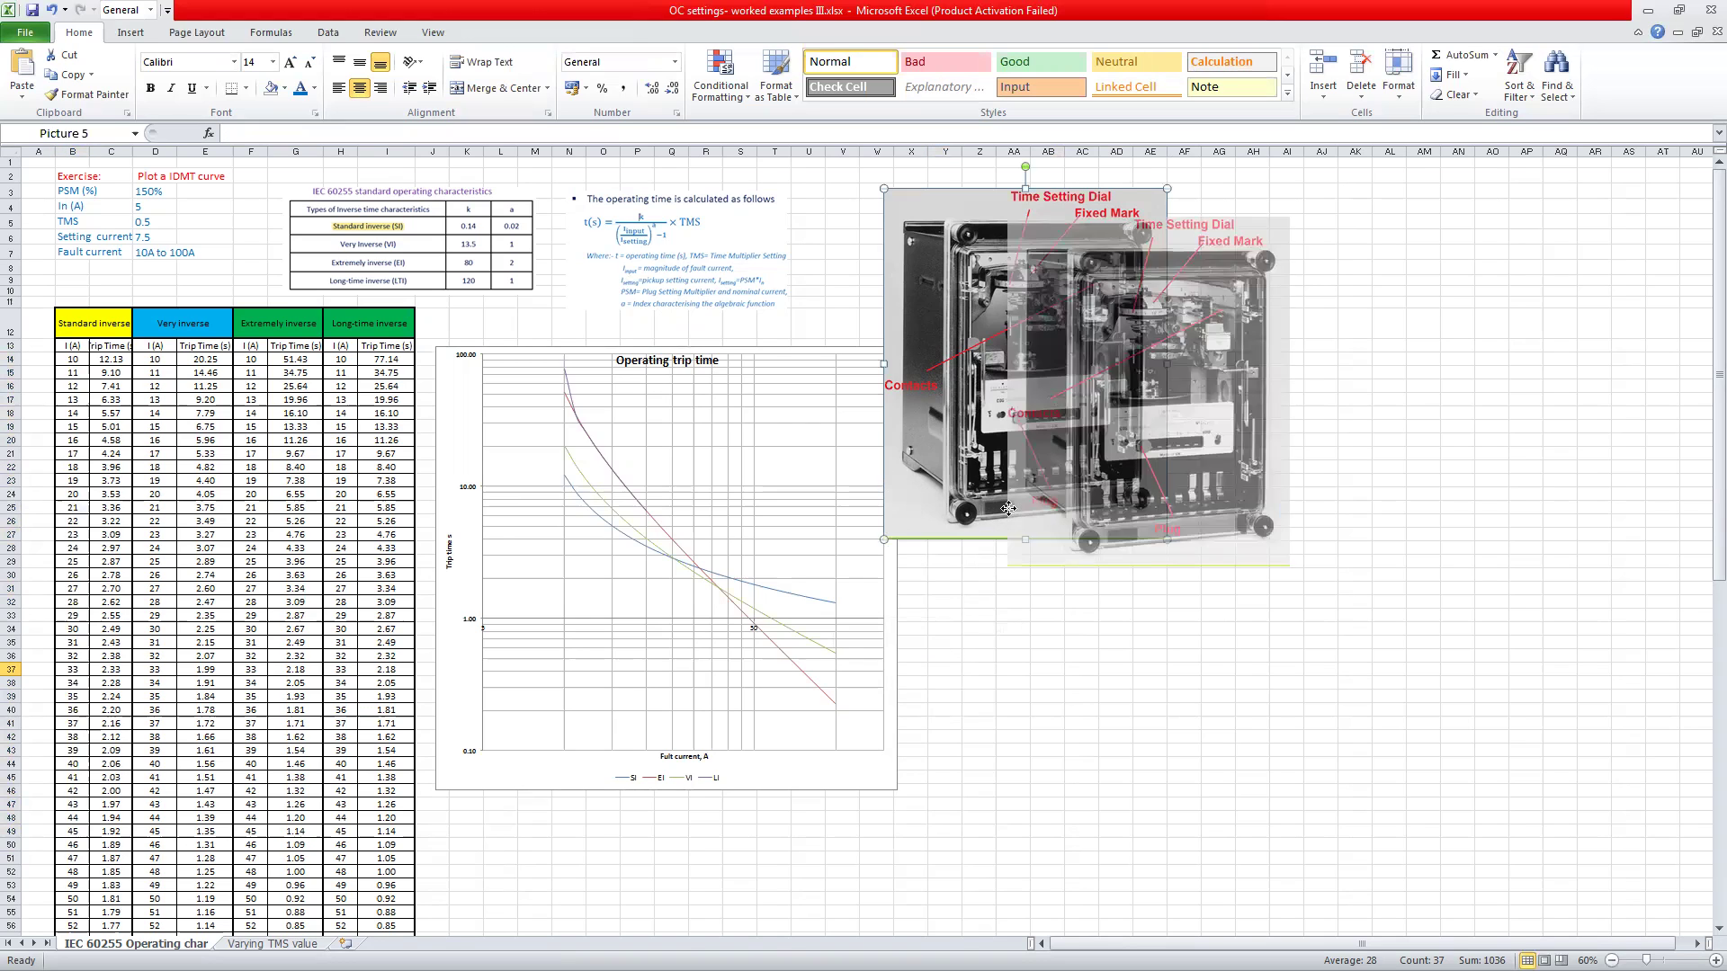
pyautogui.click(979, 641)
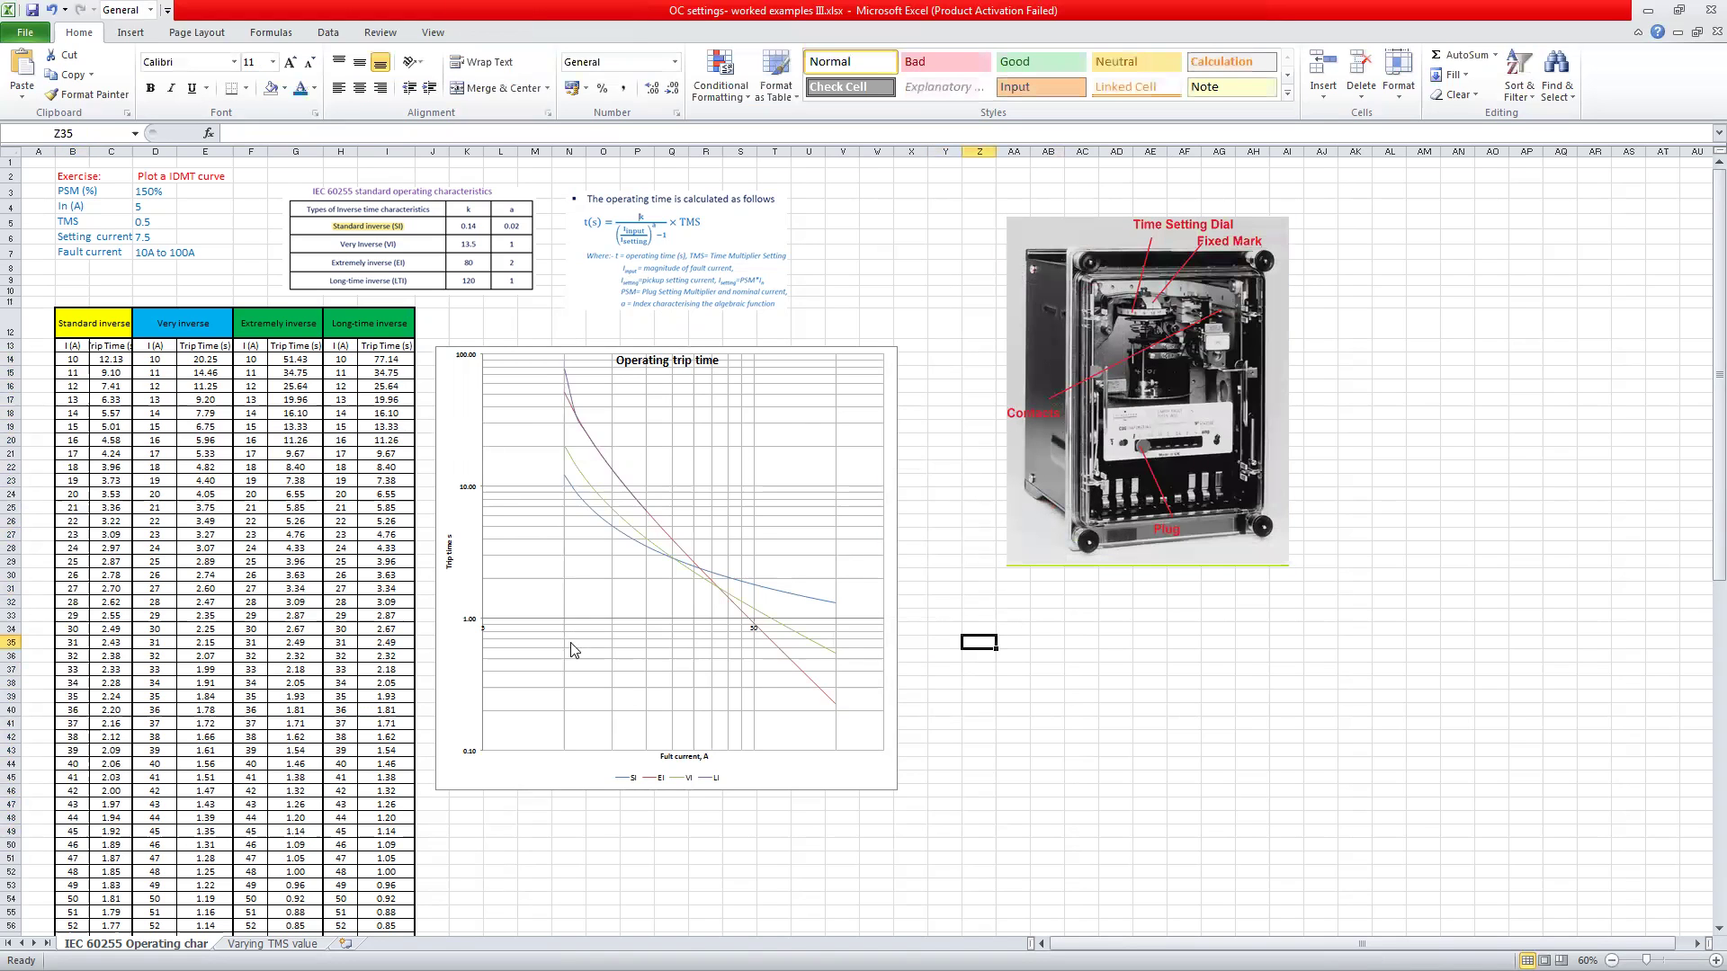
pyautogui.click(509, 815)
# - Re-enter the TMS value in D5, keeping it at 0.5
pyautogui.click(170, 222)
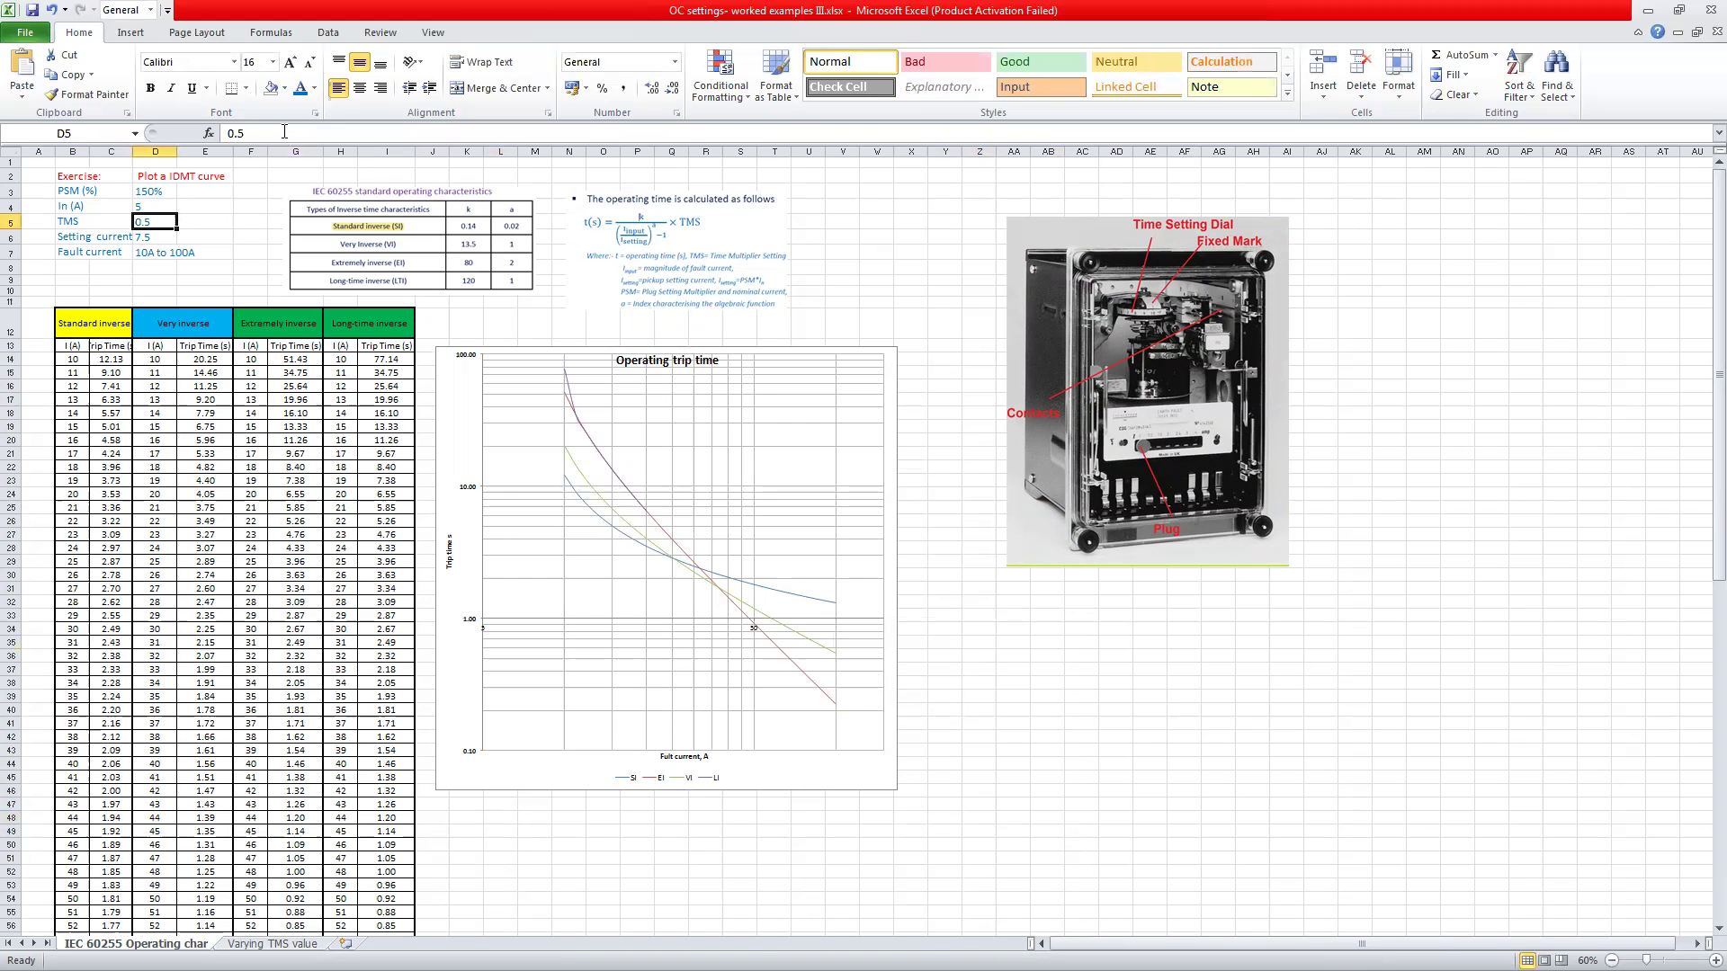
pyautogui.click(286, 131)
pyautogui.press('BackSpace')
pyautogui.write('1')
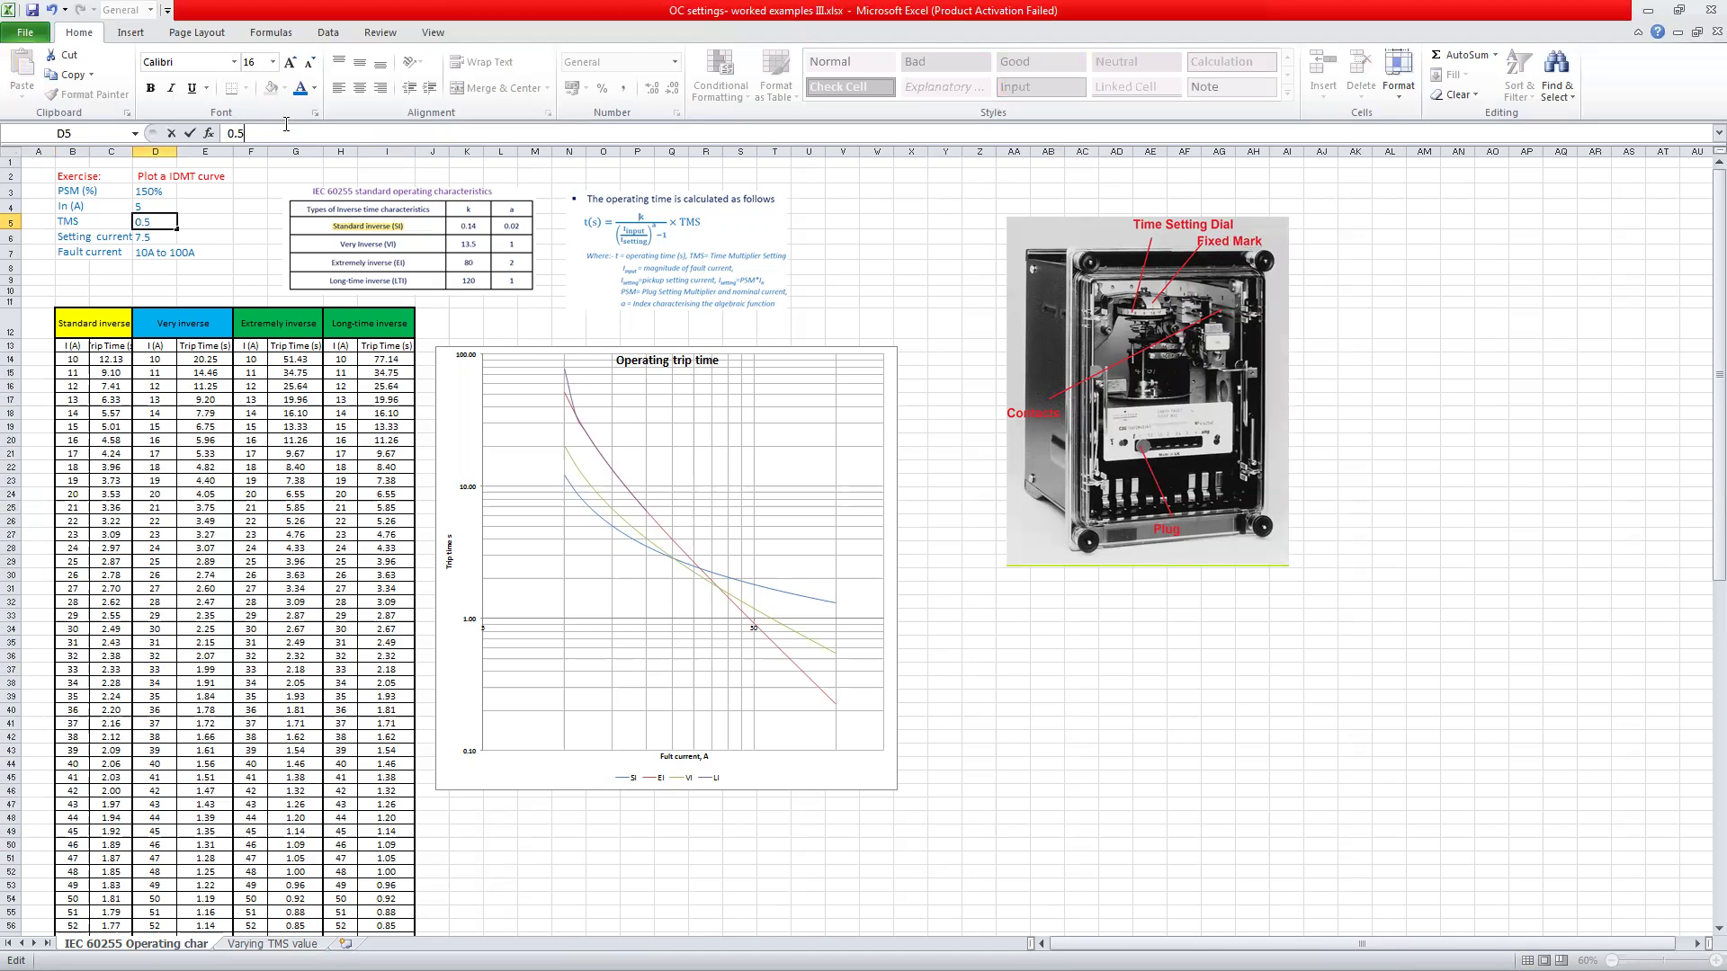
pyautogui.press('Return')
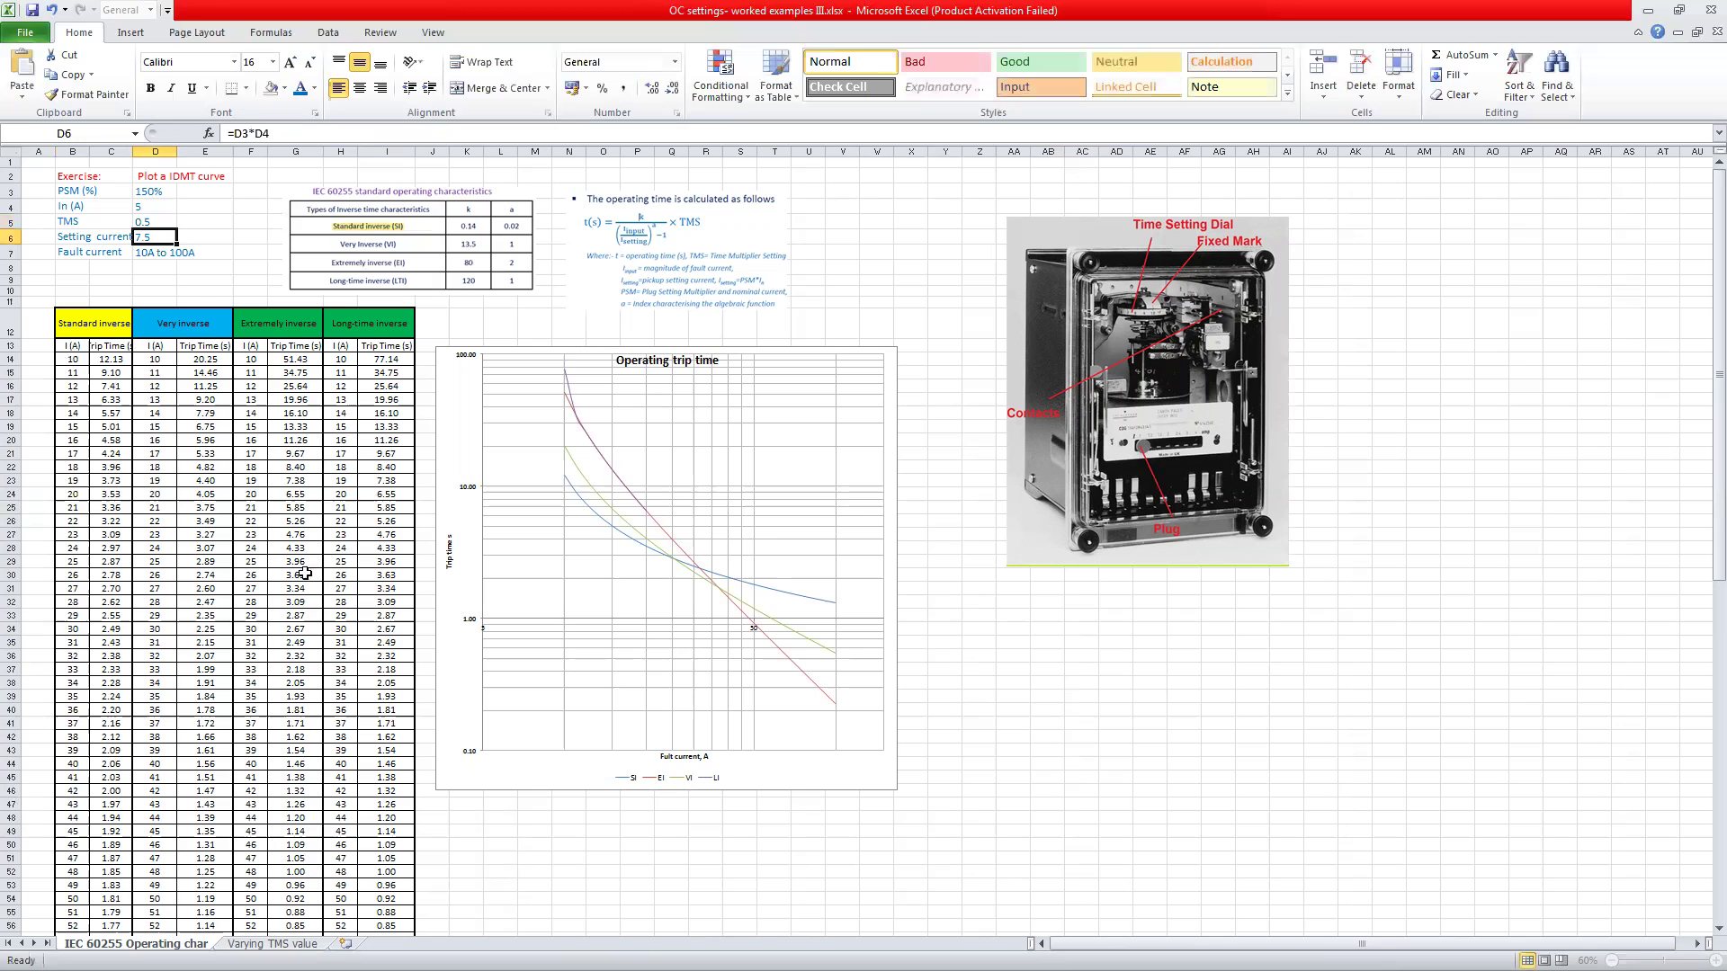
pyautogui.click(272, 943)
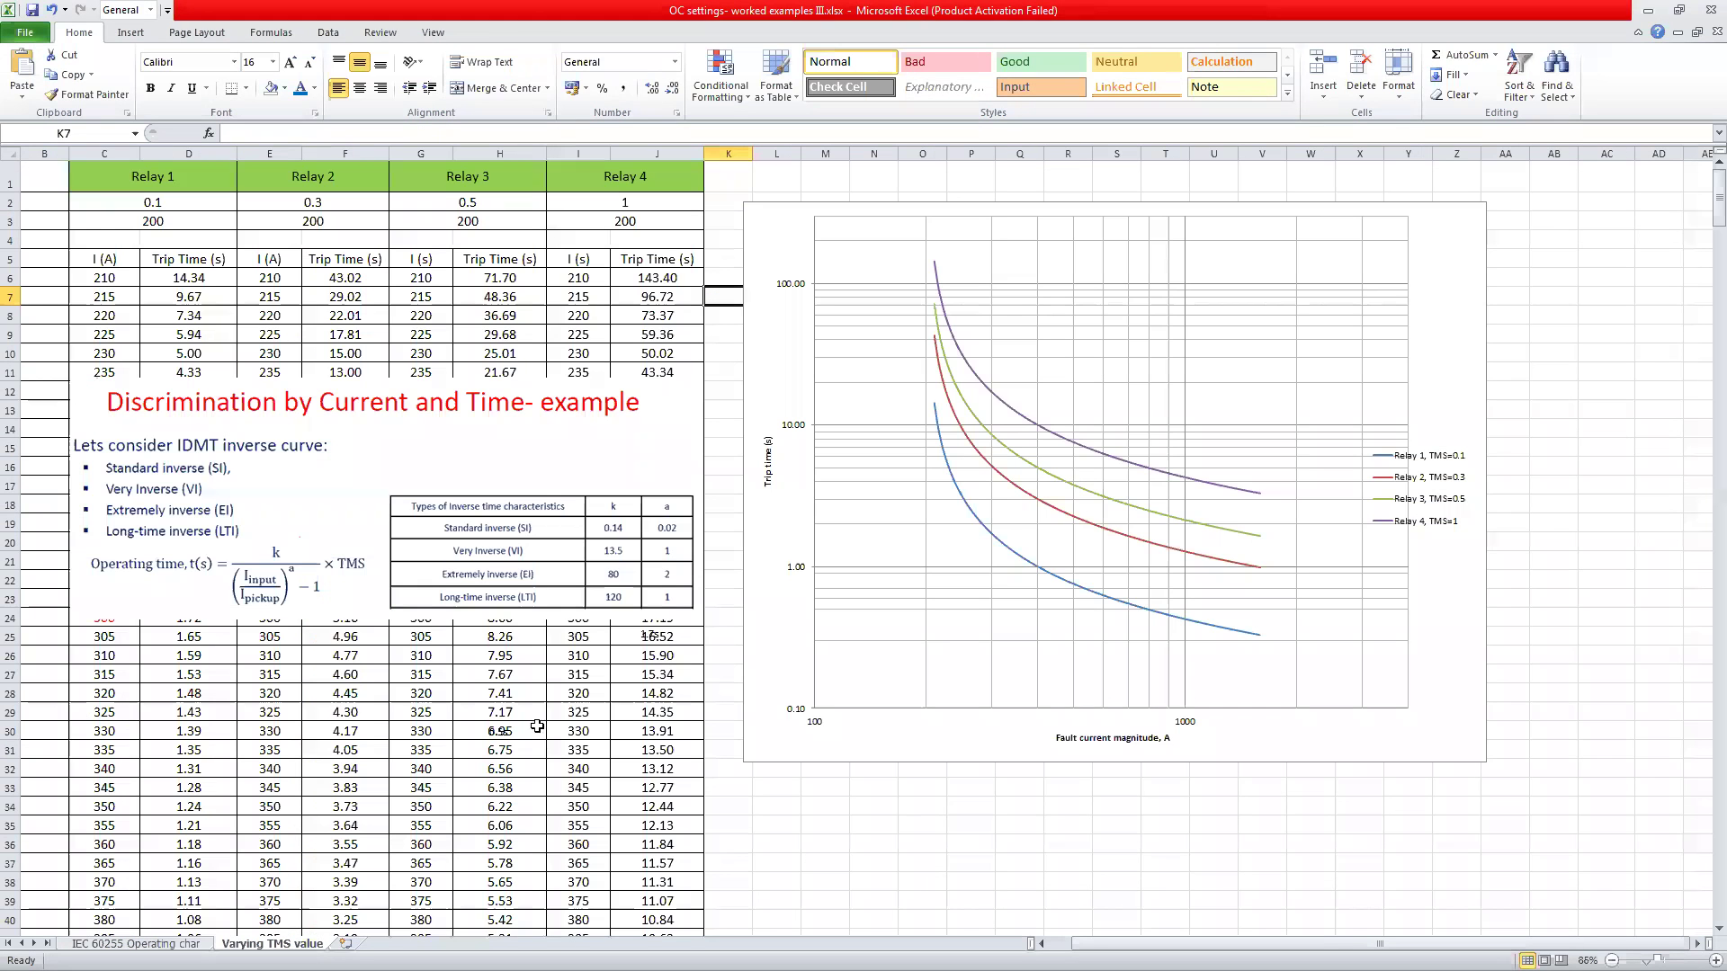
pyautogui.click(632, 427)
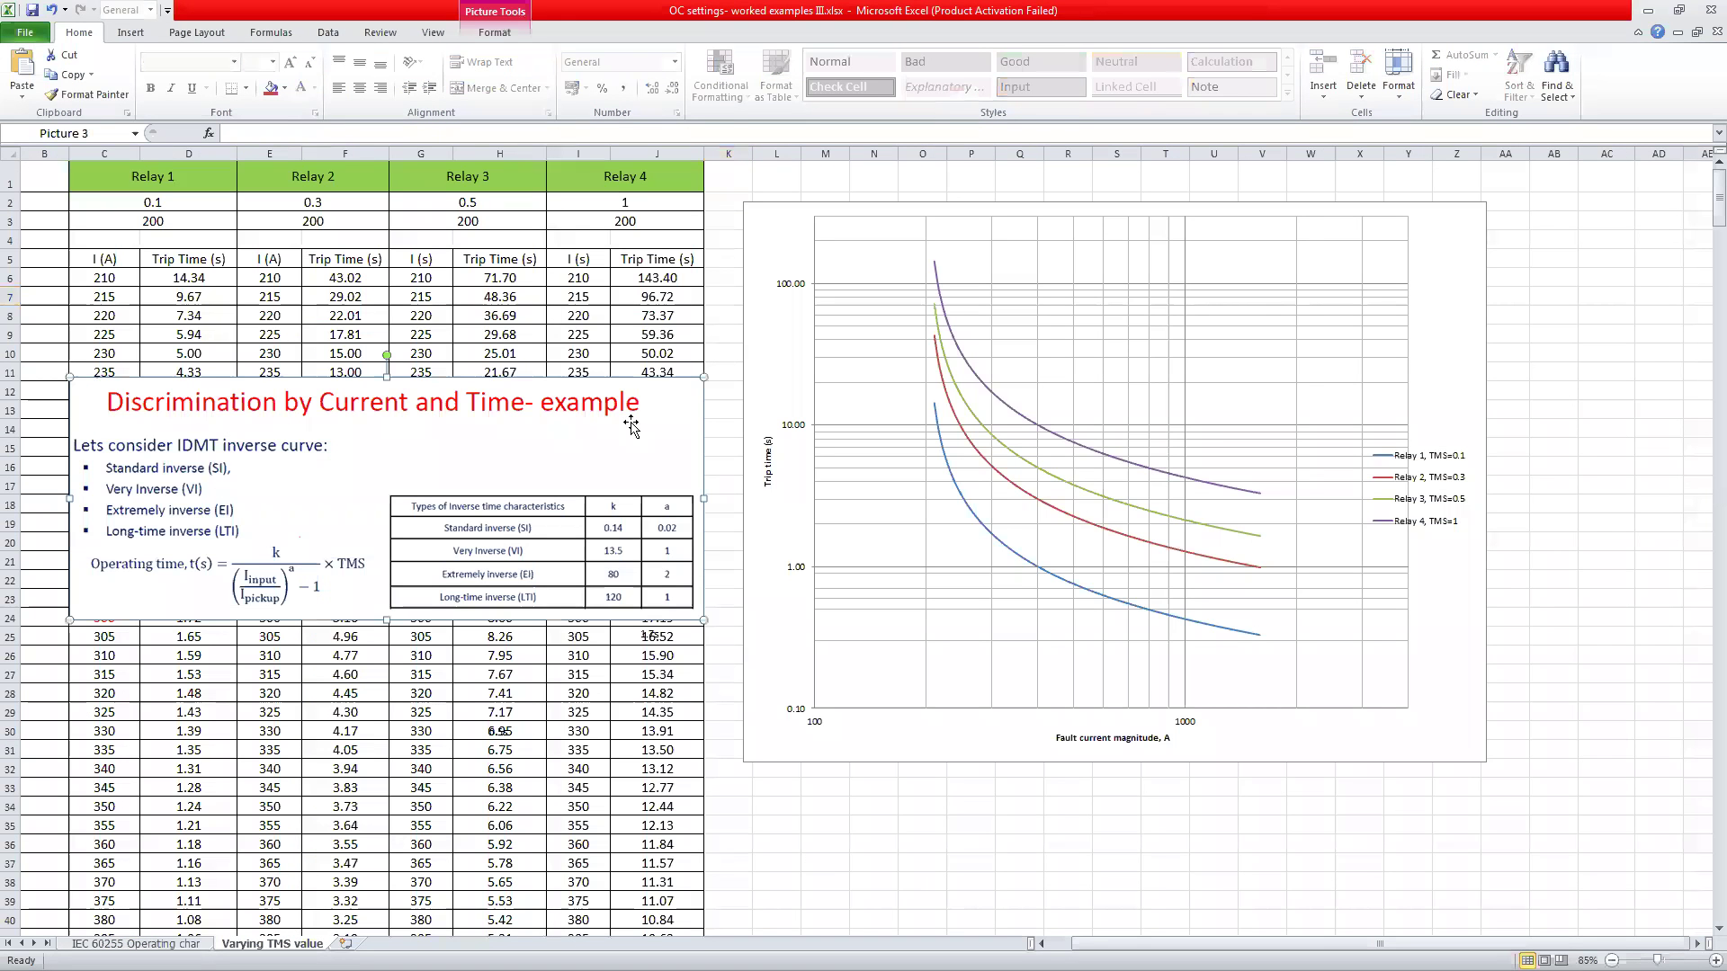
pyautogui.moveTo(168, 201)
pyautogui.mouseDown()
pyautogui.moveTo(630, 205)
pyautogui.moveTo(270, 180)
pyautogui.moveTo(123, 232)
pyautogui.moveTo(166, 155)
pyautogui.moveTo(146, 202)
pyautogui.mouseUp()
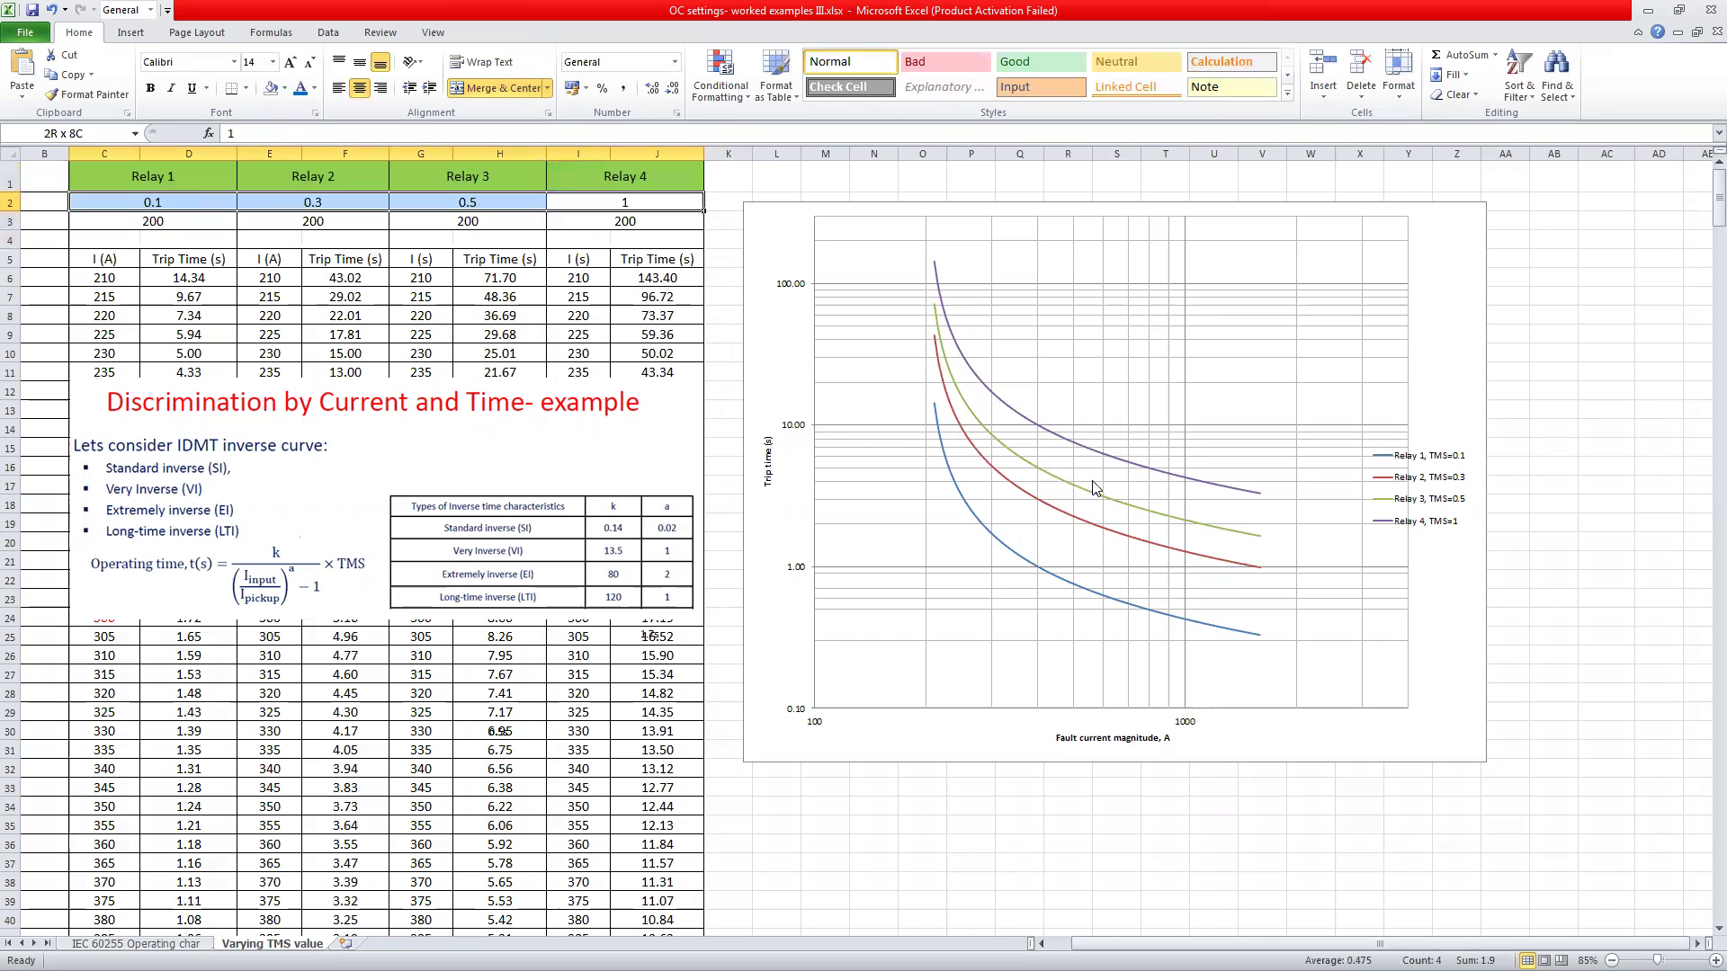
pyautogui.click(1180, 485)
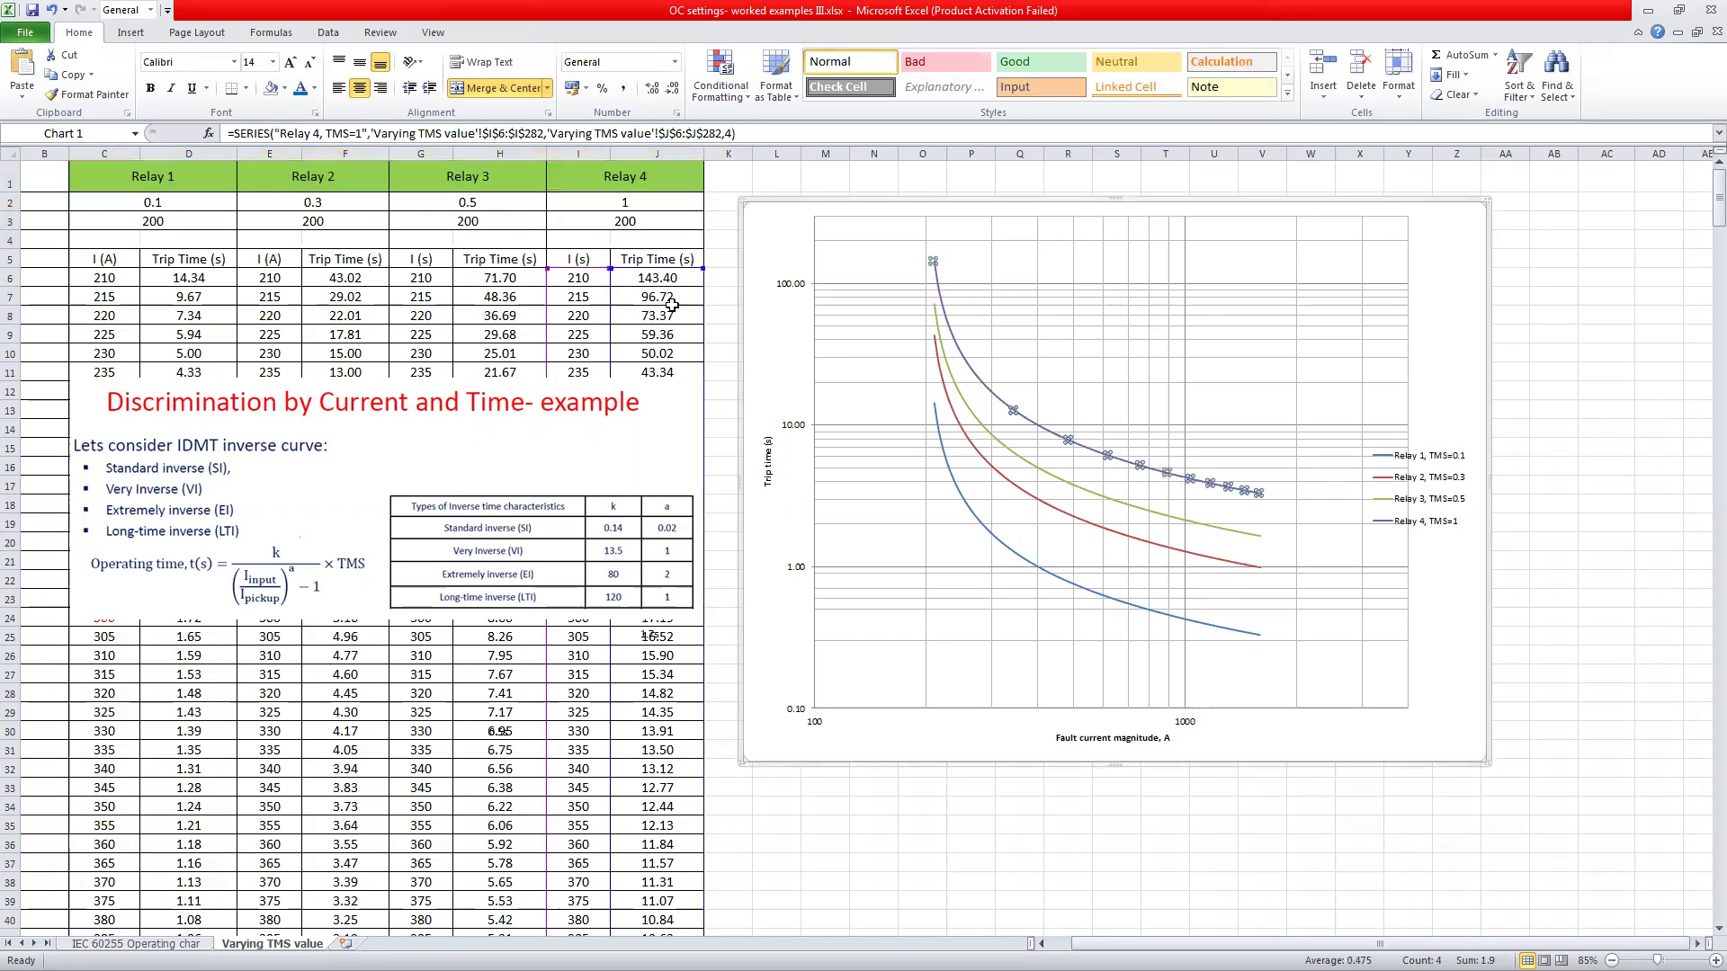
pyautogui.click(171, 225)
pyautogui.moveTo(171, 226); pyautogui.dragTo(630, 225)
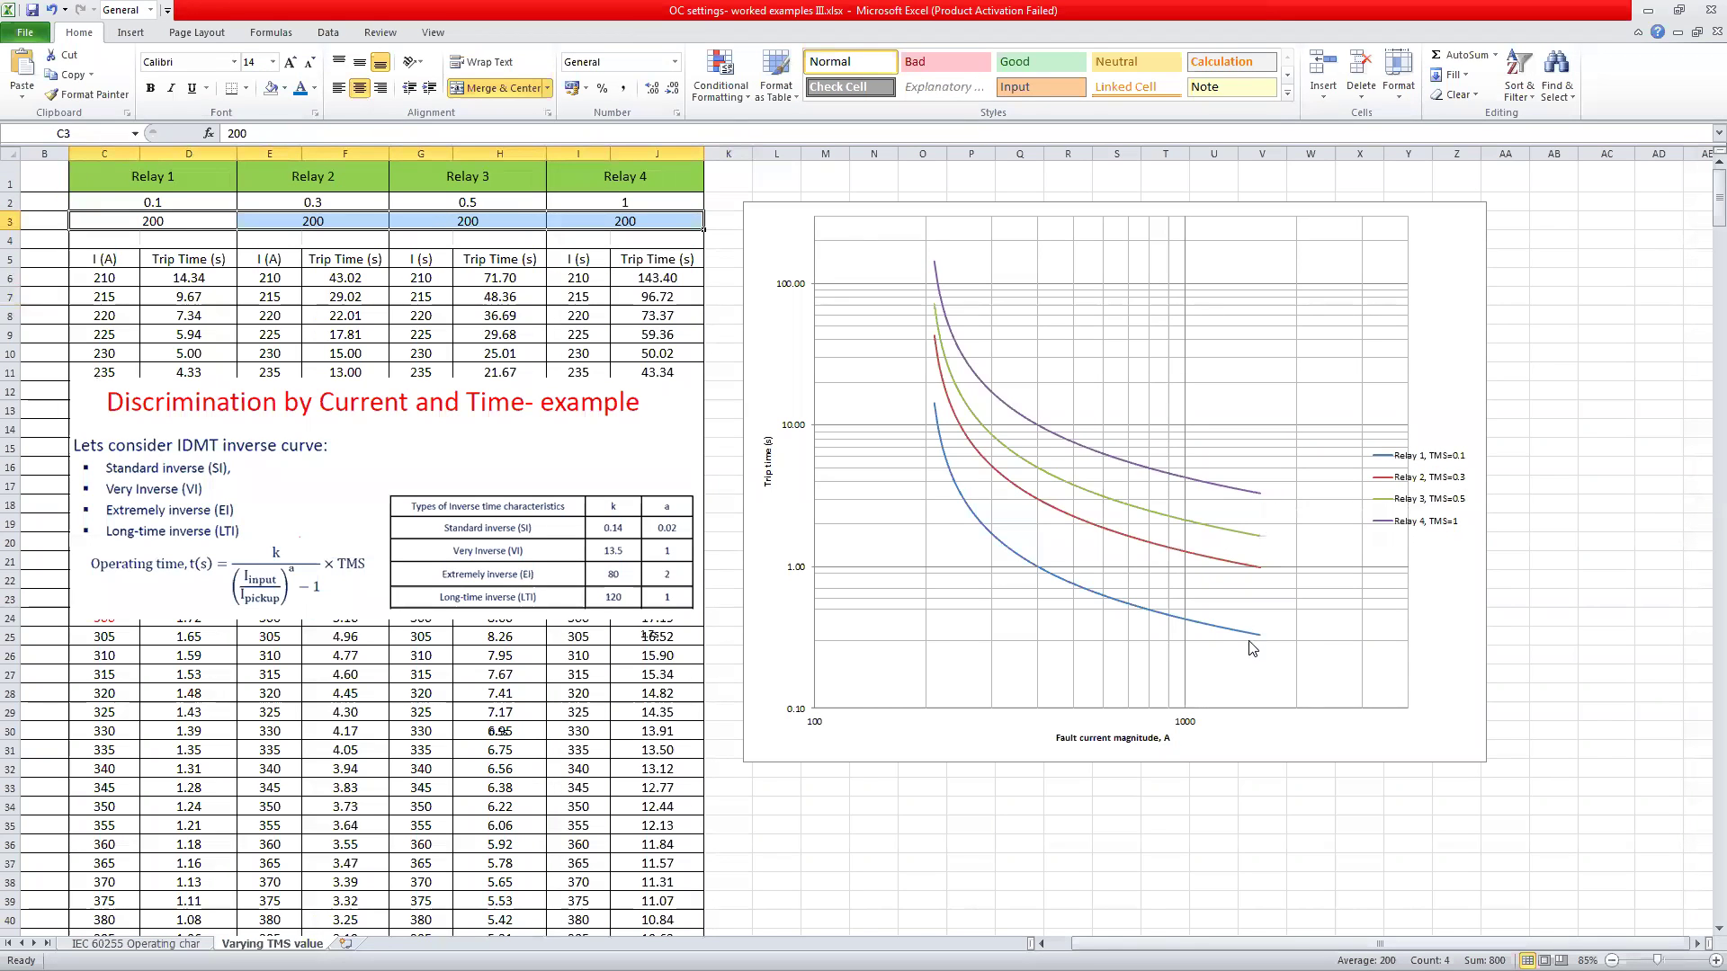
# - Switch back to the IEC 60255 Operating char sheet with Ctrl+Page Up
pyautogui.moveTo(1259, 641)
pyautogui.moveTo(1262, 502)
pyautogui.click(818, 859)
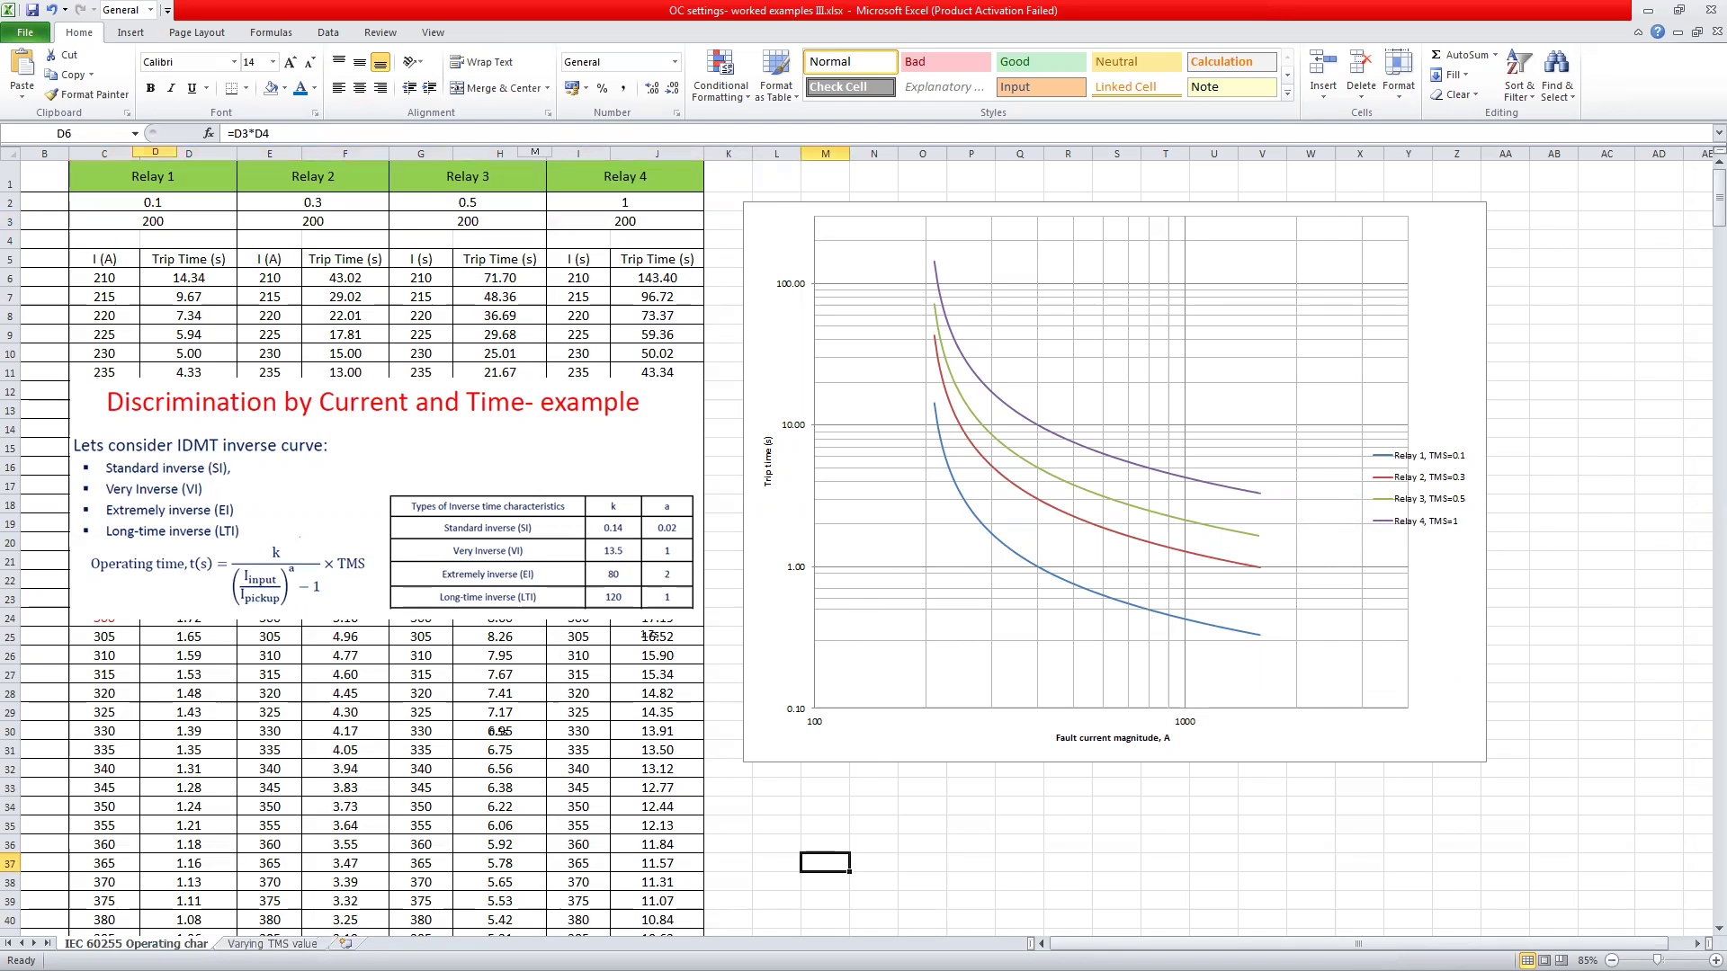
pyautogui.hotkey('ctrl', 'pageup')
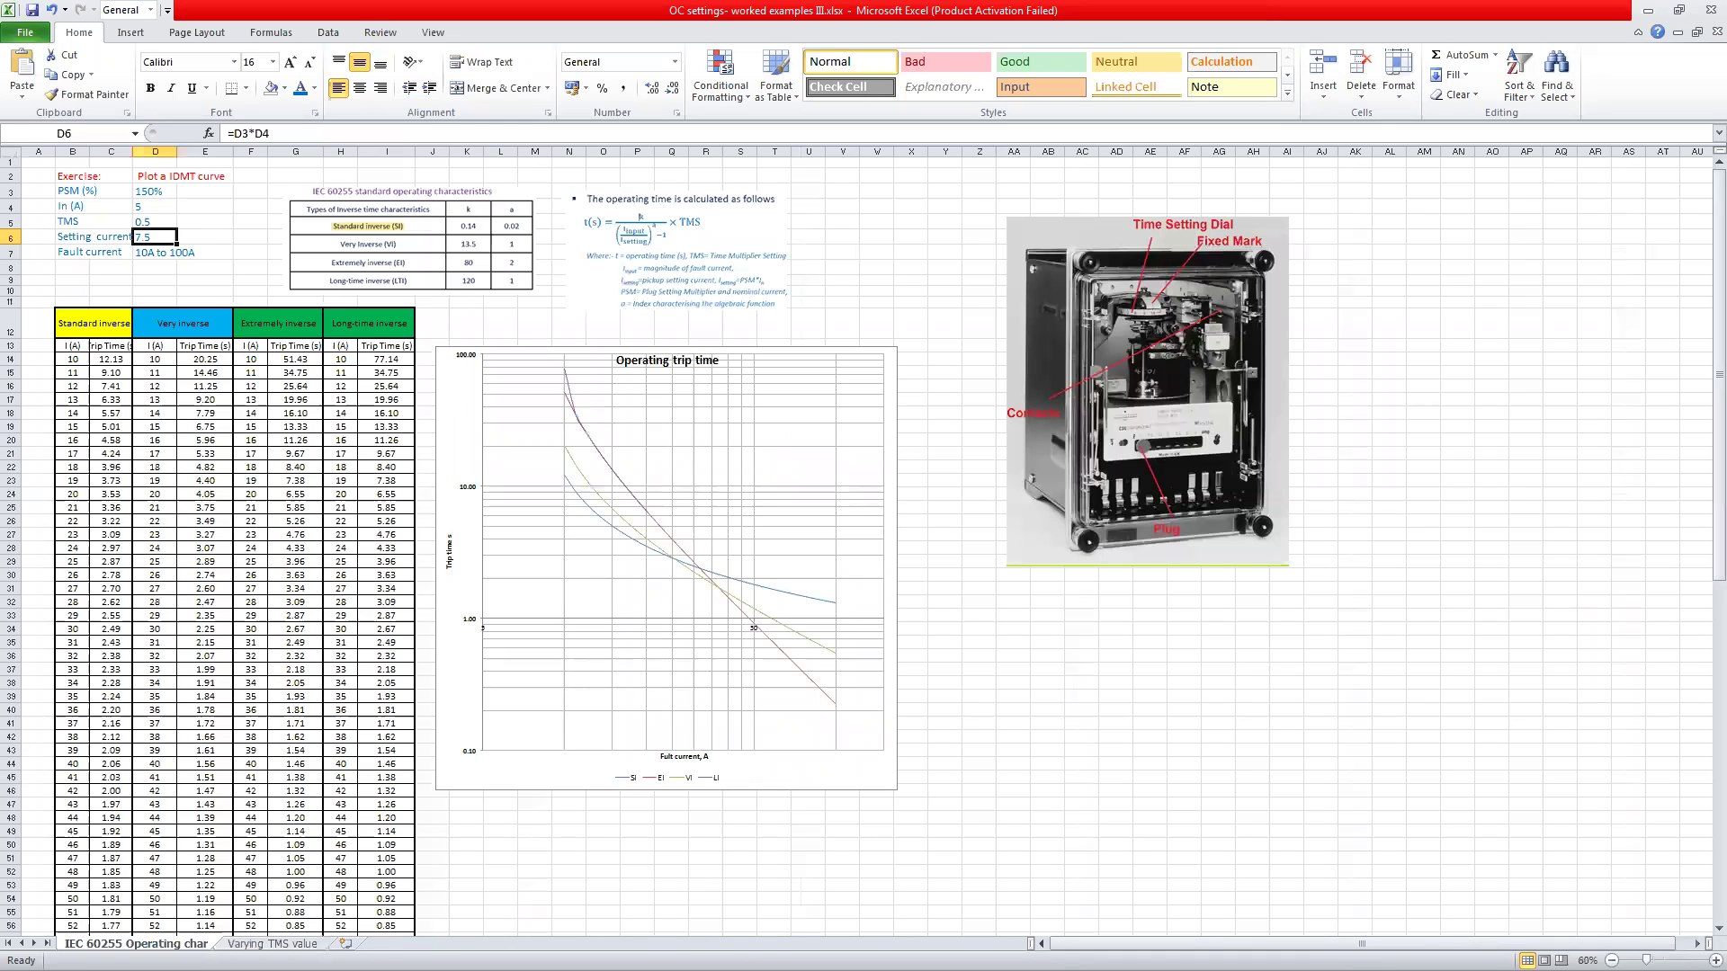